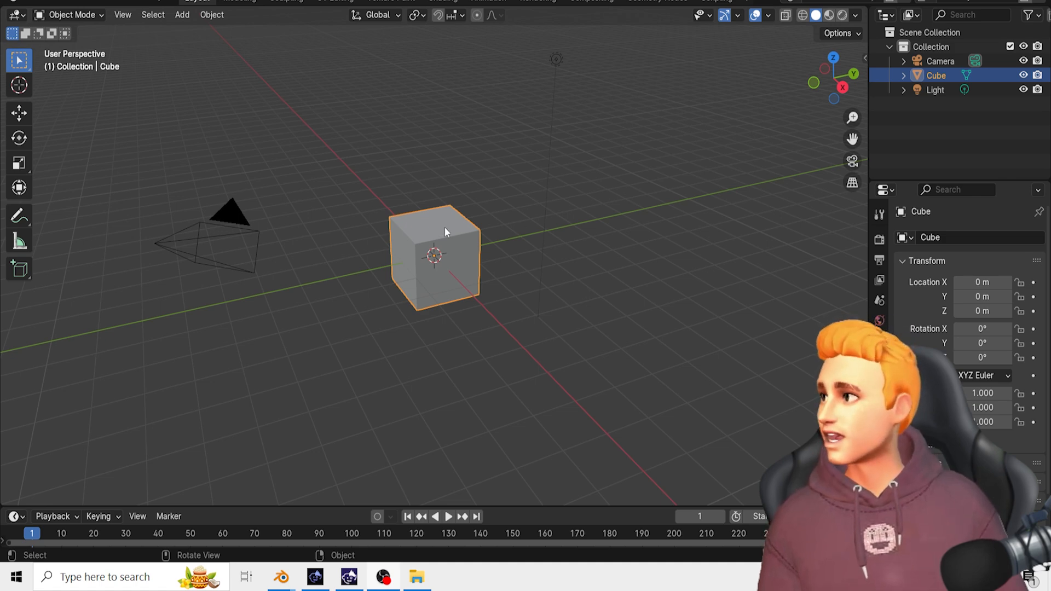
scroll(554, 268, "up", 3)
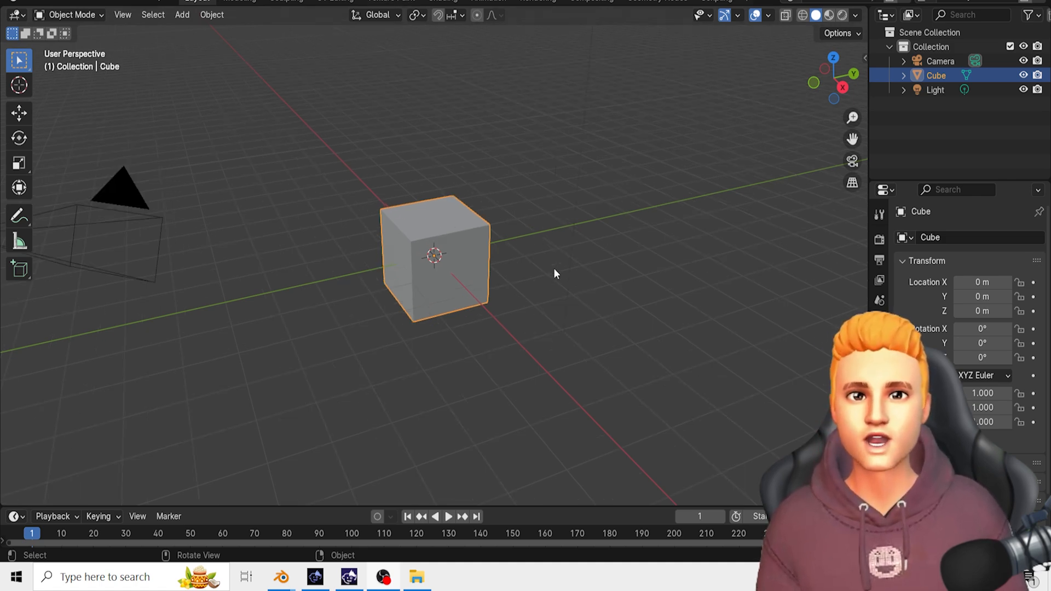
scroll(551, 266, "down", 1)
scroll(548, 268, "down", 1)
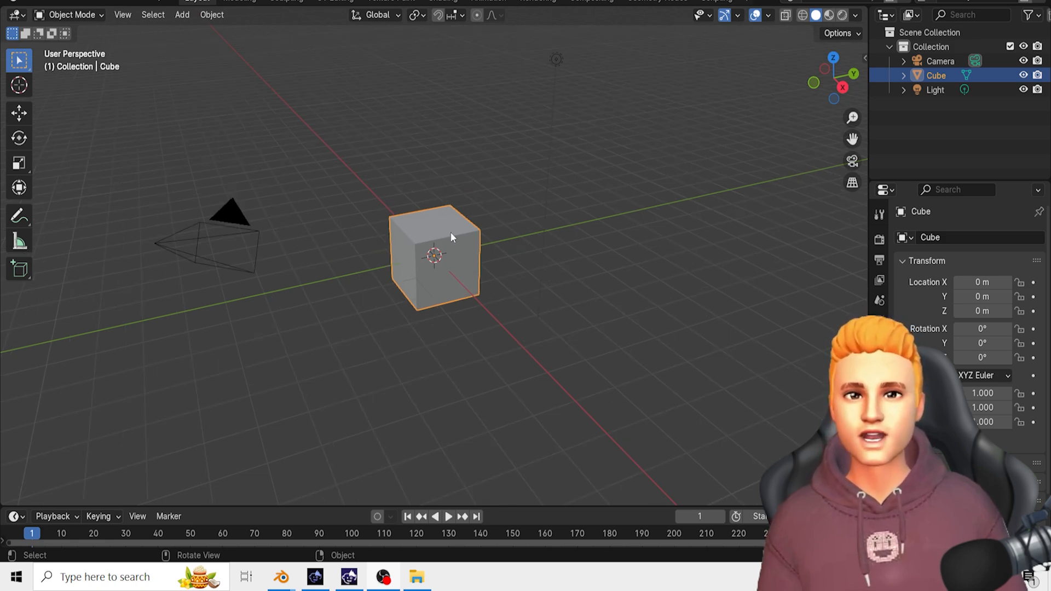
- Turn on the Move, Rotate and Scale object gizmos in the viewport
left_click(738, 15)
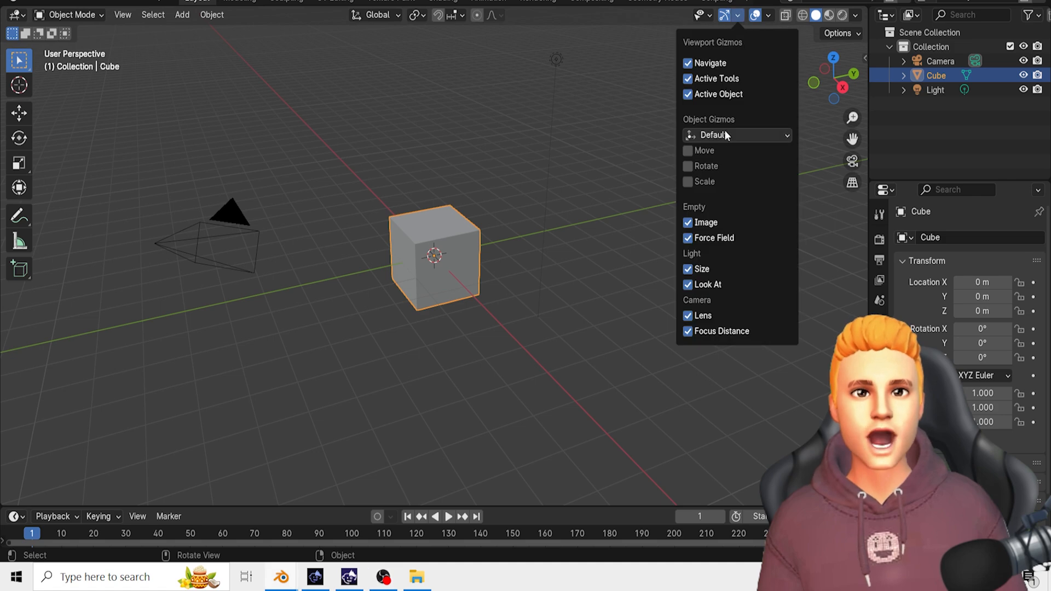
left_click(712, 149)
left_click(712, 166)
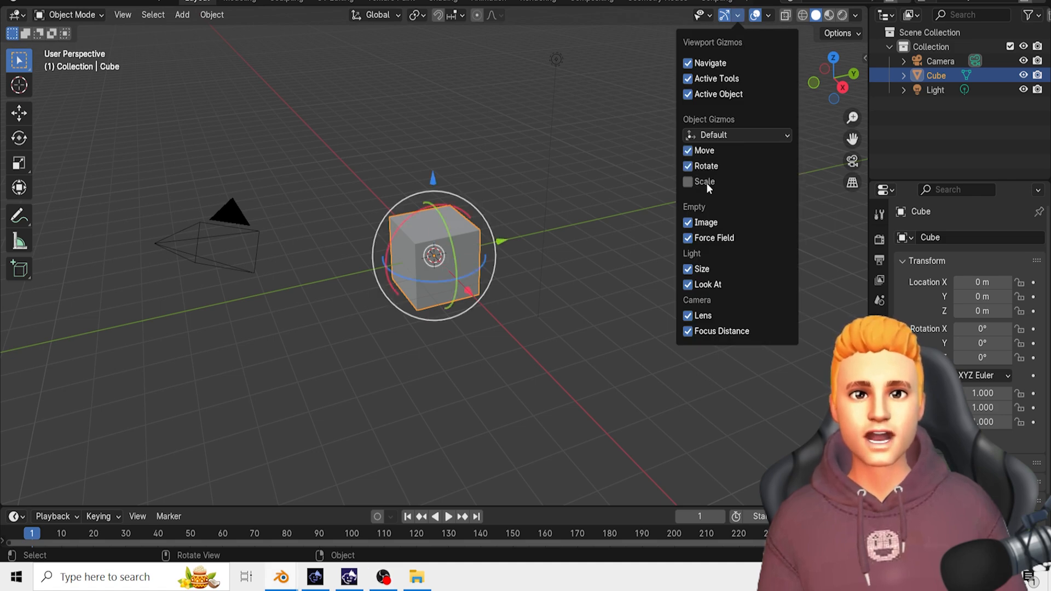
left_click(706, 181)
- Flatten the cube to a Z scale of about 0.353 and lengthen it to an X scale of about 1.44
left_click_drag(430, 215, 426, 239)
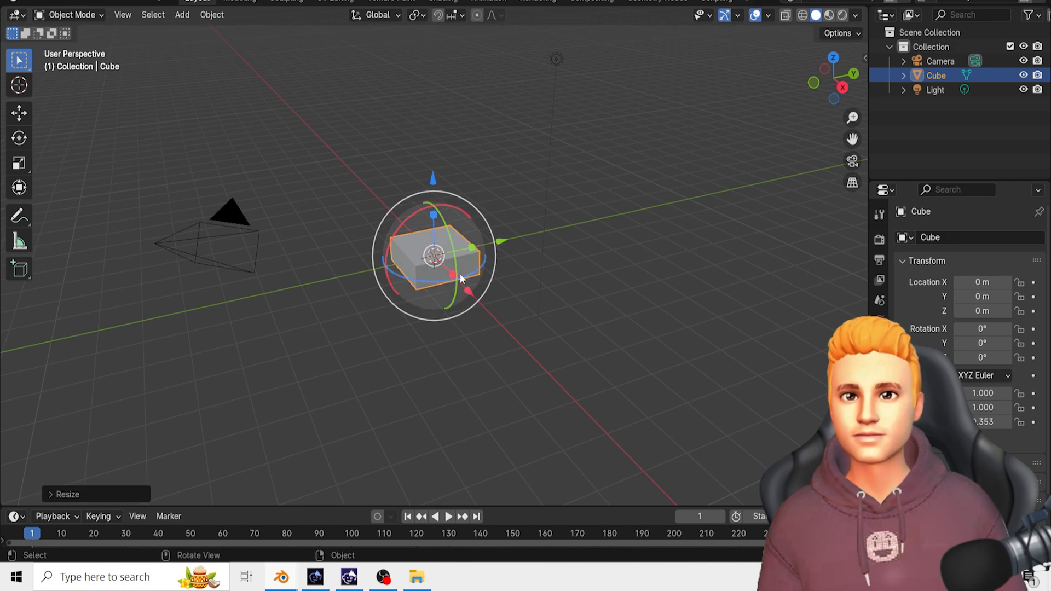
mouse_move(458, 281)
left_mouse_down()
mouse_move(450, 277)
mouse_move(455, 284)
left_mouse_up()
left_click(543, 303)
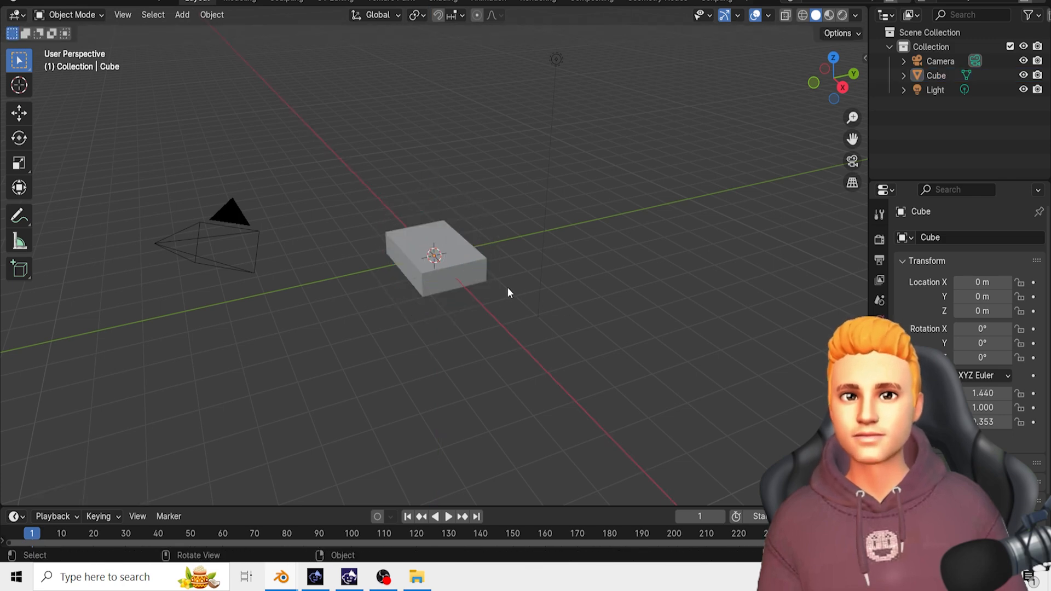
- Duplicate the flattened cube and place the copy along the X axis at about -3.62 m
scroll(507, 286, "up", 4)
left_click(483, 273)
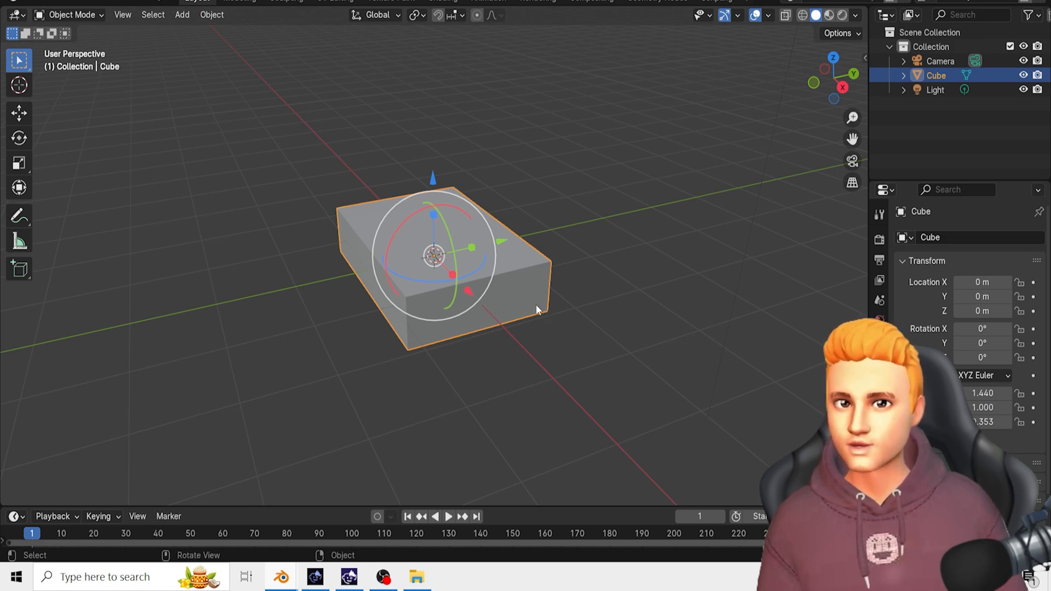
key("shift+d")
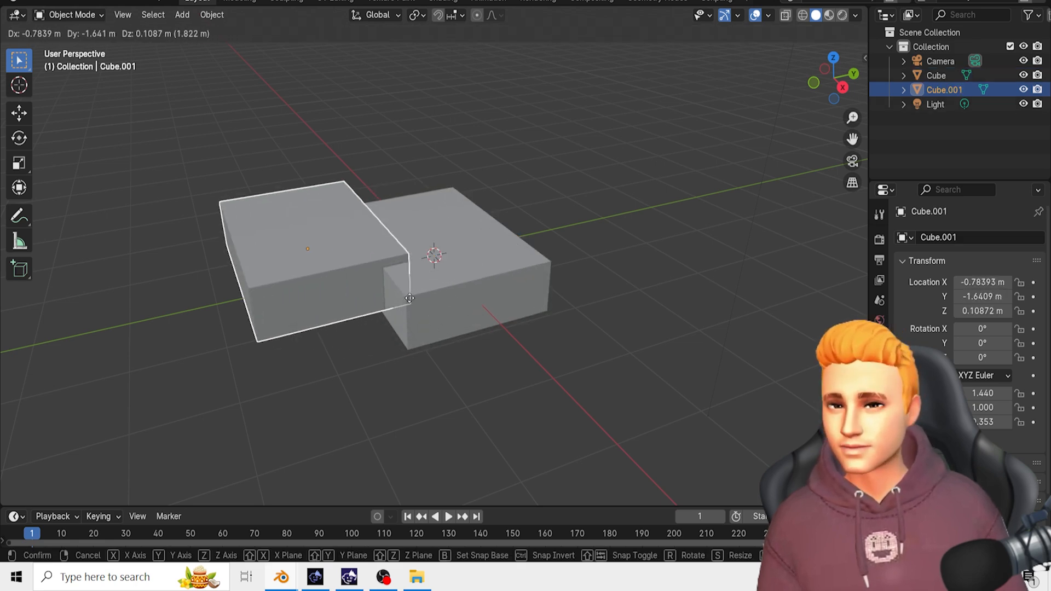
key("y")
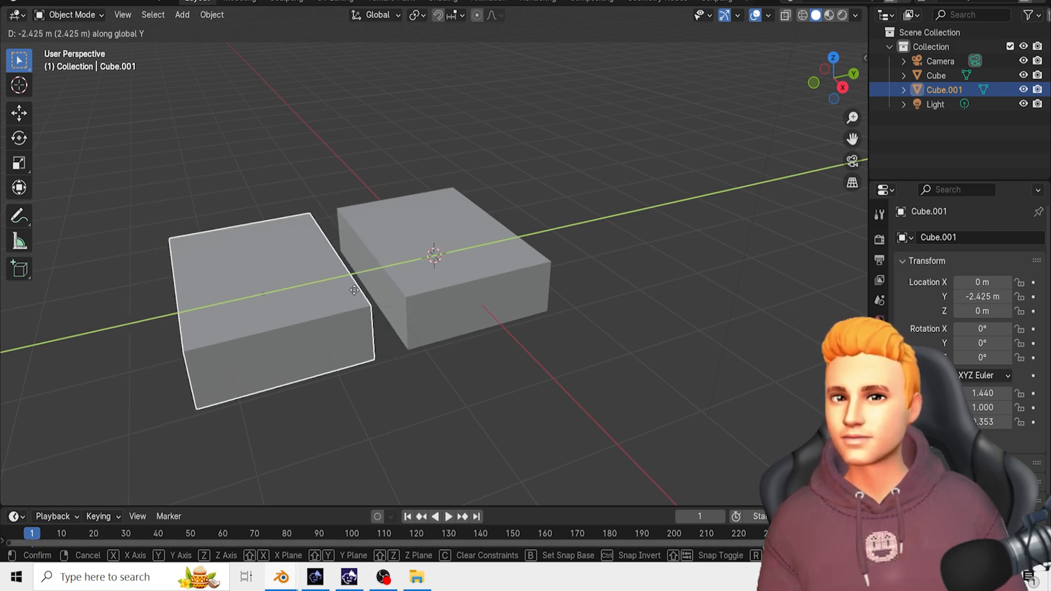
key("x")
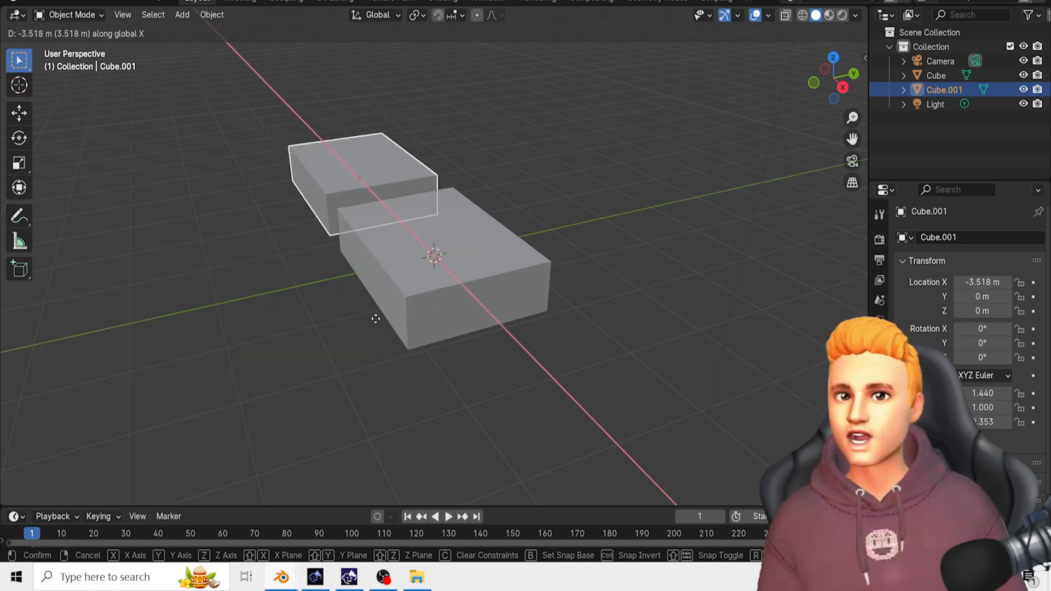
left_click(376, 321)
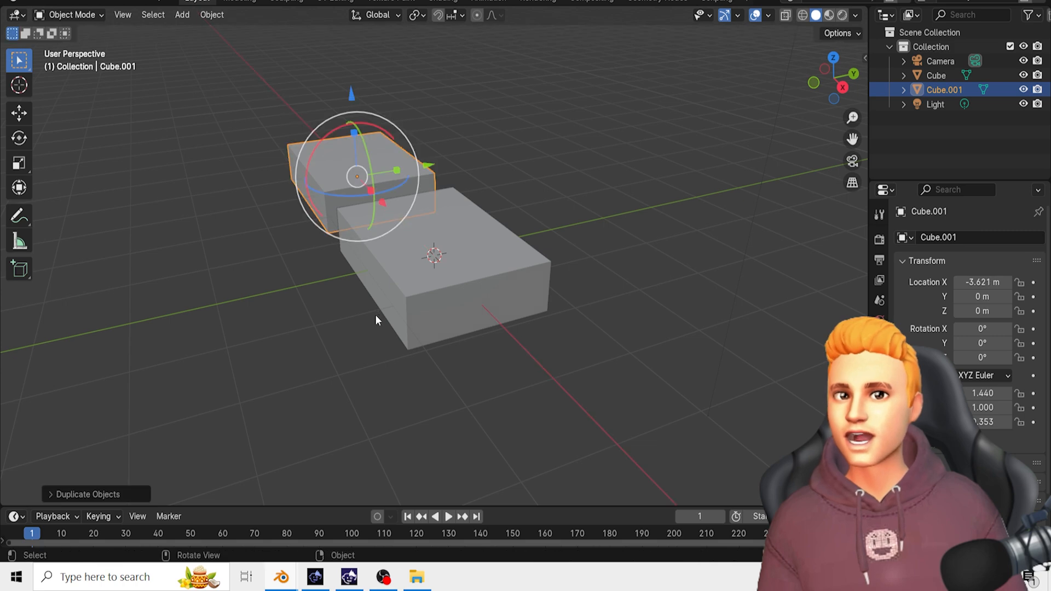
left_click(586, 440)
- In Edit Mode, delete the original block's two opposite end faces along the X axis, and return to Object Mode
left_click(473, 327)
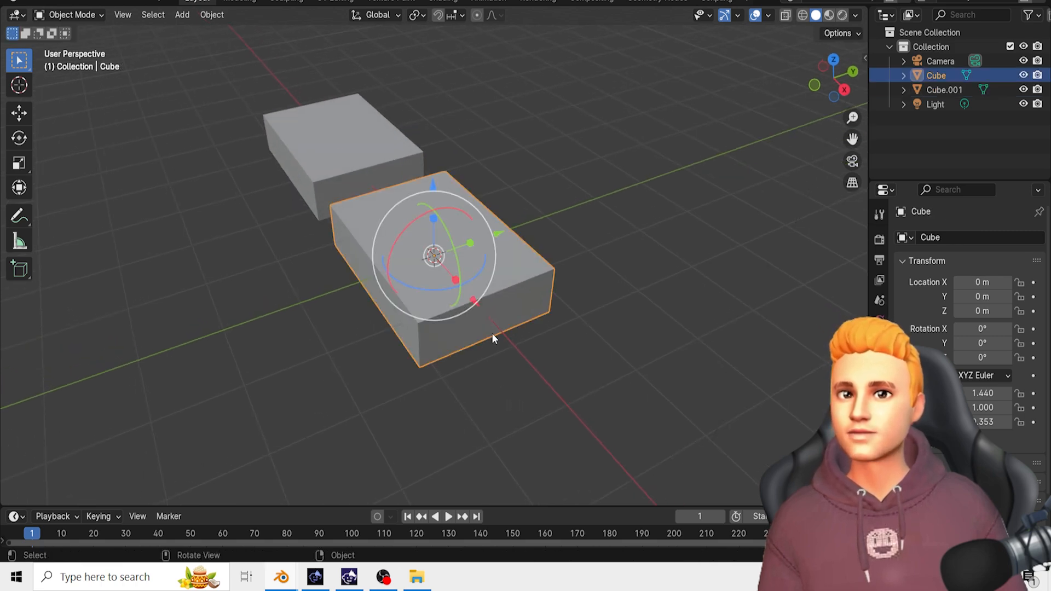
scroll(509, 335, "up", 2)
scroll(531, 333, "down", 1)
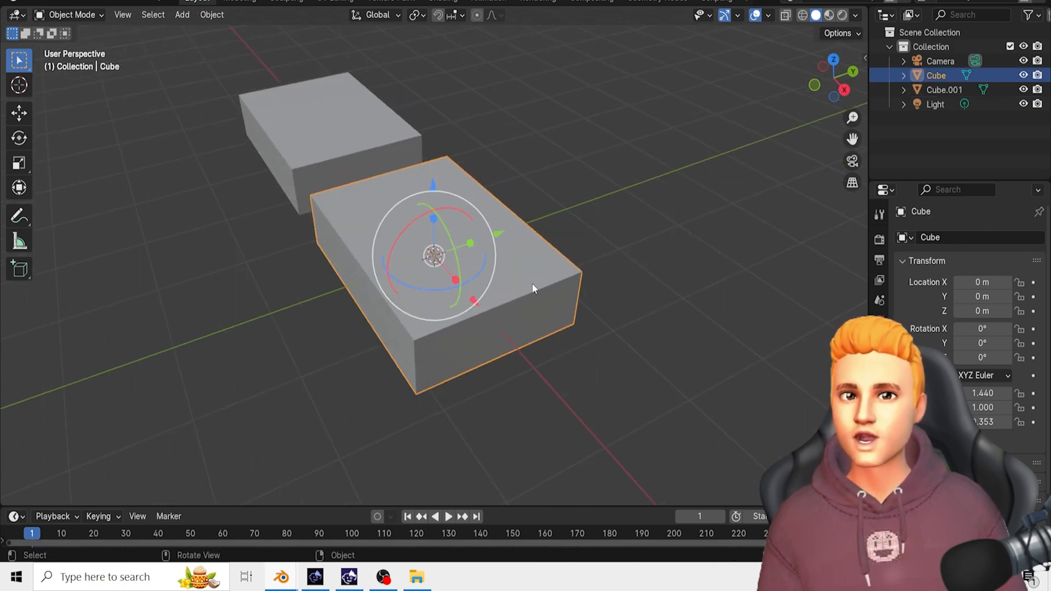
left_click(73, 18)
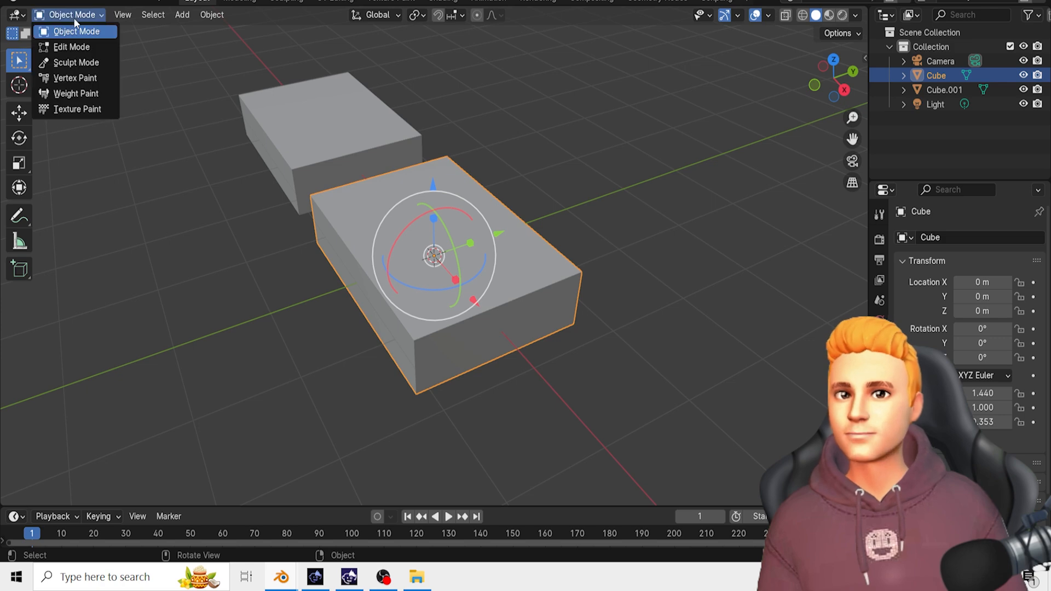
left_click(74, 48)
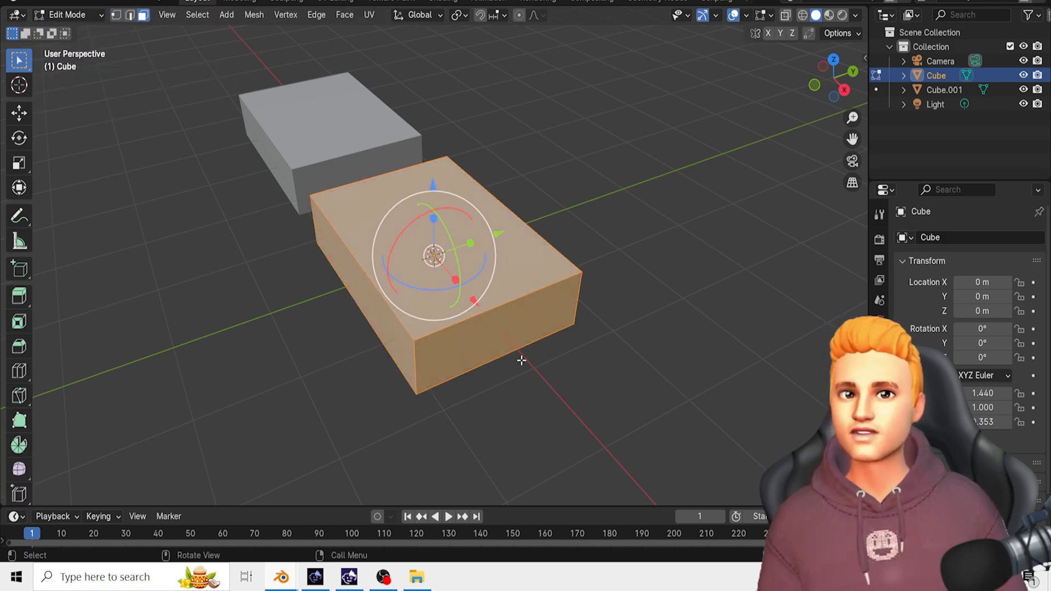
left_click(503, 335)
middle_click_drag(289, 413, 464, 411)
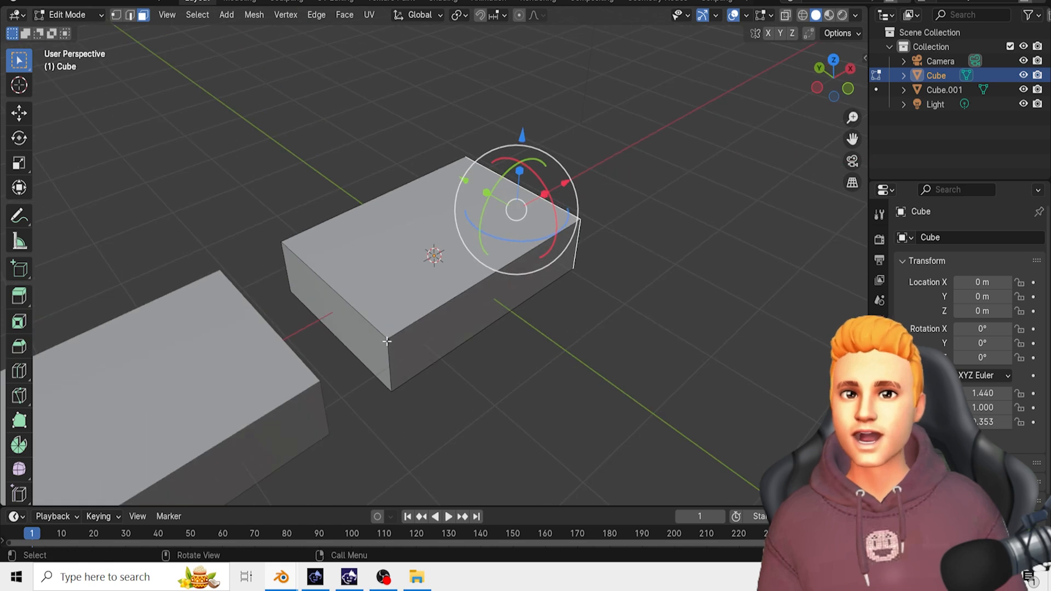
left_click(351, 330, "shift")
middle_click_drag(523, 380, 351, 357)
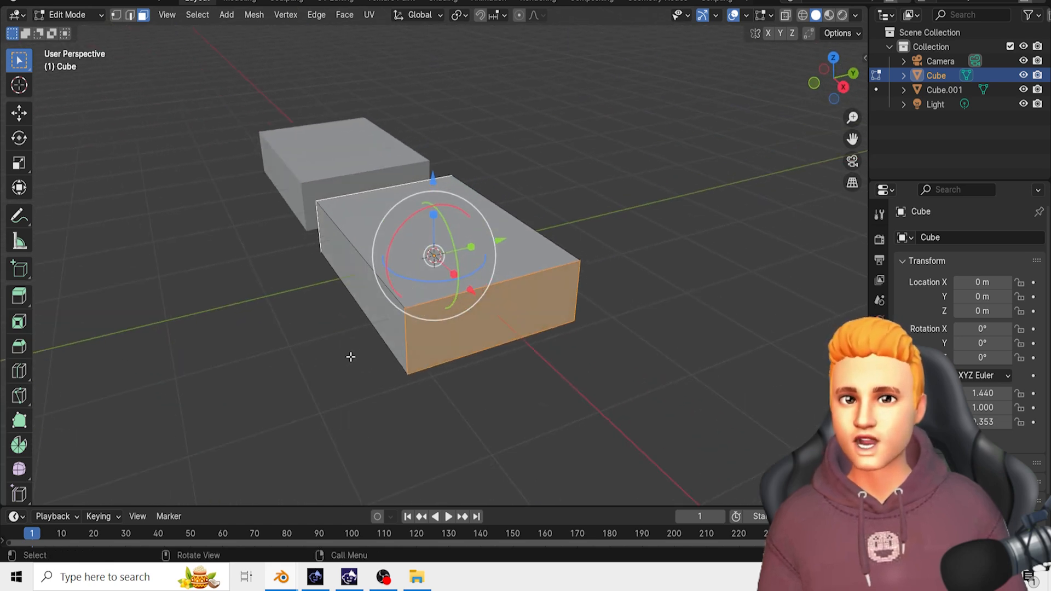
key("x")
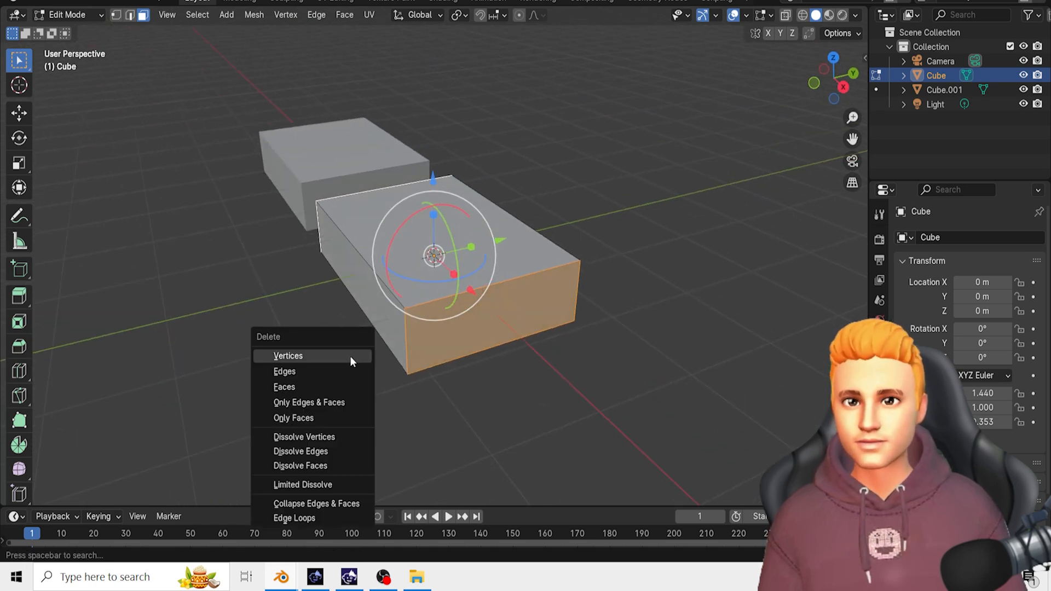
left_click(330, 387)
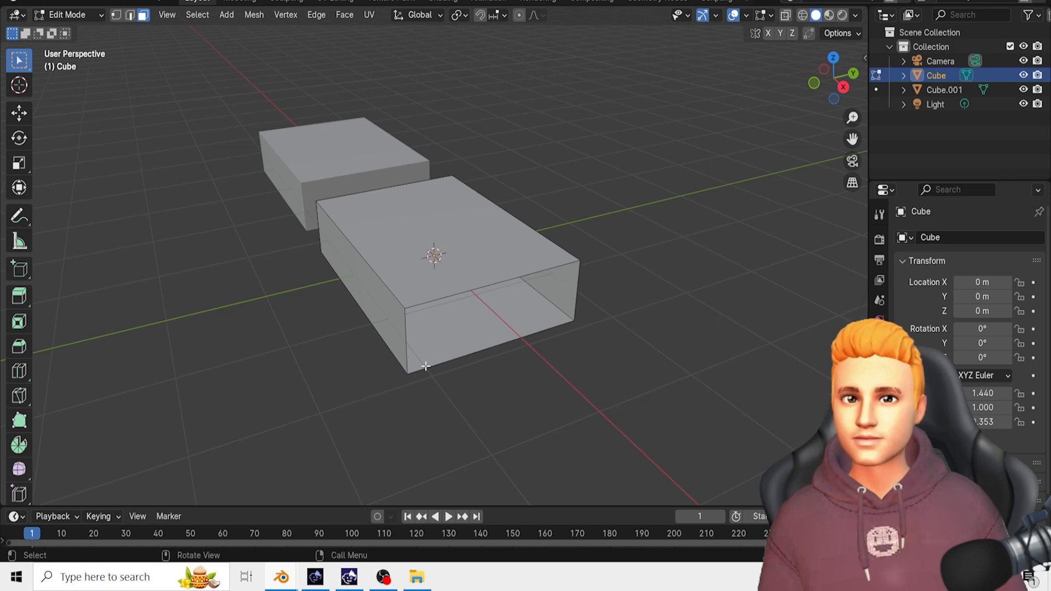
middle_click_drag(426, 366, 394, 350)
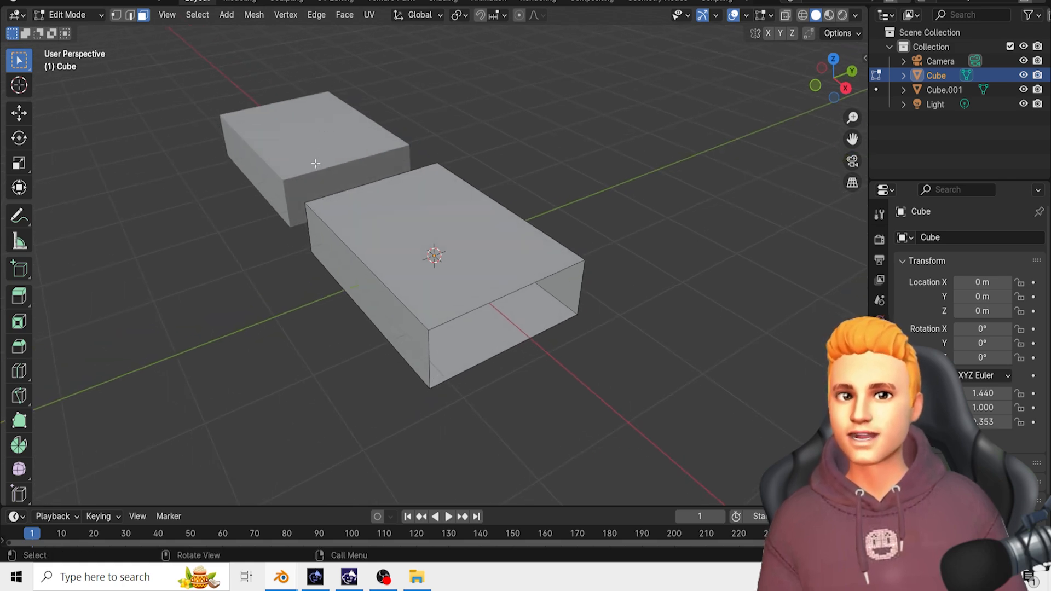
left_click(84, 18)
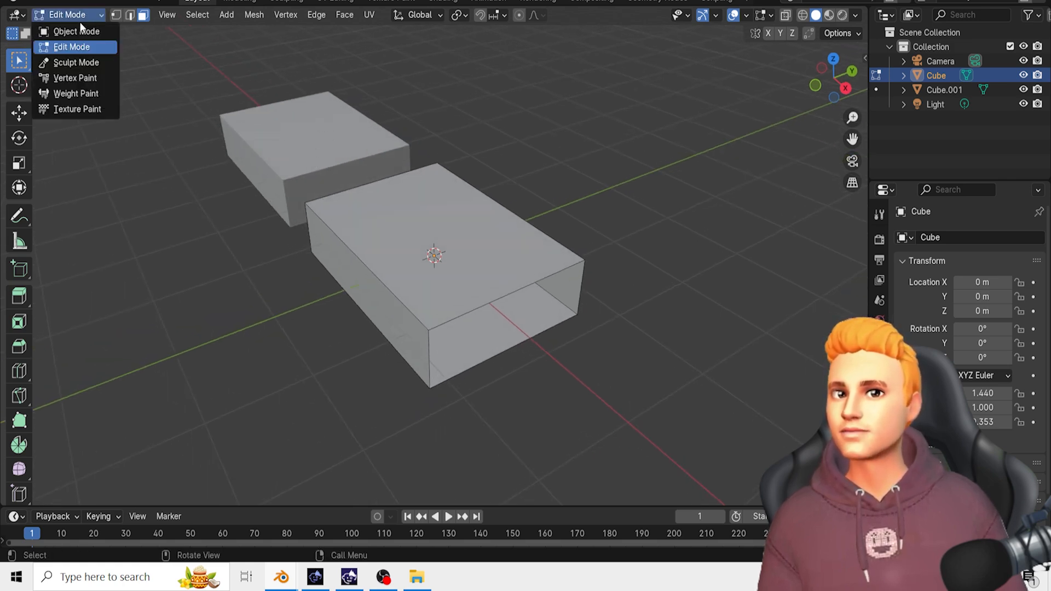
left_click(76, 30)
- Delete the top face of the duplicated block in Edit Mode and return to Object Mode
left_click(300, 151)
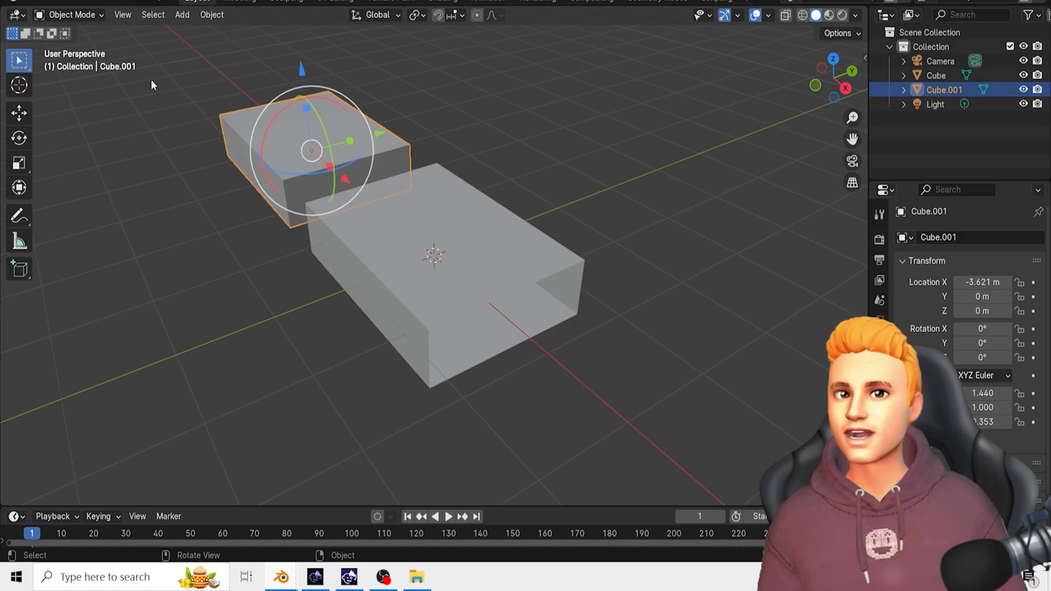
left_click(71, 15)
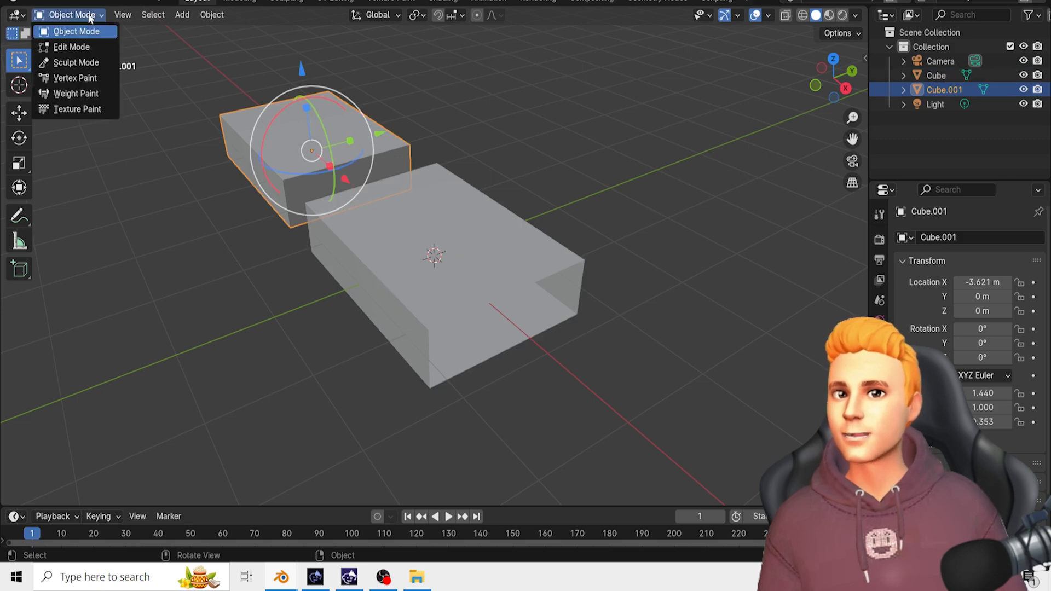
left_click(81, 48)
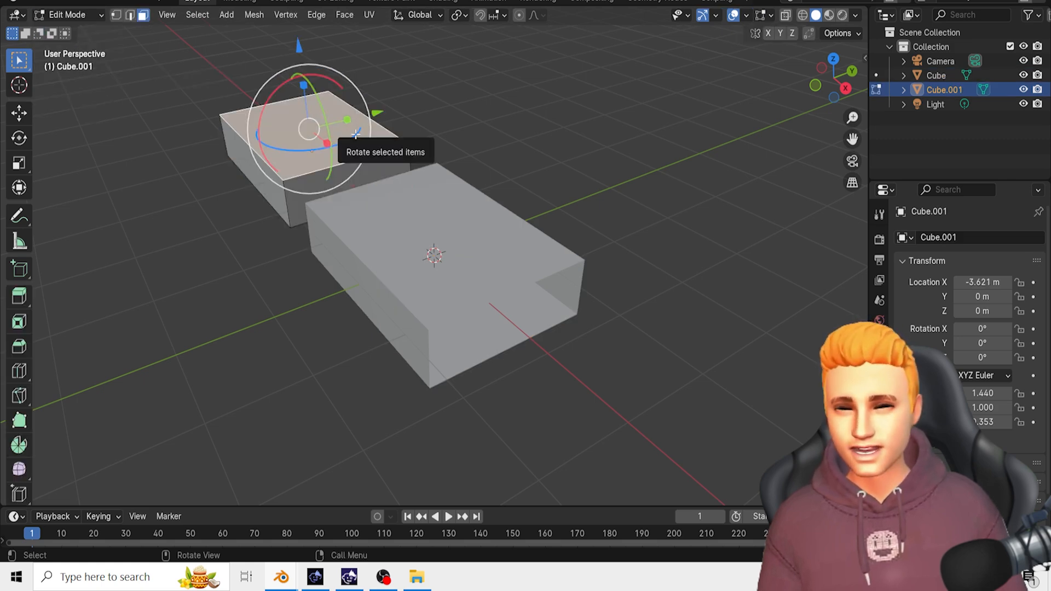
key("x")
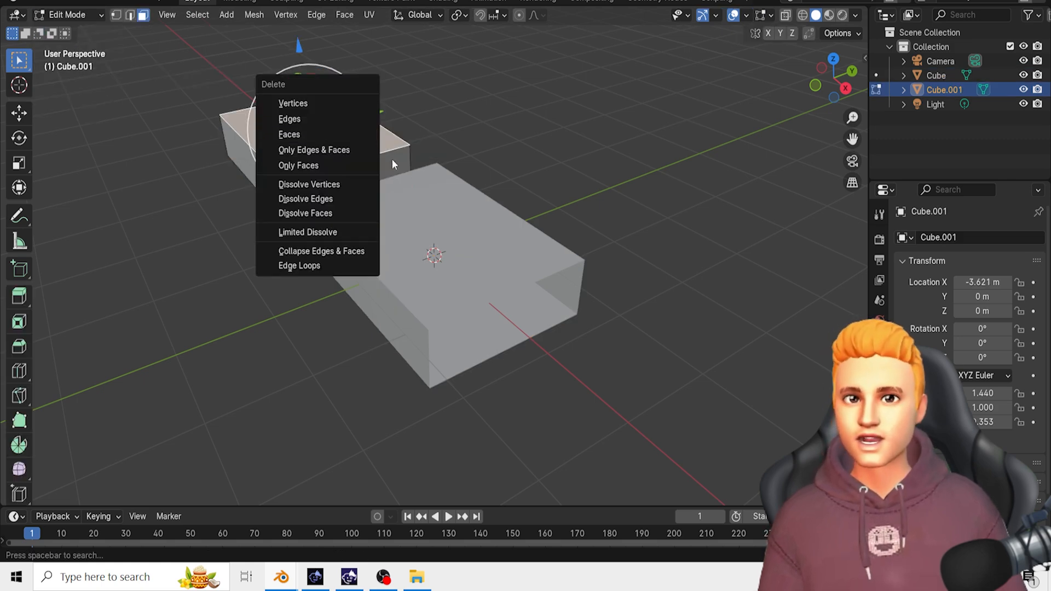
left_click(341, 133)
middle_click_drag(470, 131, 465, 257)
left_click(293, 197)
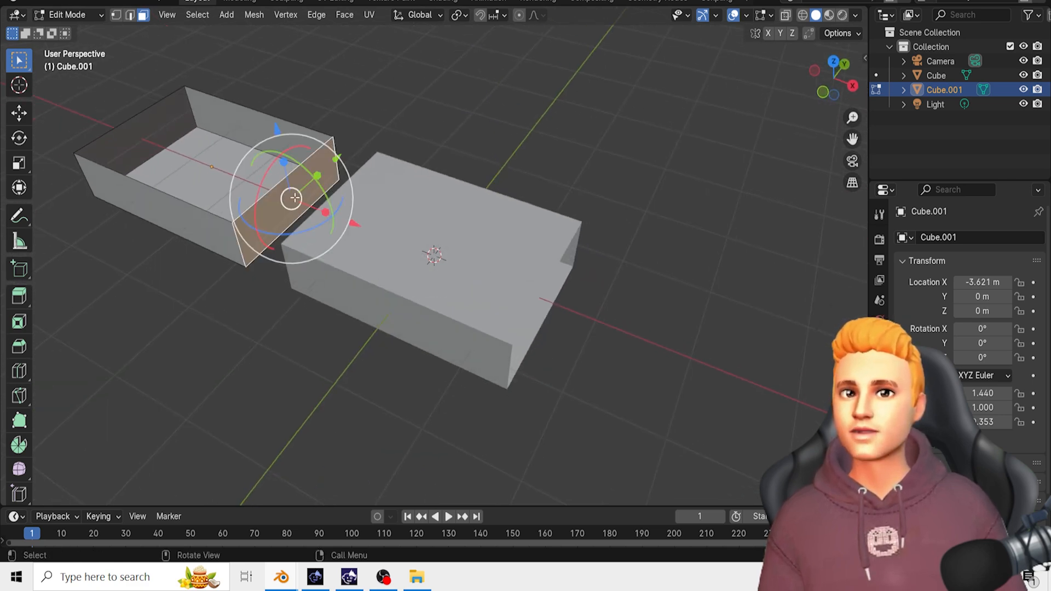
left_click(87, 14)
left_click(69, 29)
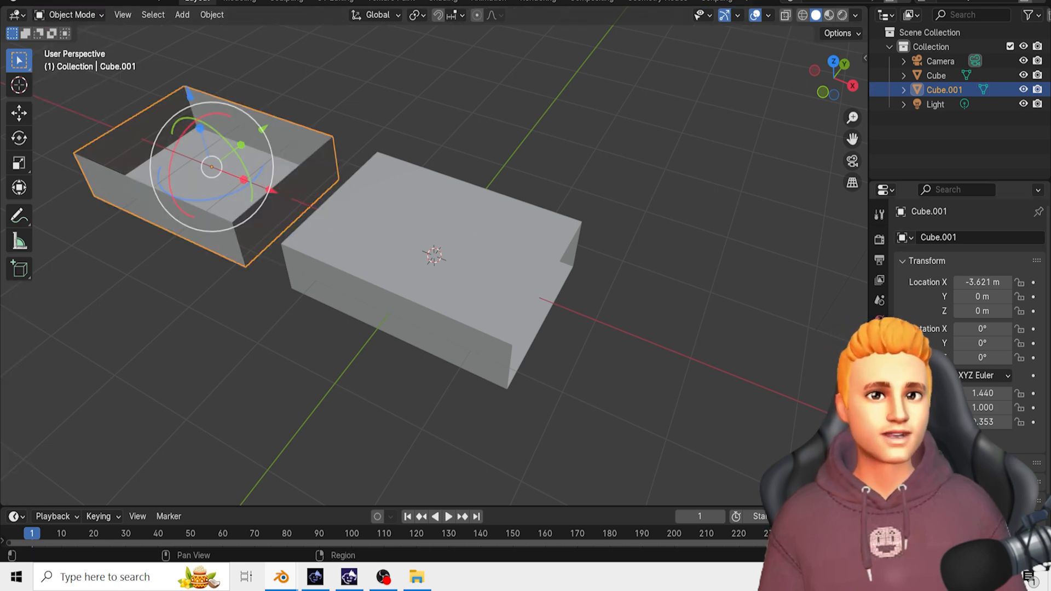
- Add a Solidify modifier with a thickness of 0.05 m to the open-topped copy
left_click(879, 381)
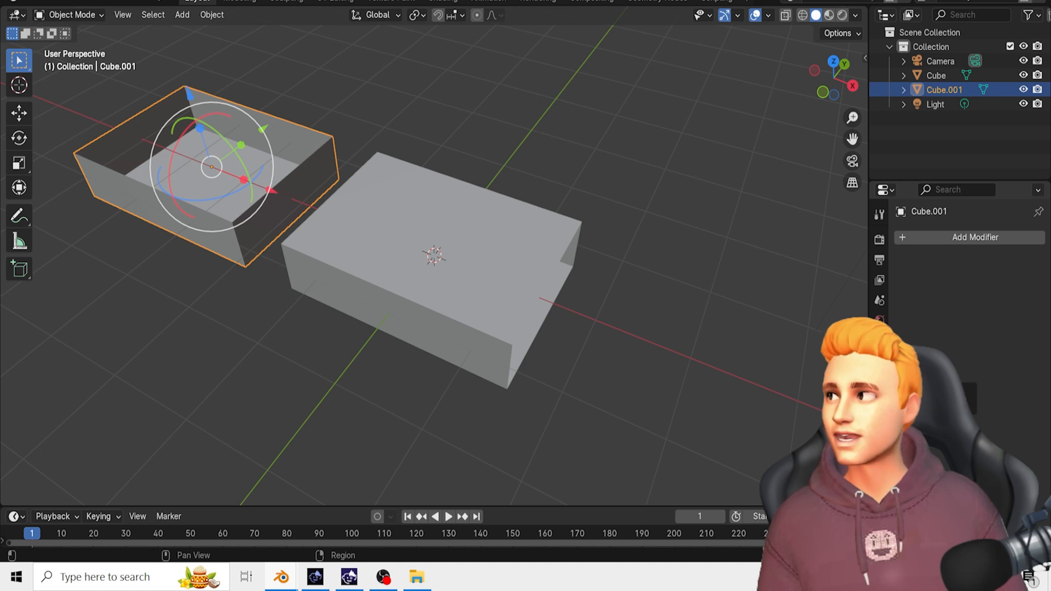
left_click(954, 239)
mouse_move(947, 297)
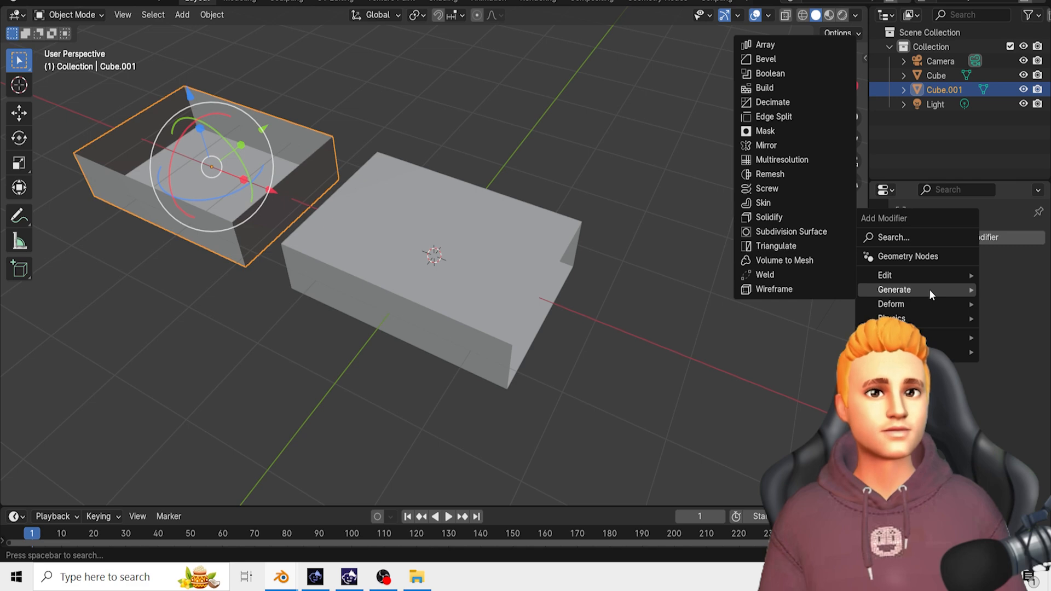
left_click(790, 217)
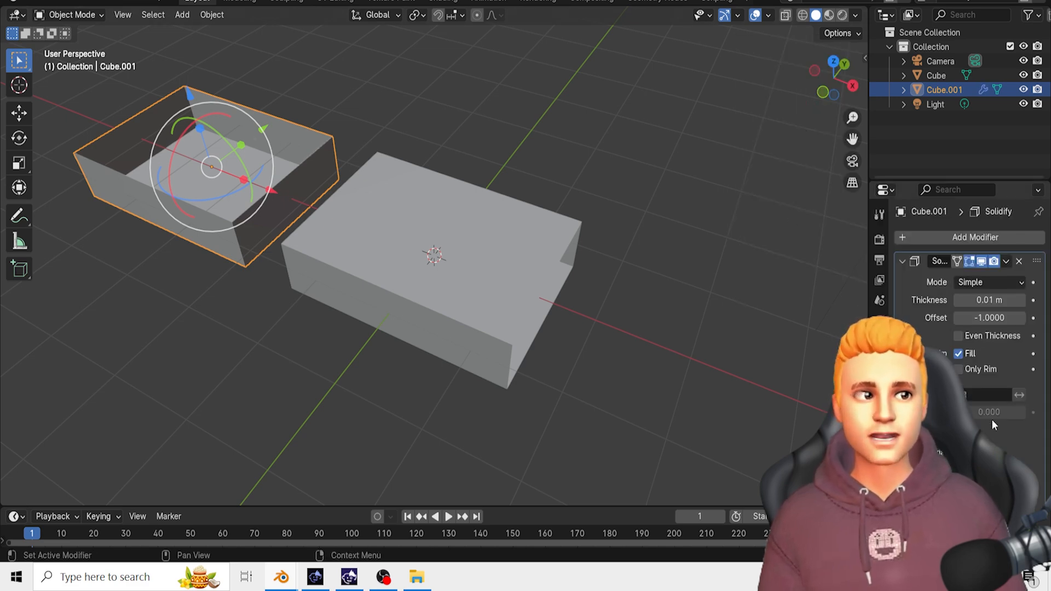
mouse_move(989, 300)
left_mouse_down()
mouse_move(1030, 300)
mouse_move(990, 300)
left_mouse_up()
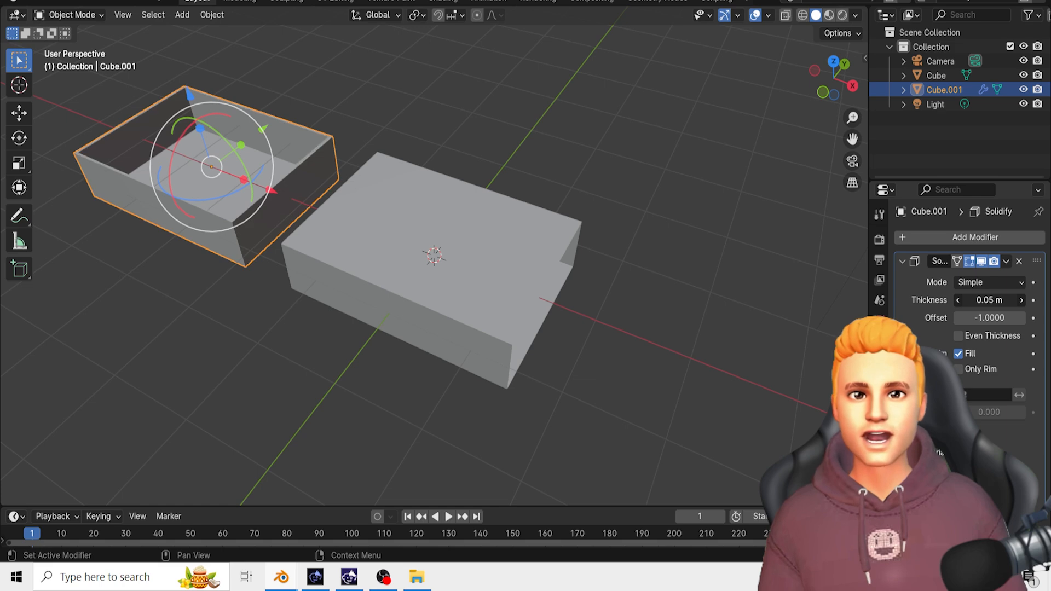
left_click(698, 248)
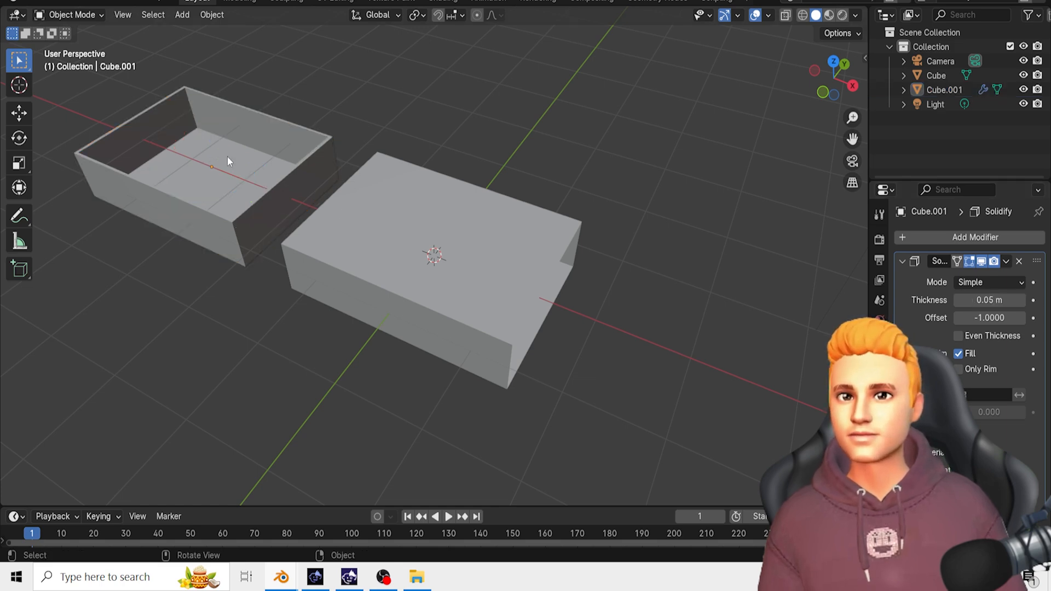
middle_click_drag(258, 265, 359, 351)
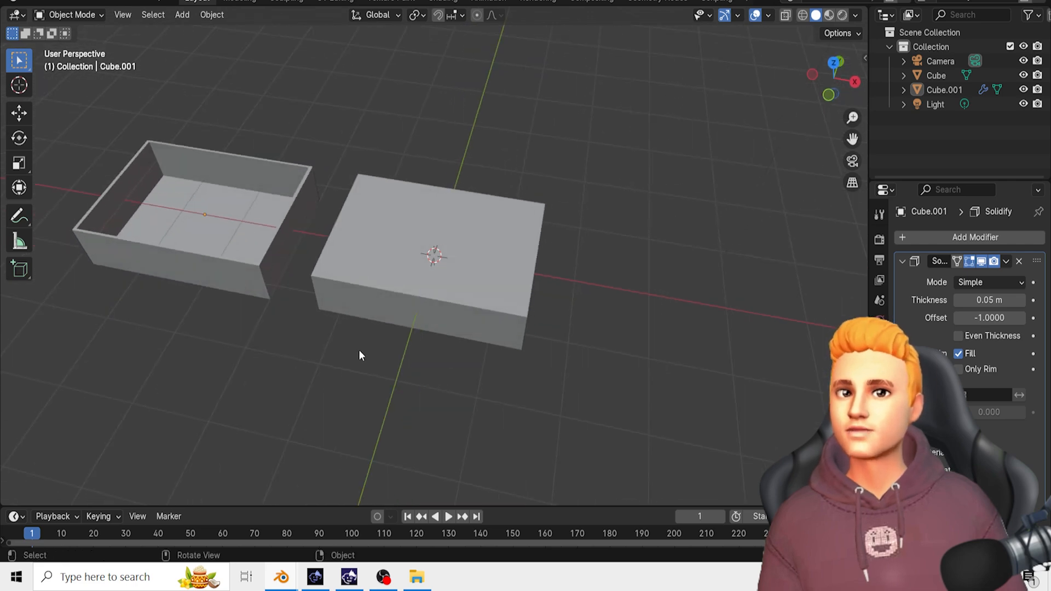
left_click(77, 17)
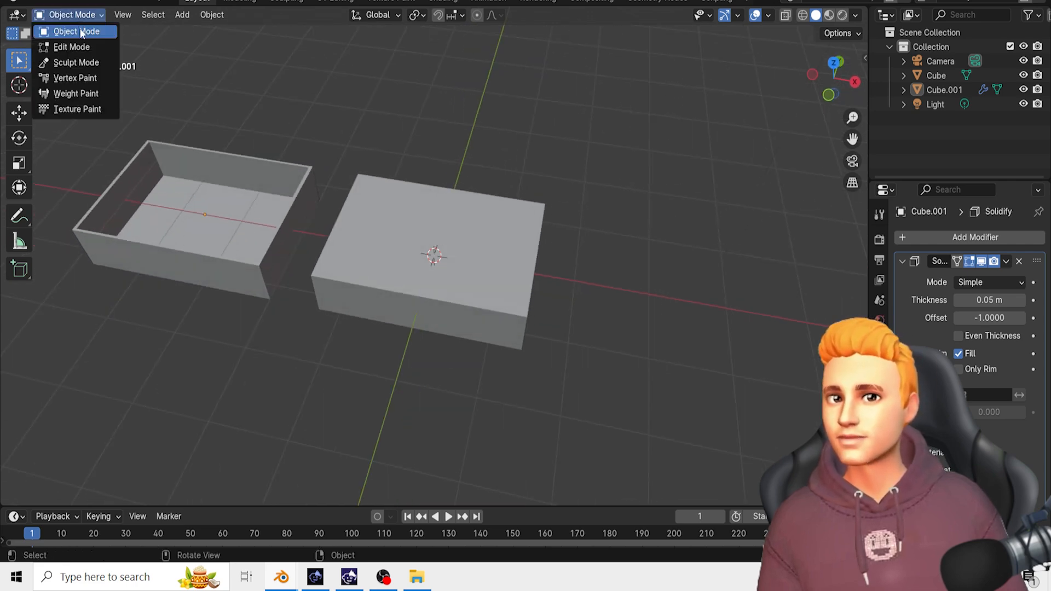
left_click(80, 32)
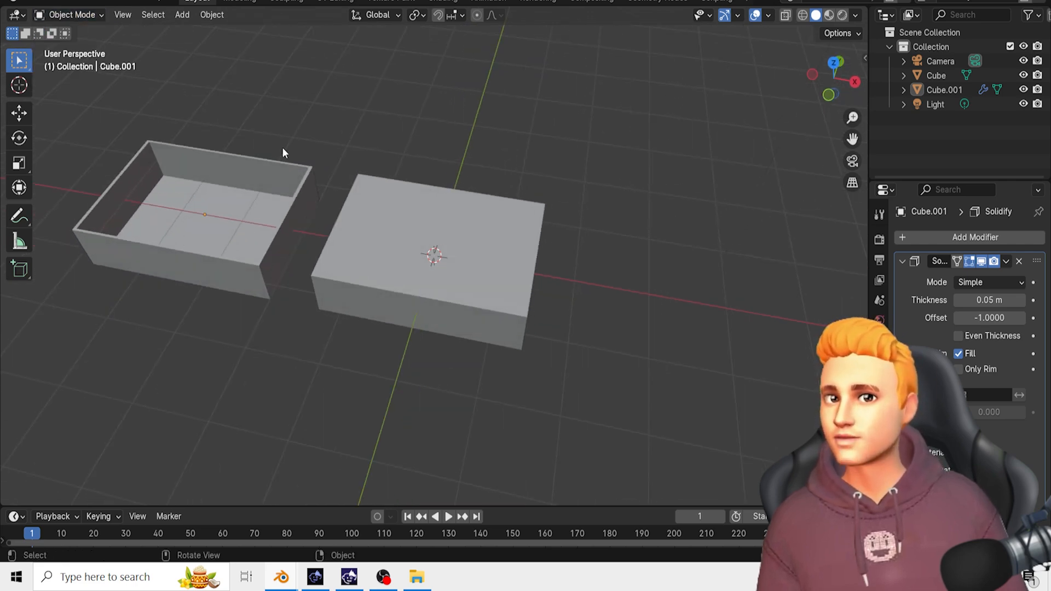
- Add a cylinder mesh and move it along the negative Y axis until it stands clear beside the sleeve
key("shift+a")
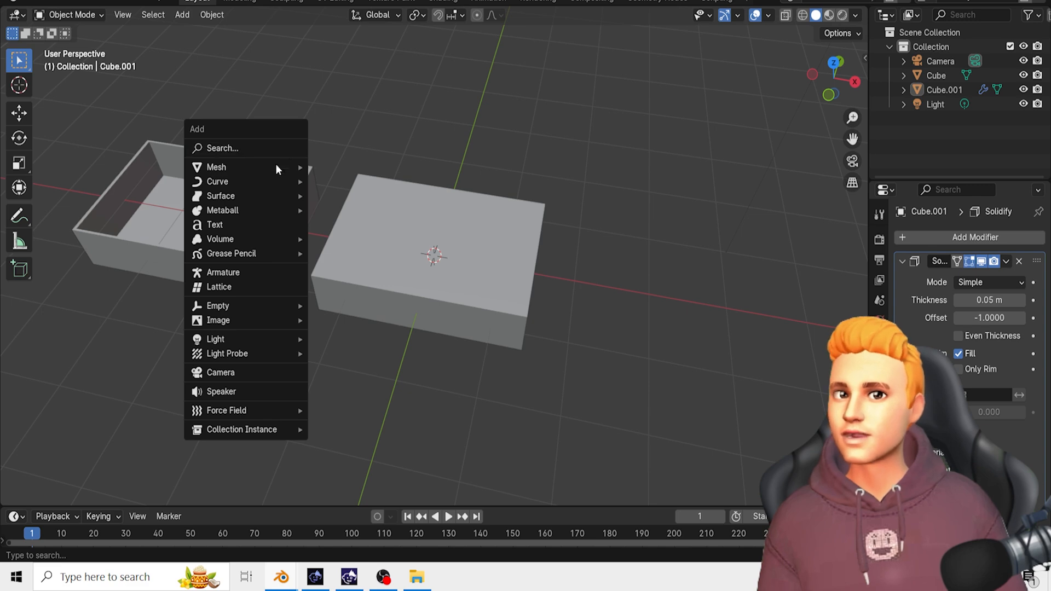
mouse_move(276, 168)
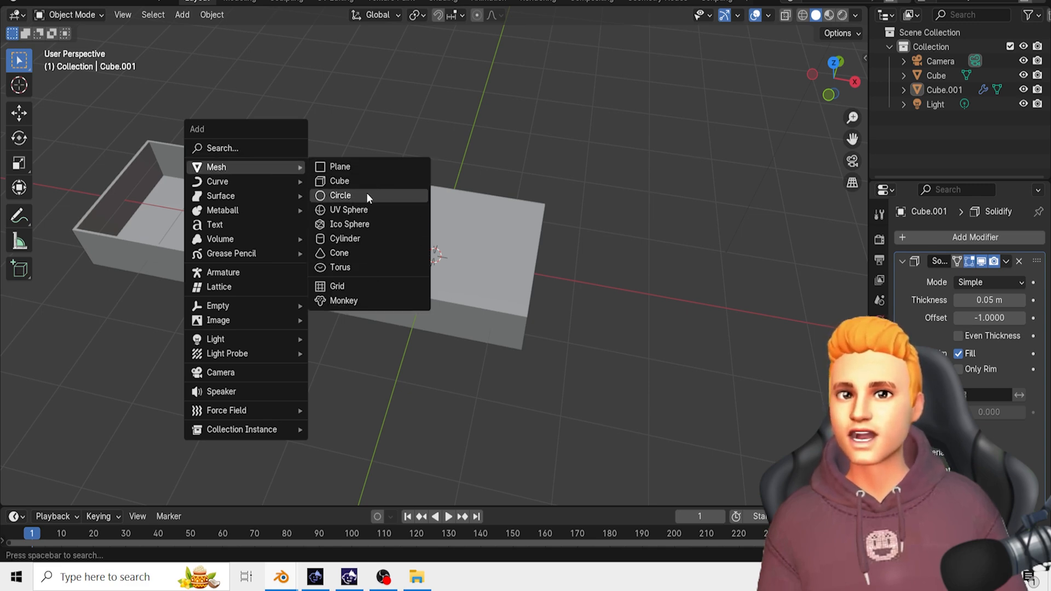
left_click(359, 238)
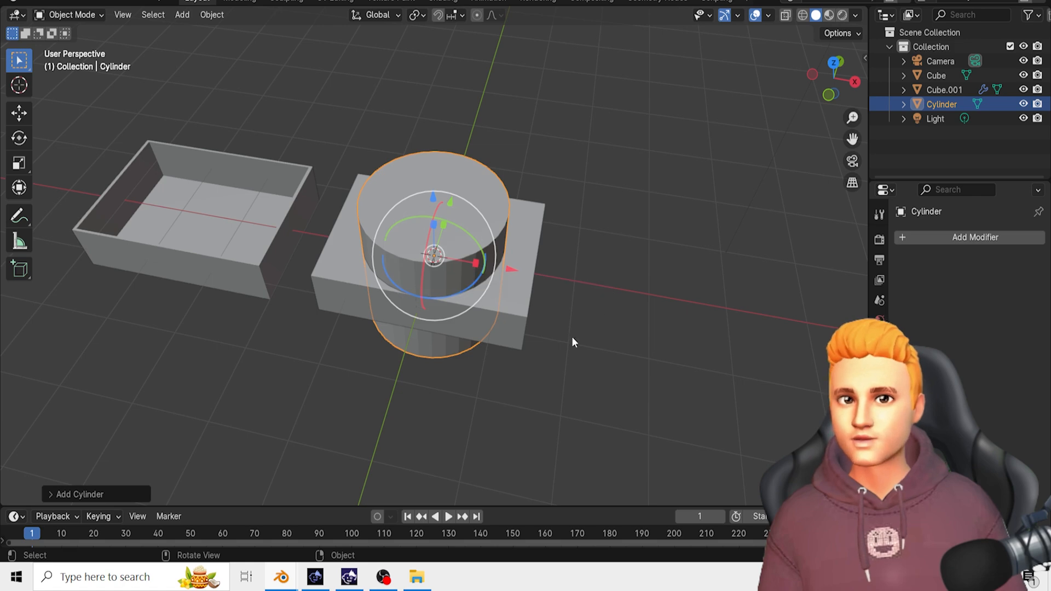
middle_click_drag(571, 336, 549, 303)
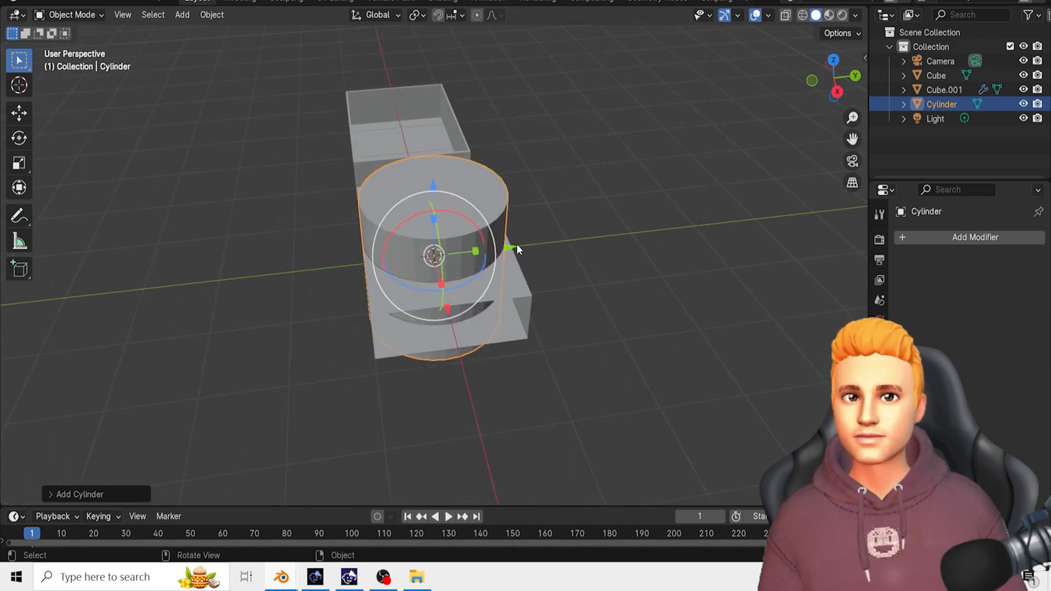
left_click_drag(517, 246, 328, 267)
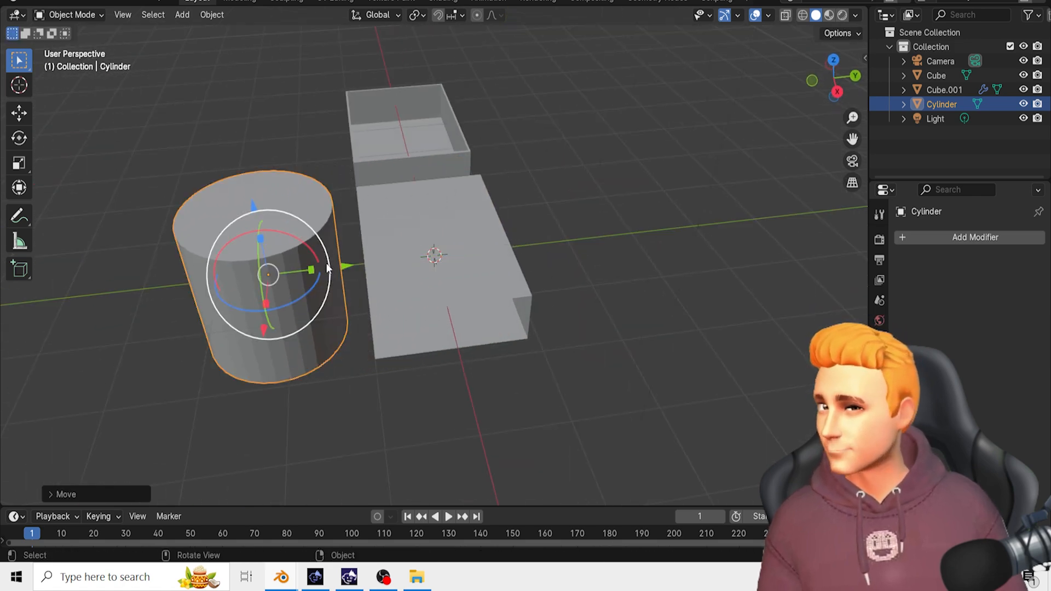
- Scale the cylinder to about 0.2 on X and Y only, keeping its height along Z
key("shift+z")
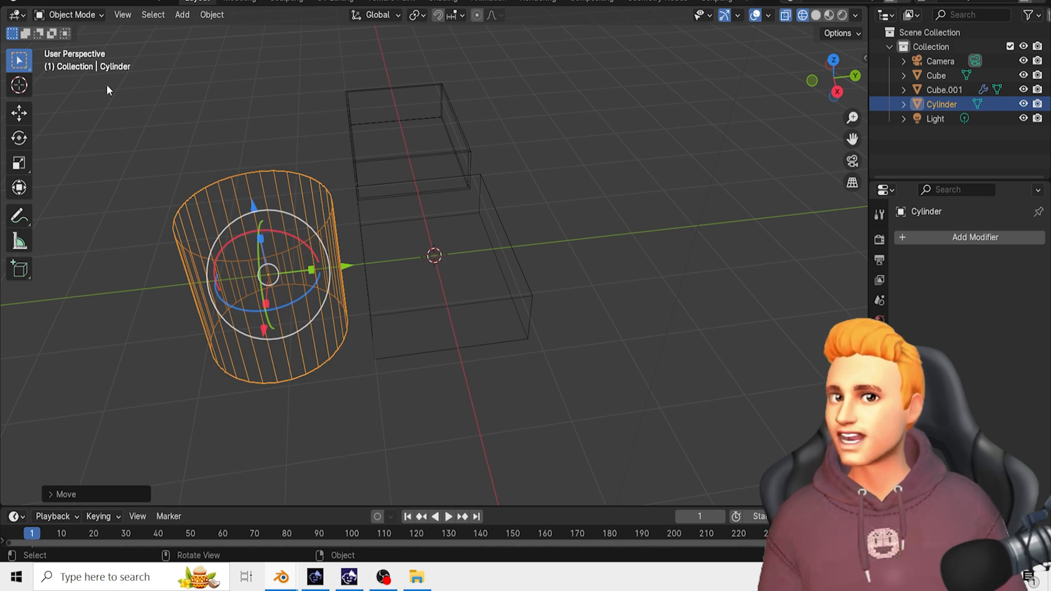
left_click(816, 15)
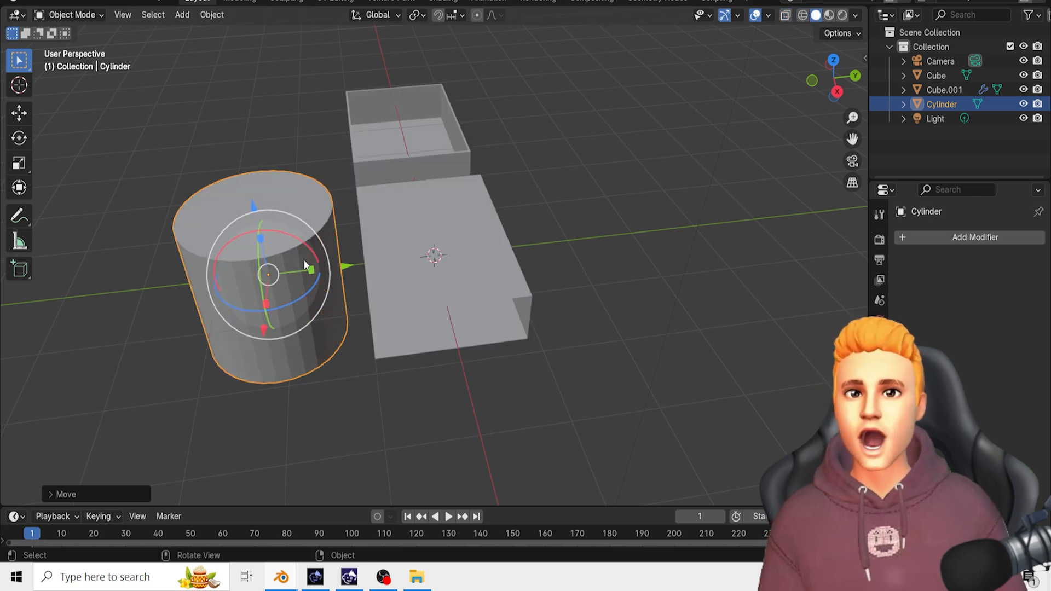
key("s")
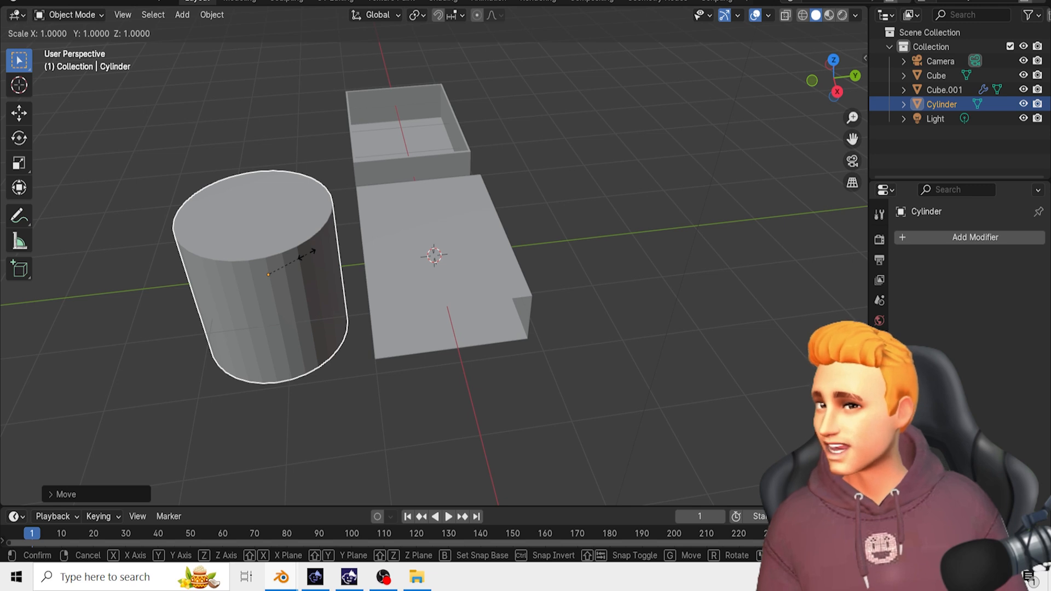
key("shift+z")
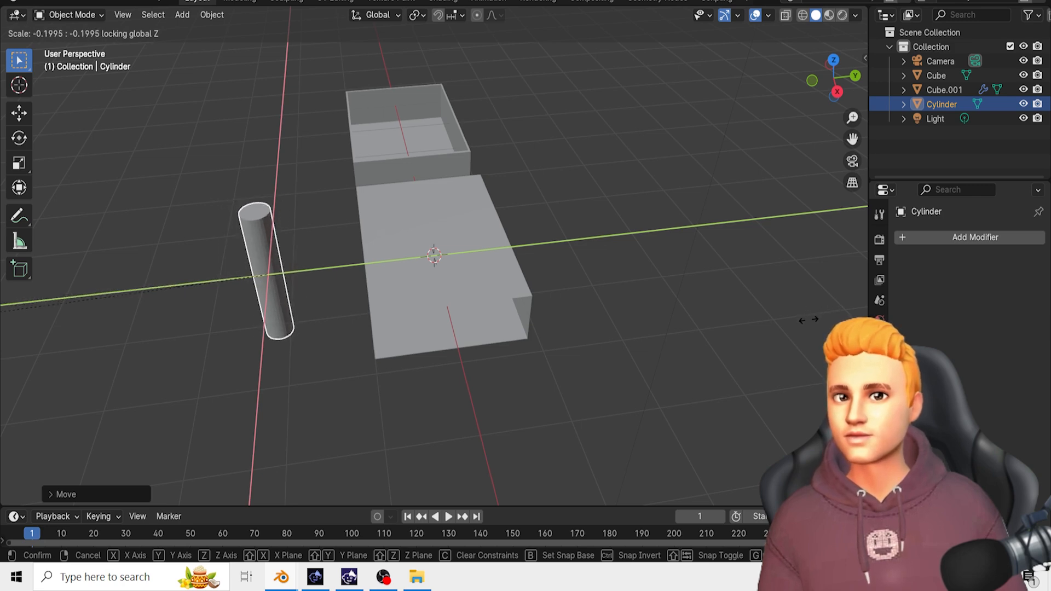
left_click(811, 316)
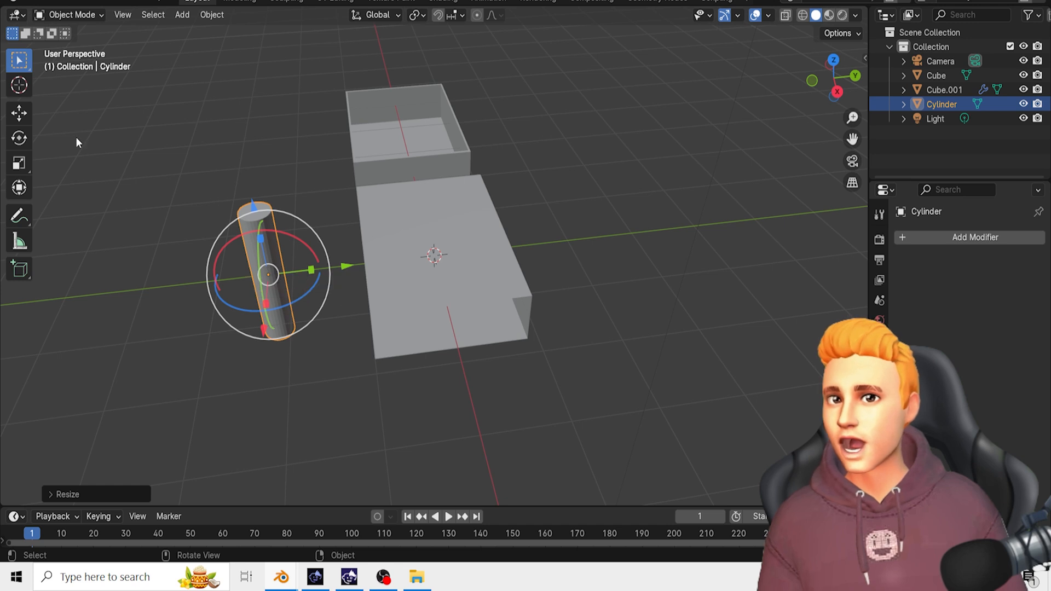
- Shrink the cylinder uniformly and stretch it along Z in two rounds to form a thin matchstick, and deselect it
key("s")
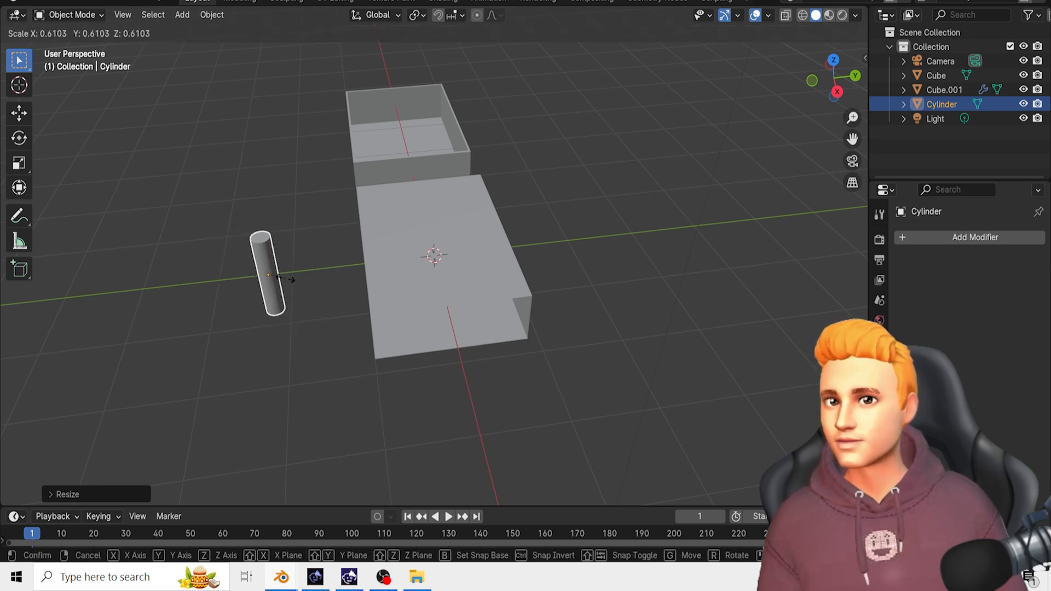
left_click(277, 278)
left_click_drag(264, 245, 258, 147)
key("s")
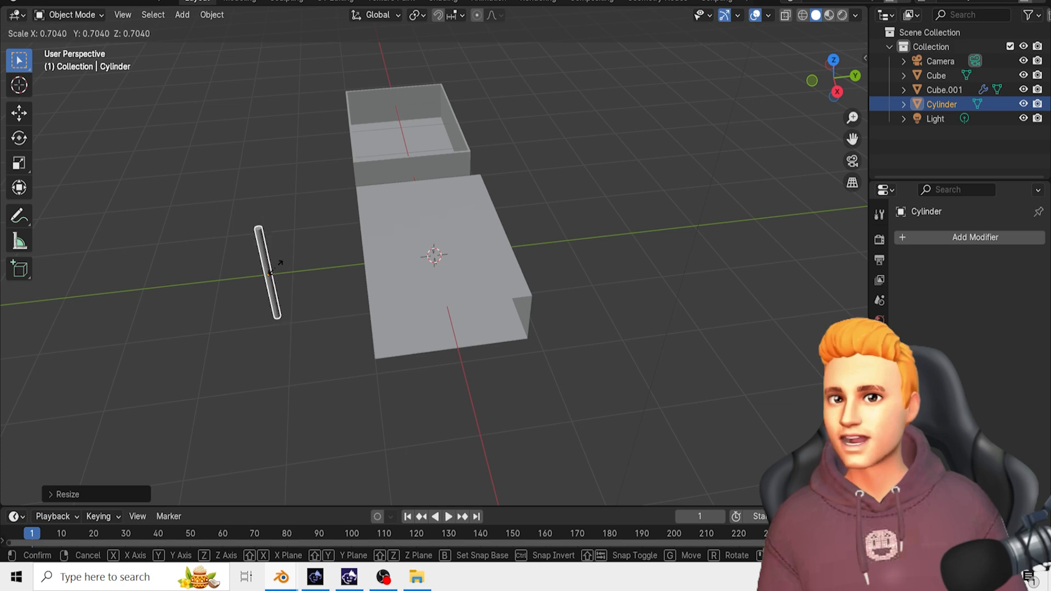
left_click(245, 236)
left_click_drag(261, 241, 261, 215)
left_click(553, 248)
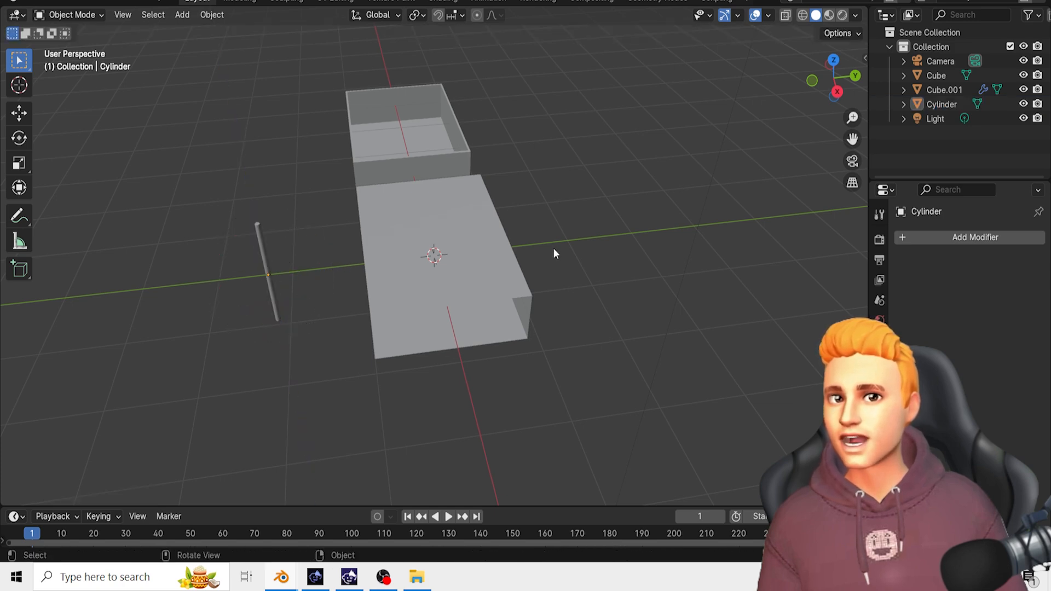
- Add a UV sphere and move it along the Y axis out of the sleeve to beside the matchstick
middle_click_drag(553, 247, 548, 225)
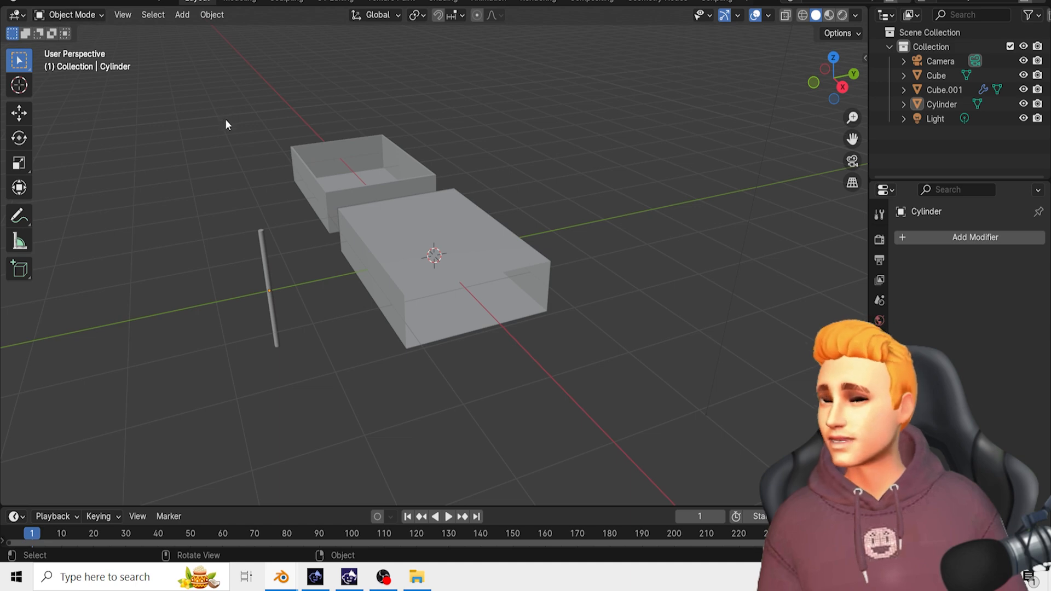
key("shift+a")
mouse_move(221, 123)
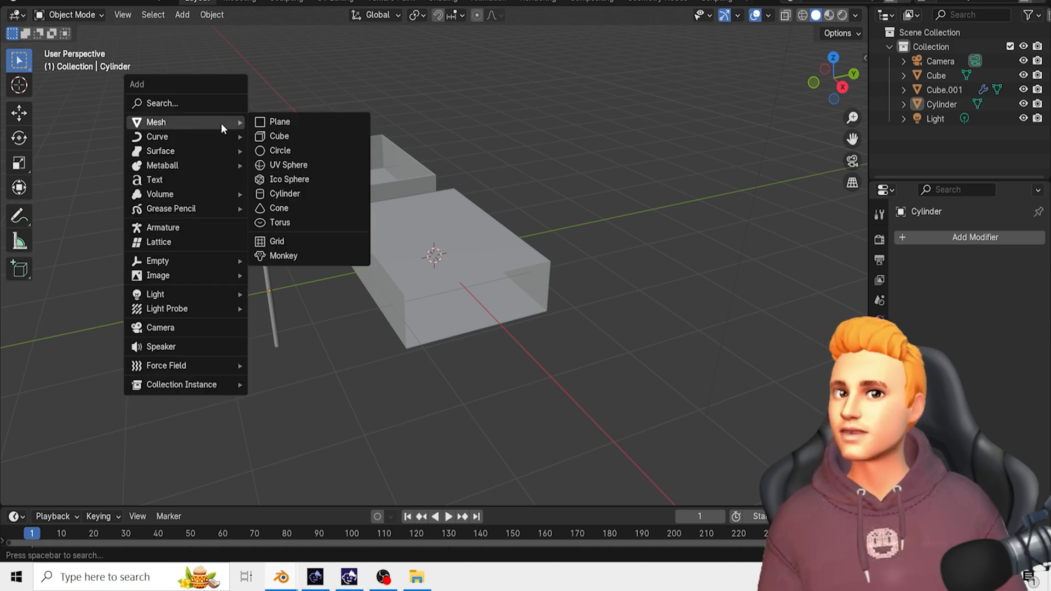
left_click(295, 166)
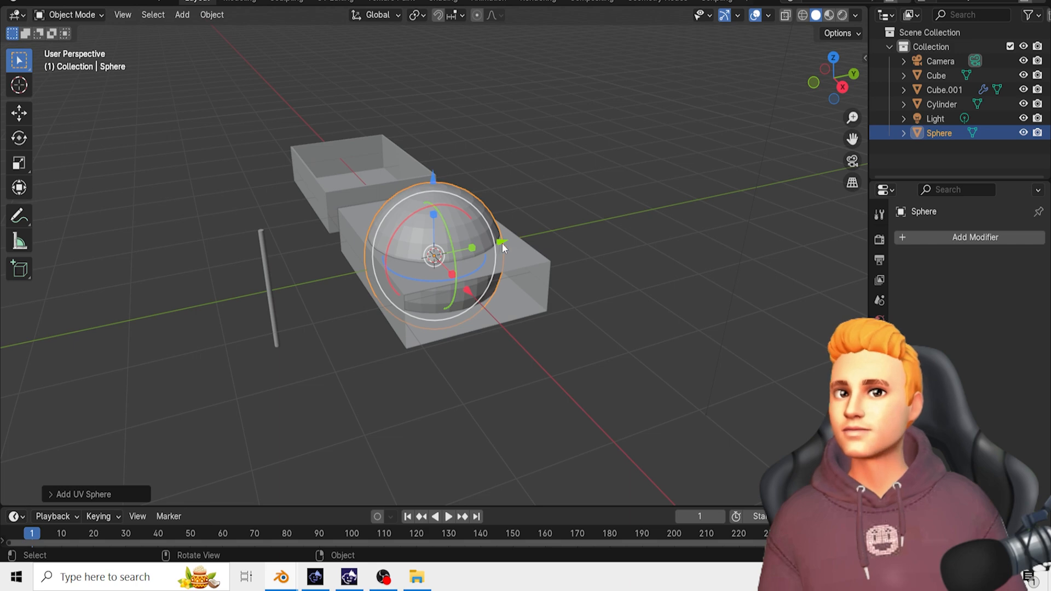
key("g")
key("y")
left_click(345, 258)
- Shrink the sphere to match-head size, stretch it along Z, shift it along X, and set the timeline to frame 0
key("s")
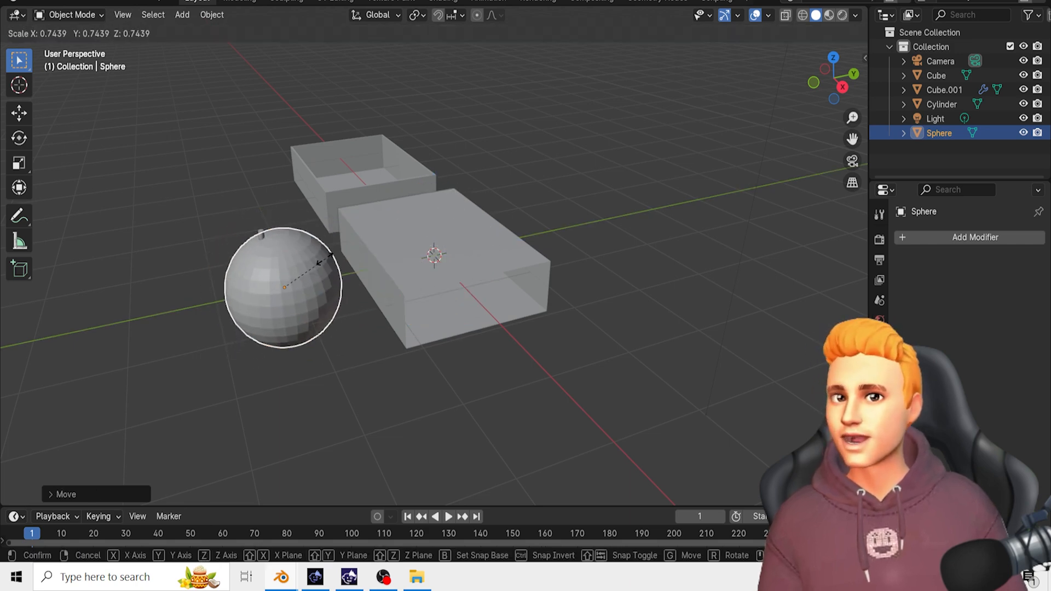
left_click(282, 278)
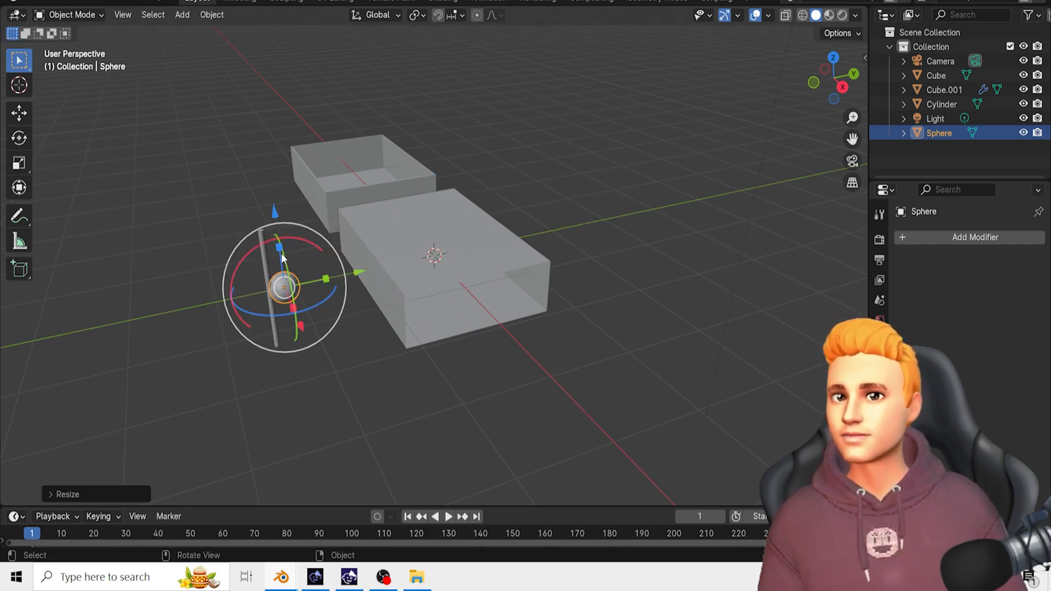
left_click_drag(279, 249, 277, 230)
left_click_drag(302, 325, 286, 290)
key("space")
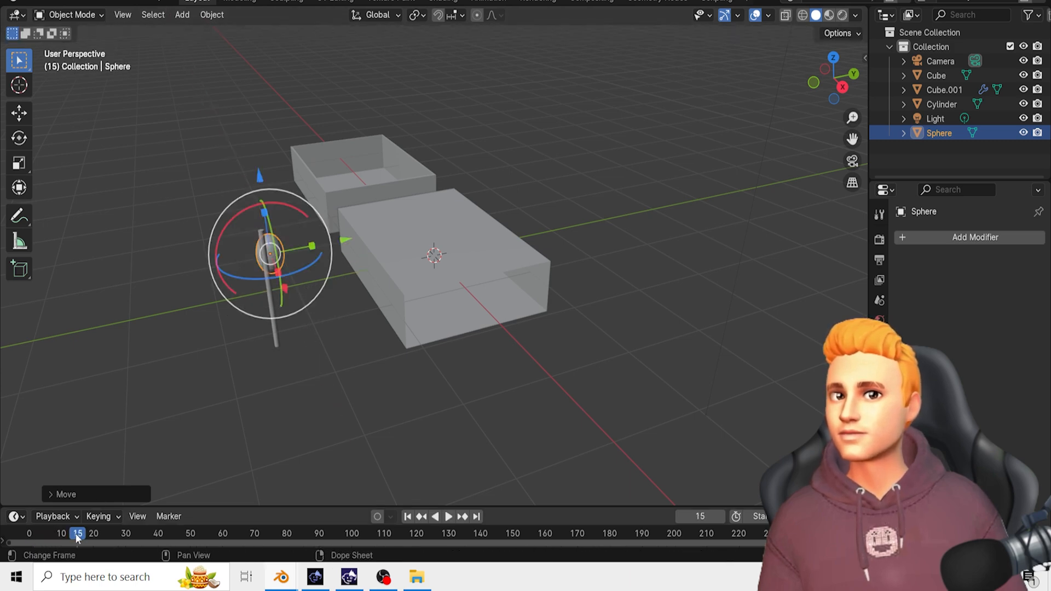
left_click_drag(75, 534, 29, 533)
- In top view with wireframe shading, move the sphere so it is centred over the matchstick
left_click(833, 57)
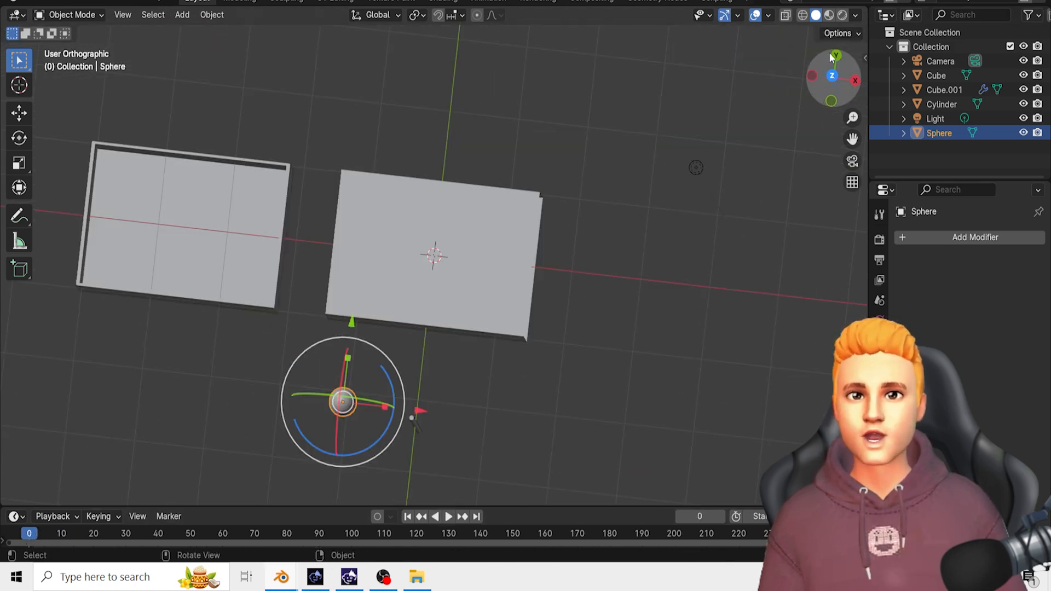
left_click(269, 234)
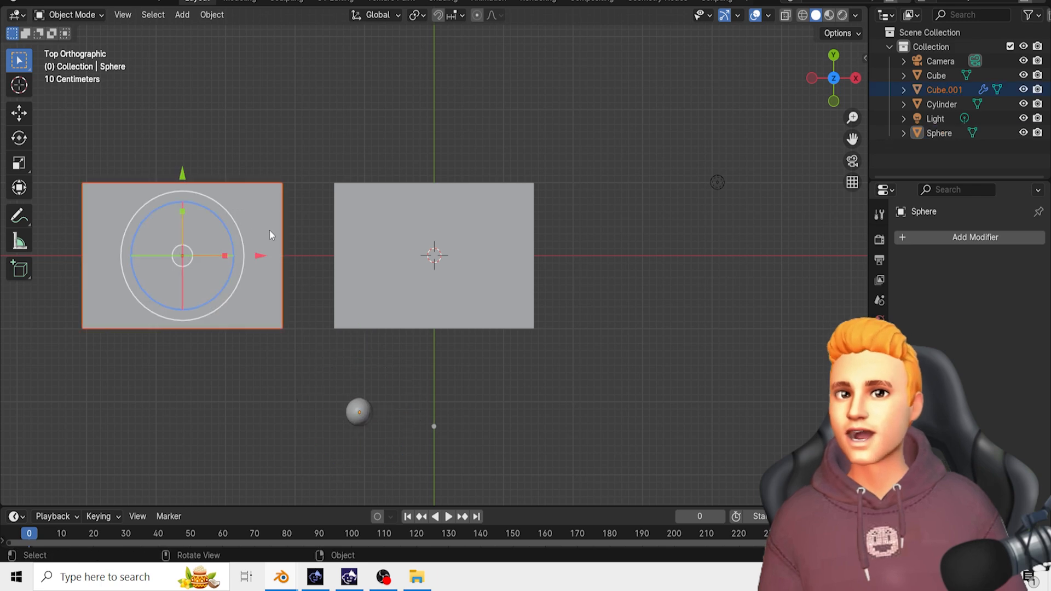
left_click(361, 412)
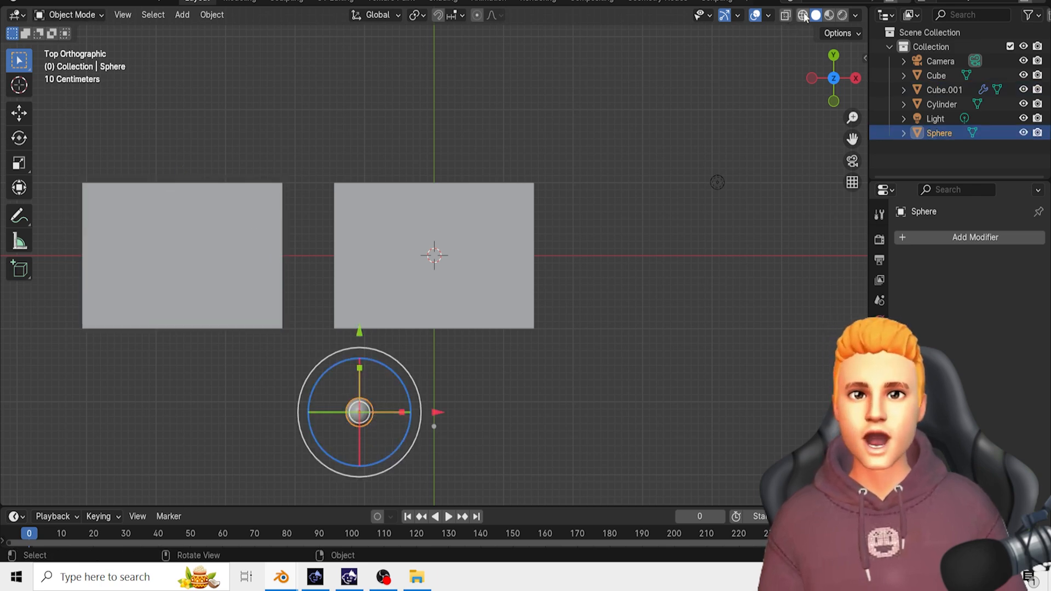
left_click(803, 15)
left_click(472, 456)
left_click(361, 415)
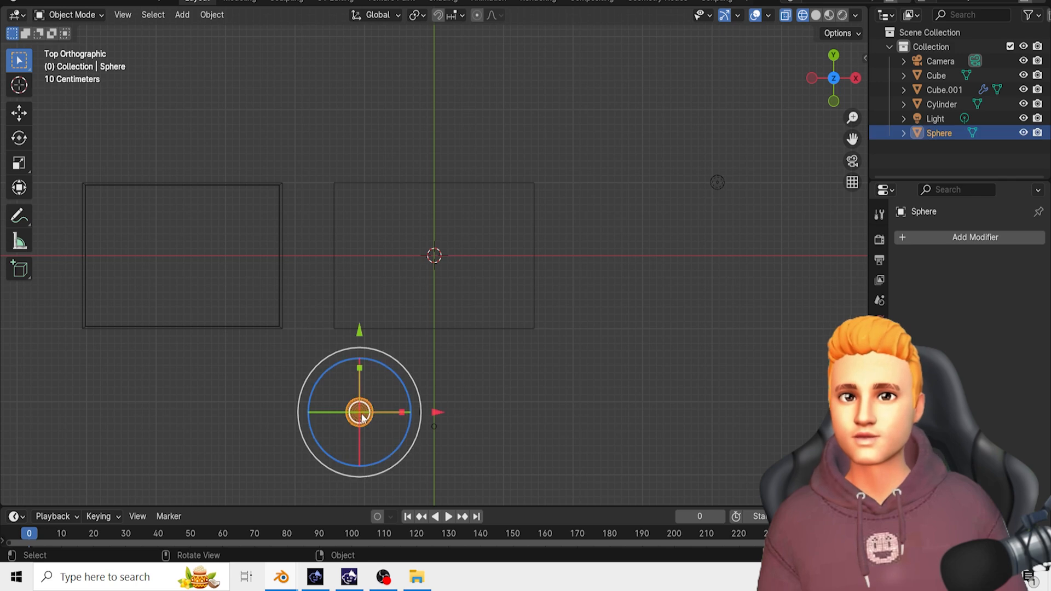
left_click(17, 116)
left_click_drag(360, 412, 433, 428)
- Scale the sphere down slightly so it suits the thickness of the matchstick
left_click(566, 433)
left_click(442, 425)
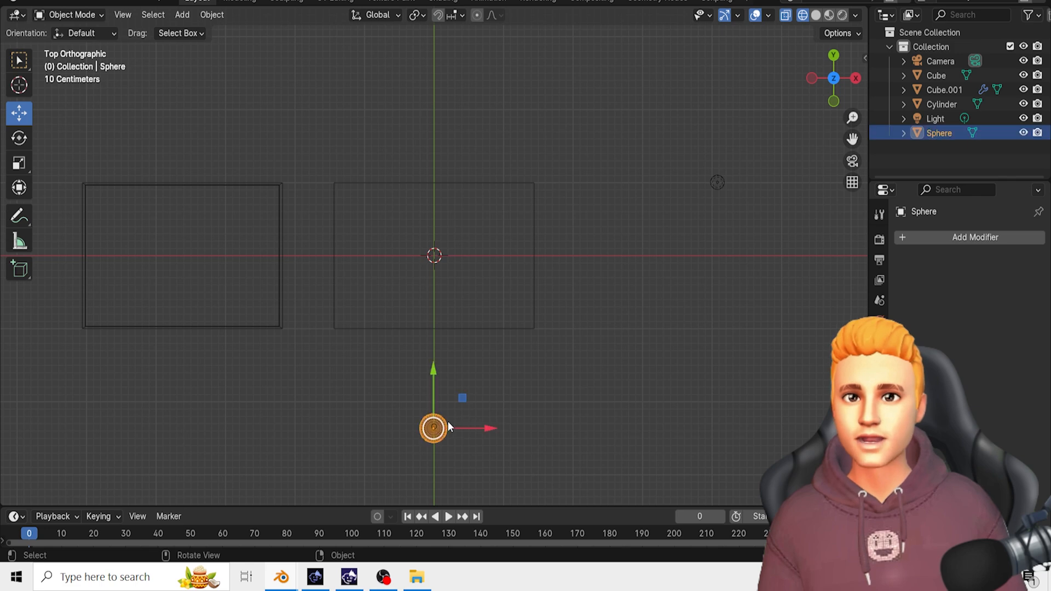
key("s")
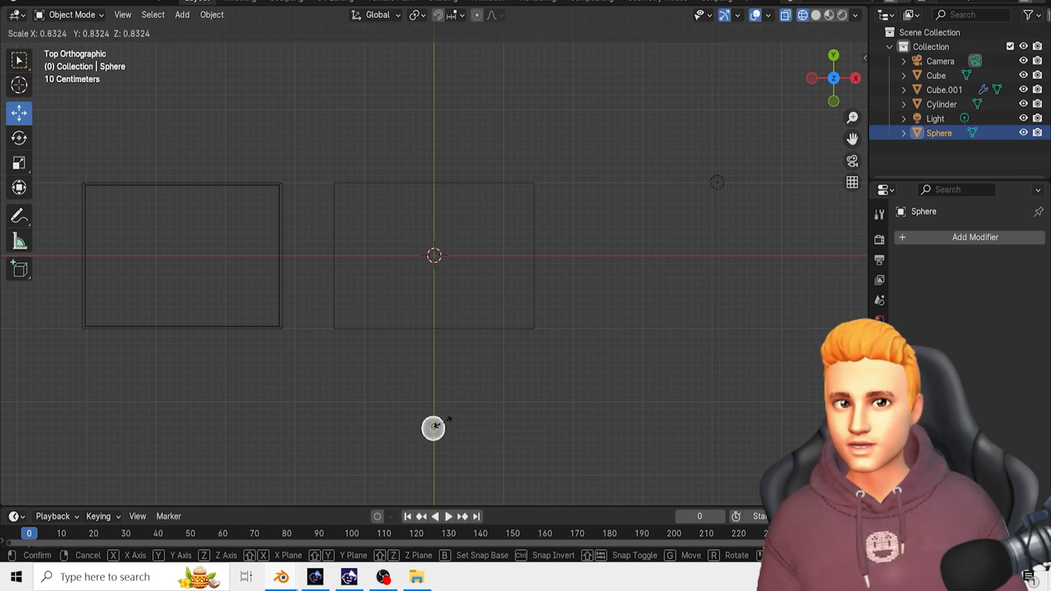
left_click(440, 427)
- Return to solid shading, raise the sphere along Z to the matchstick's upper end, and nudge it along Y to centre it
middle_click_drag(573, 407, 343, 307)
left_click(343, 307)
left_click(274, 255)
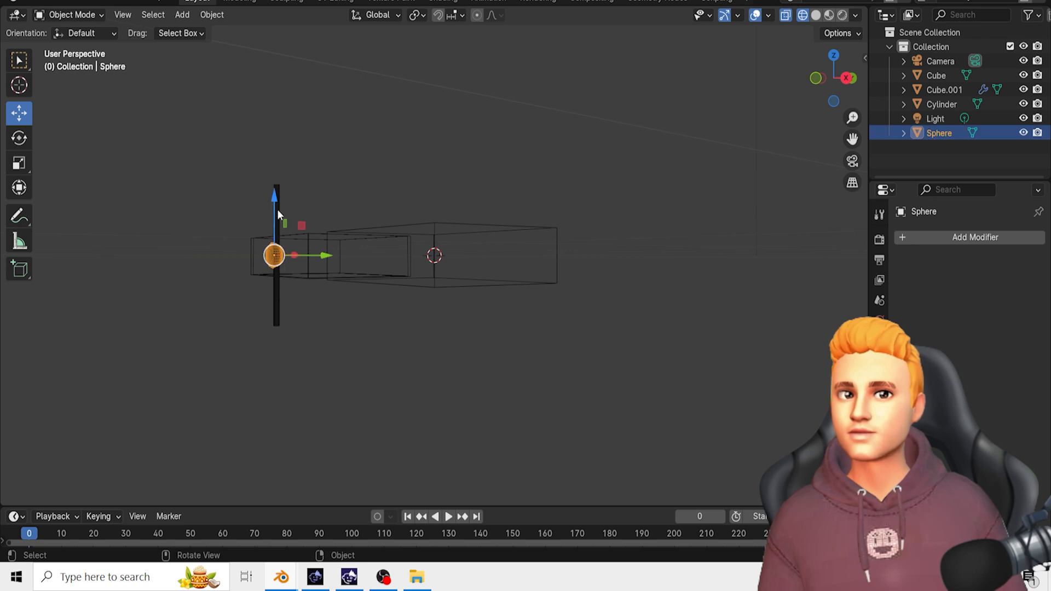
left_click(815, 15)
left_click_drag(277, 193, 283, 115)
left_click_drag(325, 179, 324, 174)
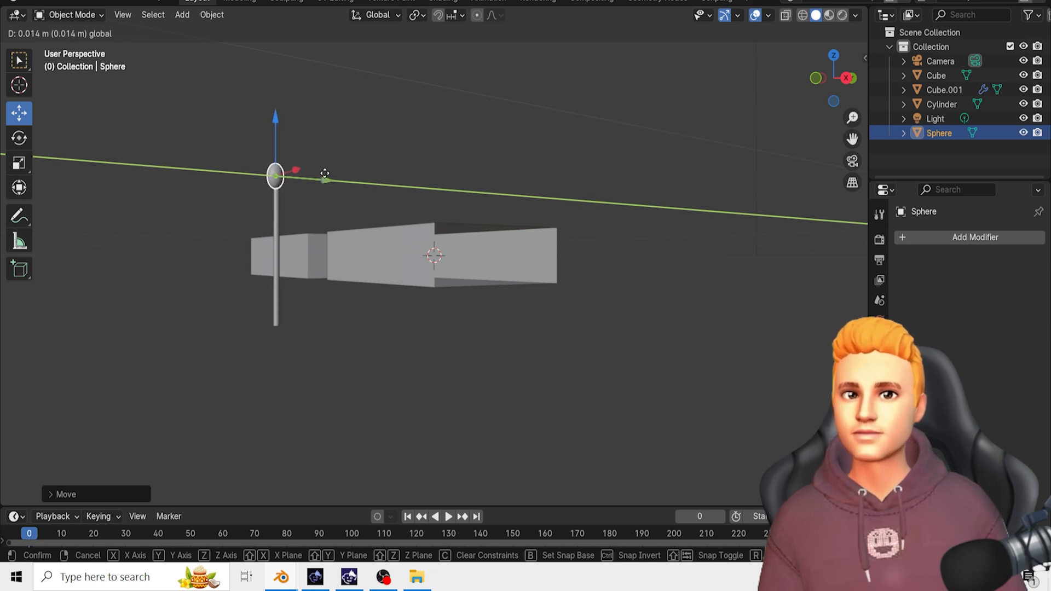
left_click_drag(326, 173, 325, 173)
left_click(409, 330)
- Apply Shade Smooth to the sphere forming the match head and deselect it
middle_click_drag(410, 331, 384, 396)
scroll(377, 387, "up", 2)
left_click(244, 228)
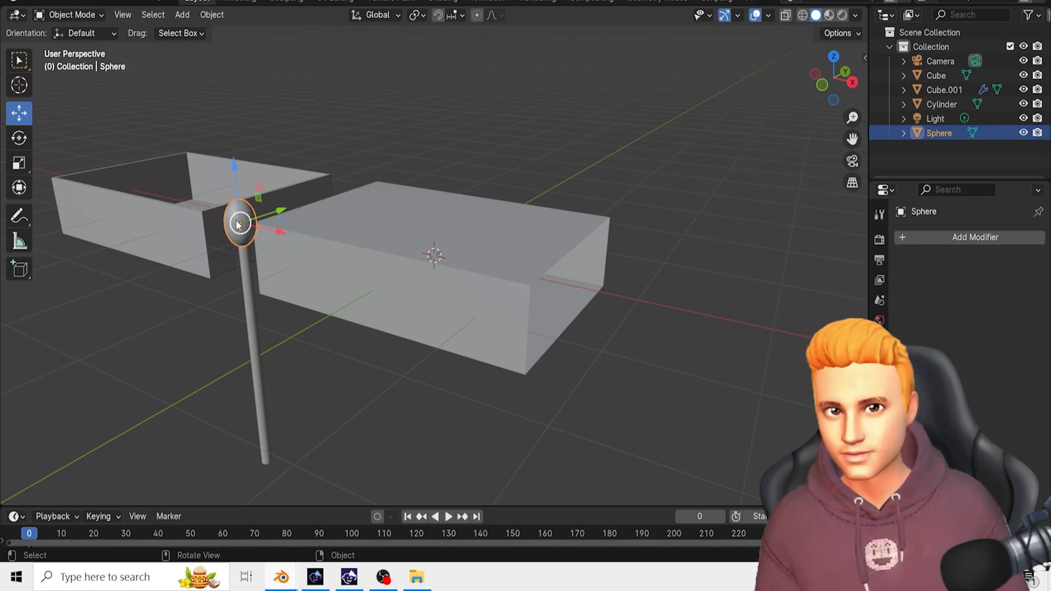
right_click(241, 224)
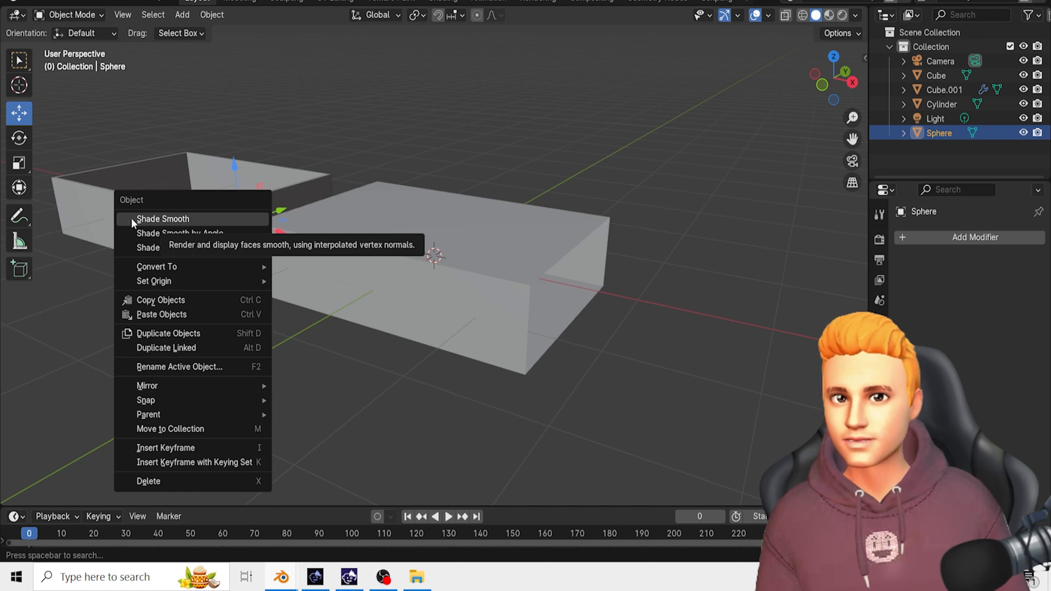
left_click(158, 216)
left_click(322, 398)
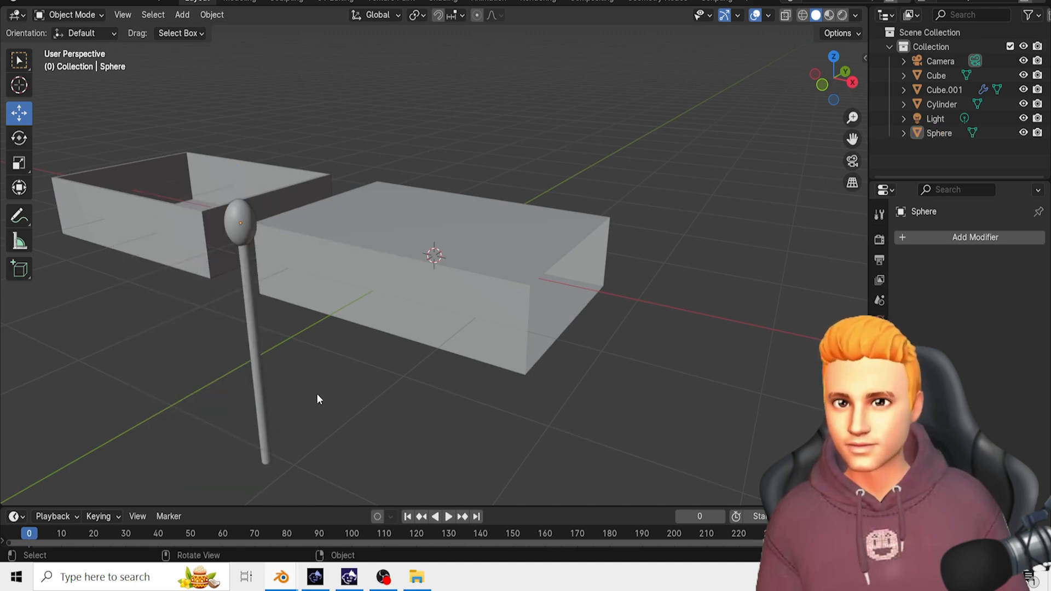
- Give the matchstick's shaft a new material with a pale yellow-orange base colour and set the viewport to Material Preview
left_click(260, 389)
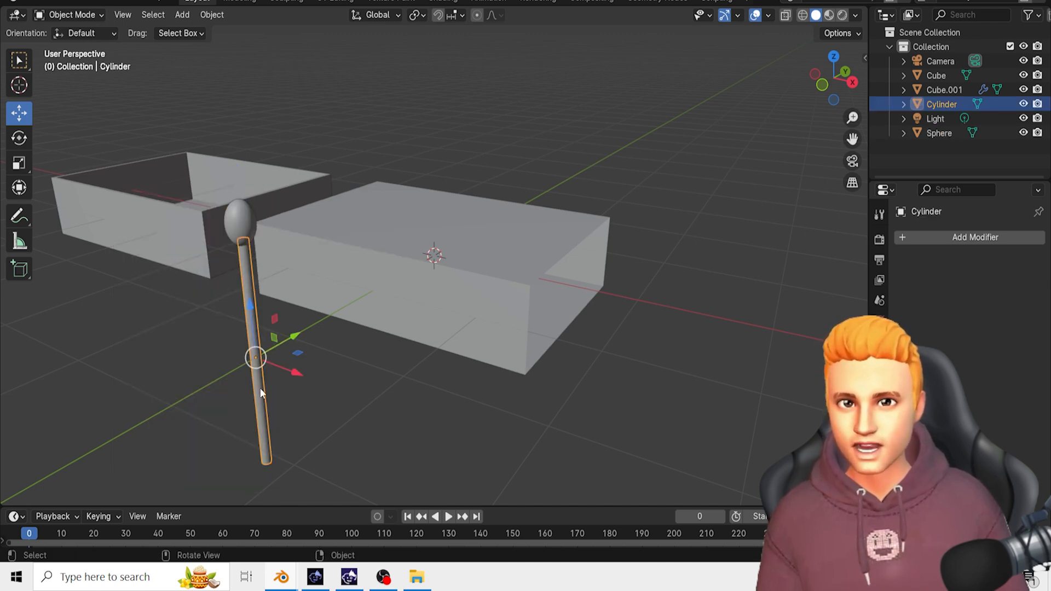
left_click(880, 489)
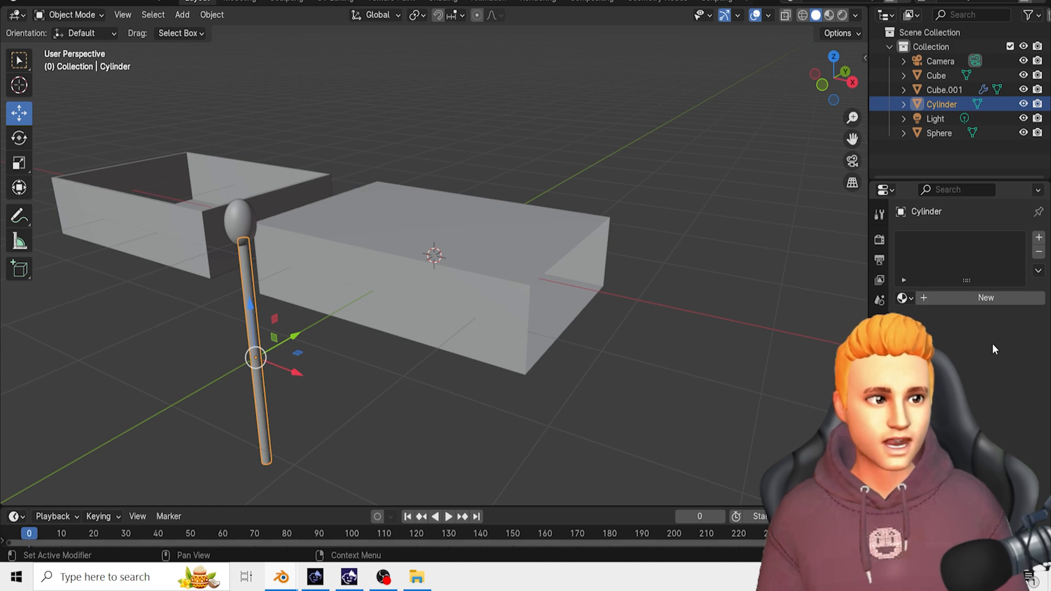
left_click(991, 301)
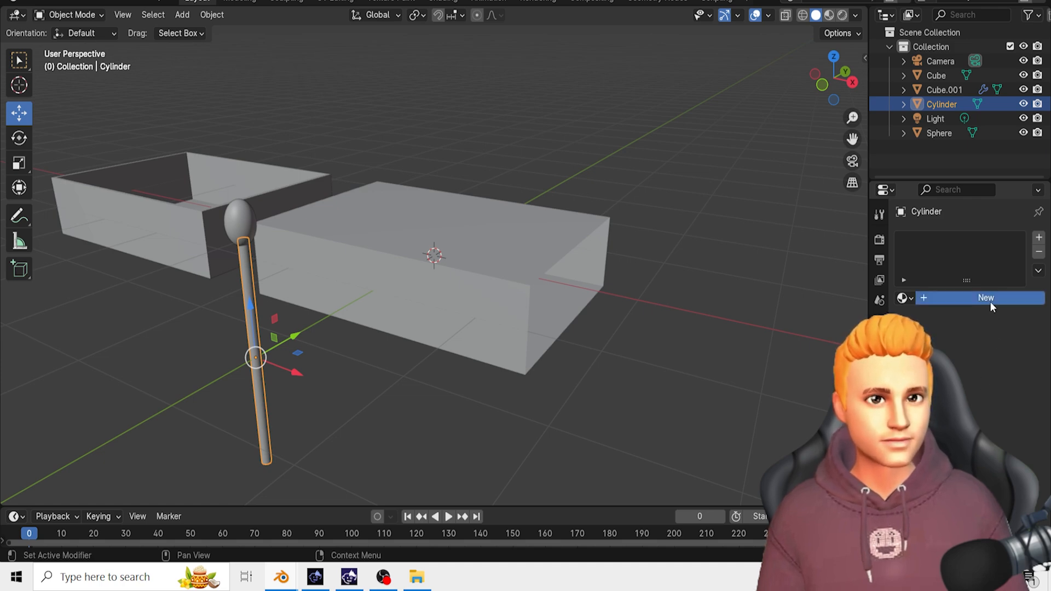
left_click(922, 298)
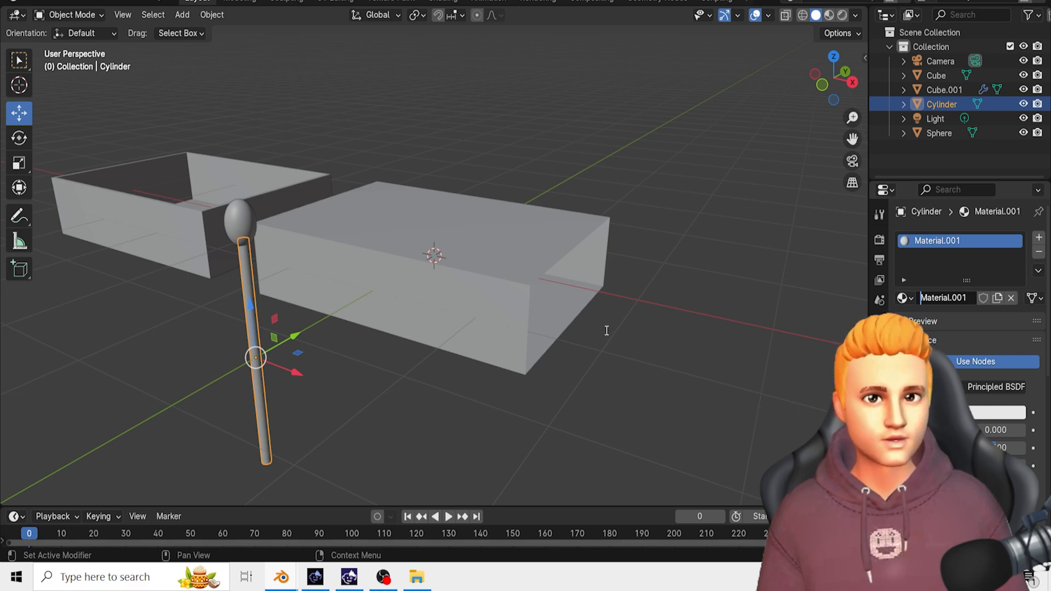
left_click(1008, 416)
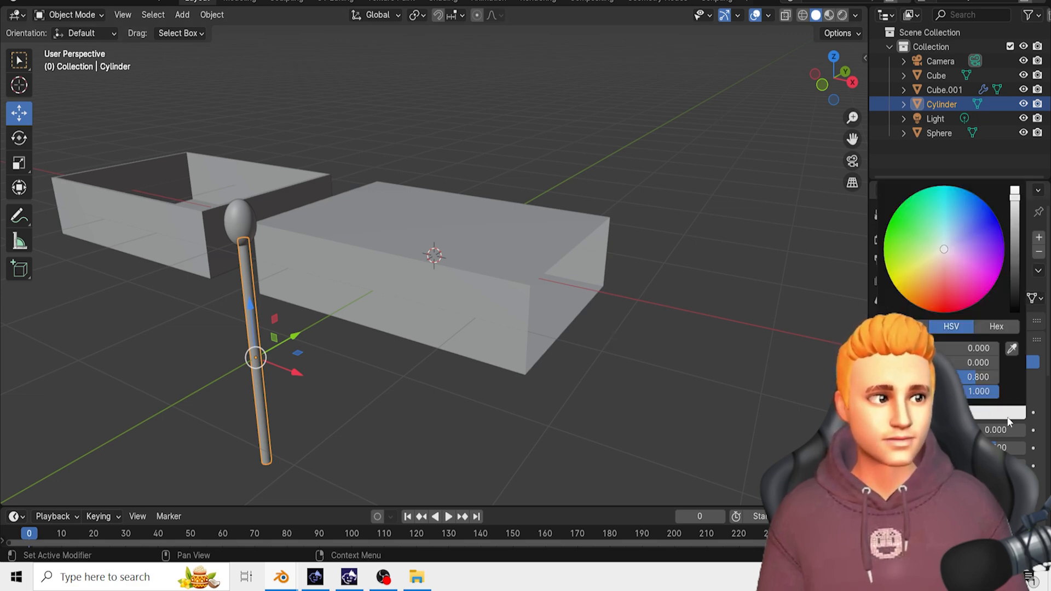
left_click_drag(954, 255, 906, 268)
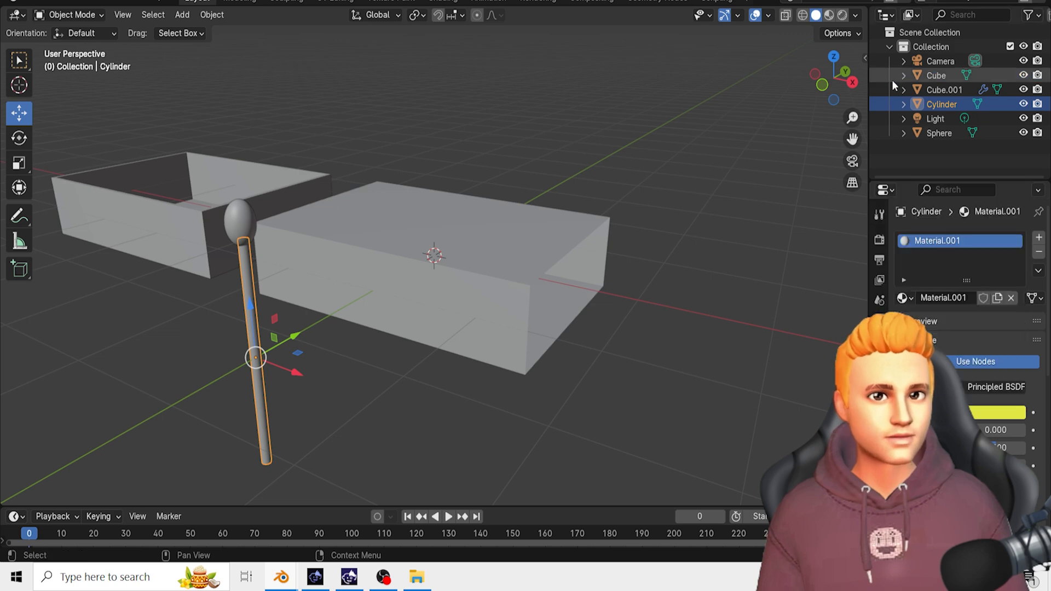
left_click(828, 15)
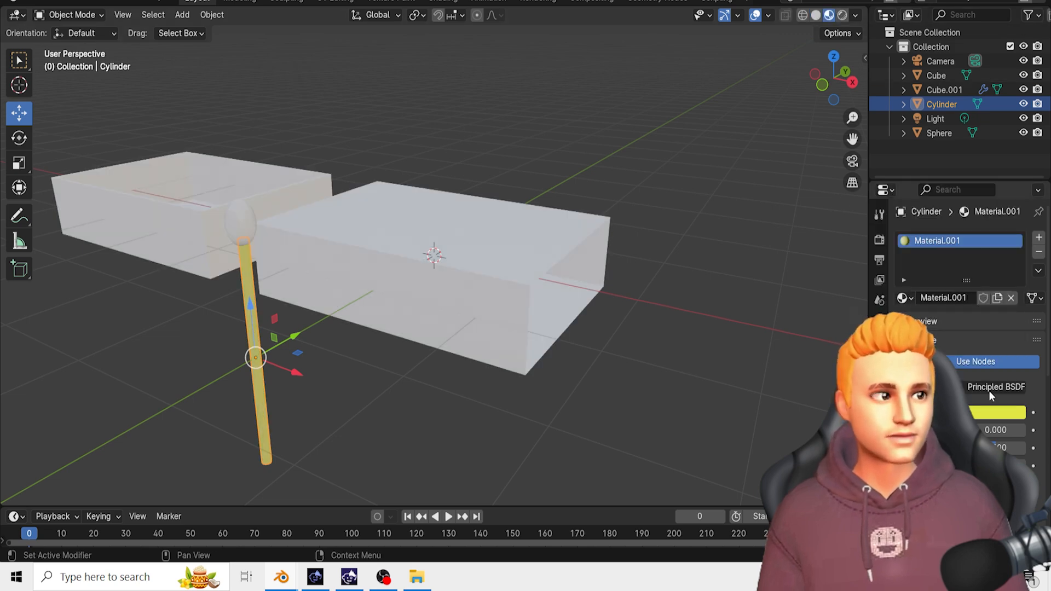
left_click(996, 412)
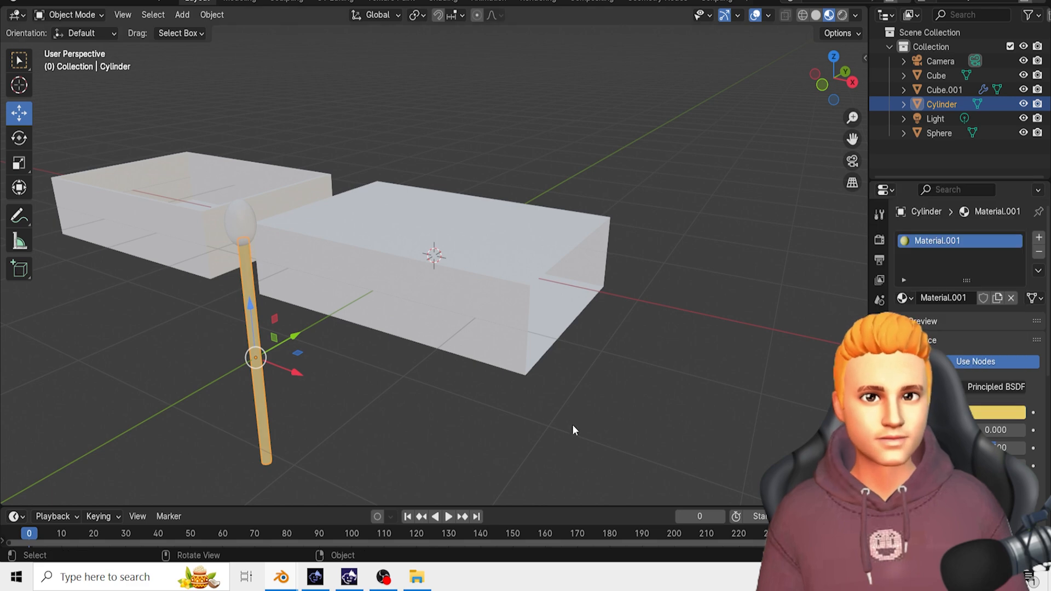
- Give the match head a new material with an orange base colour of hue 0.031, saturation 0.988 and value 0.800
middle_click_drag(572, 426, 340, 386)
left_click(201, 221)
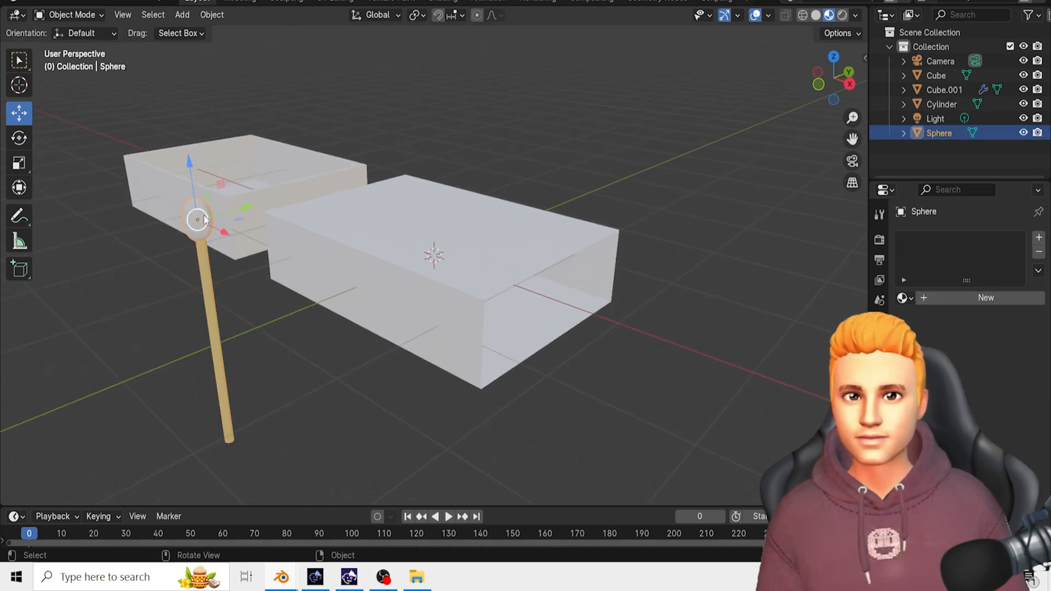
left_click(928, 298)
left_click(956, 302)
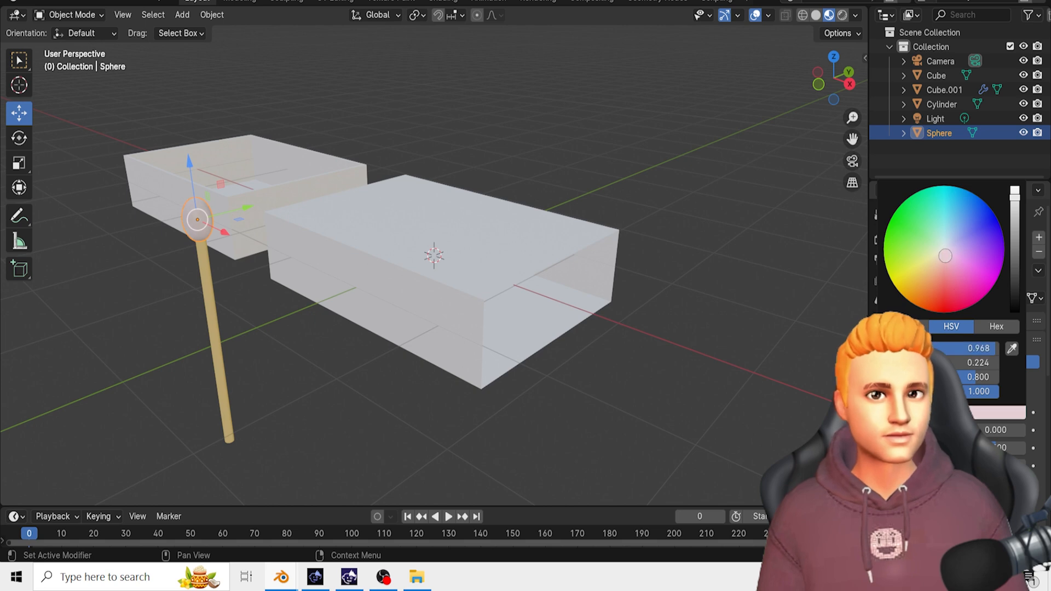
left_click_drag(946, 256, 922, 300)
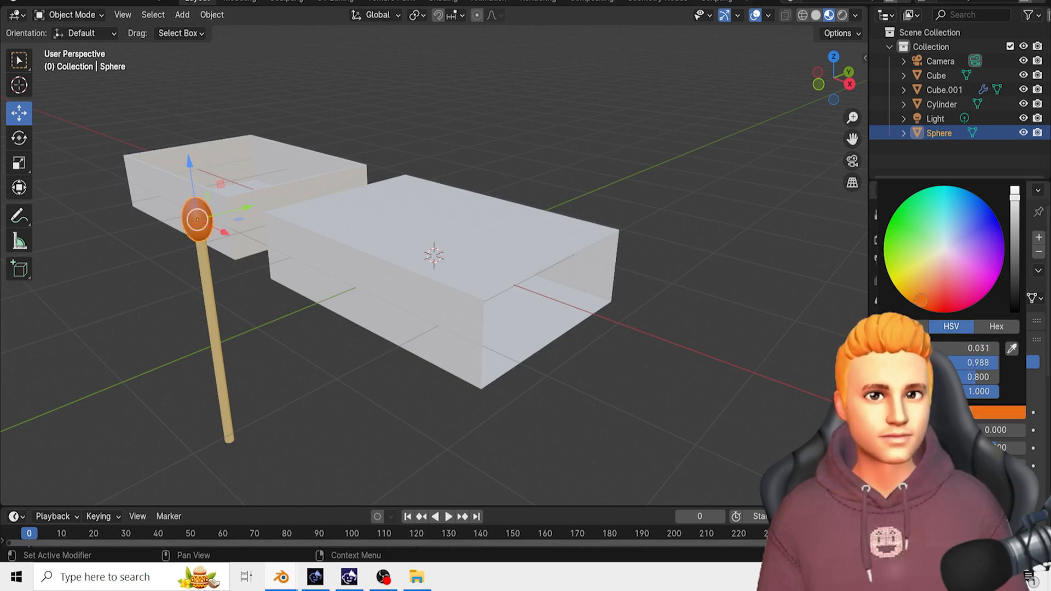
left_click(652, 359)
- Join the match head and the shaft into a single object with the shaft as the active object, and deselect it
middle_click_drag(662, 363, 641, 354)
left_click(184, 197)
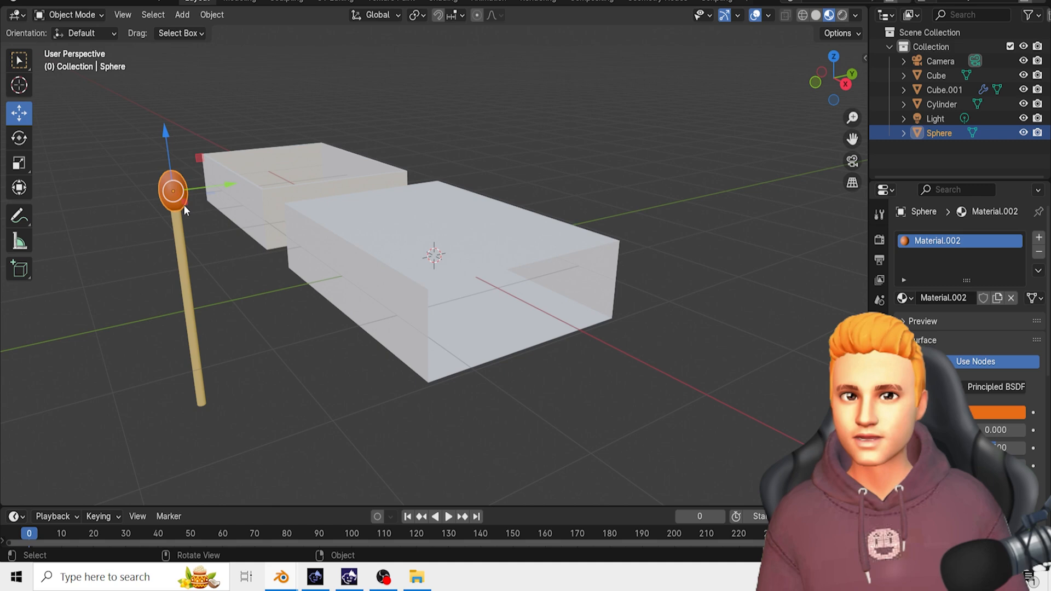
left_click(188, 293, "shift")
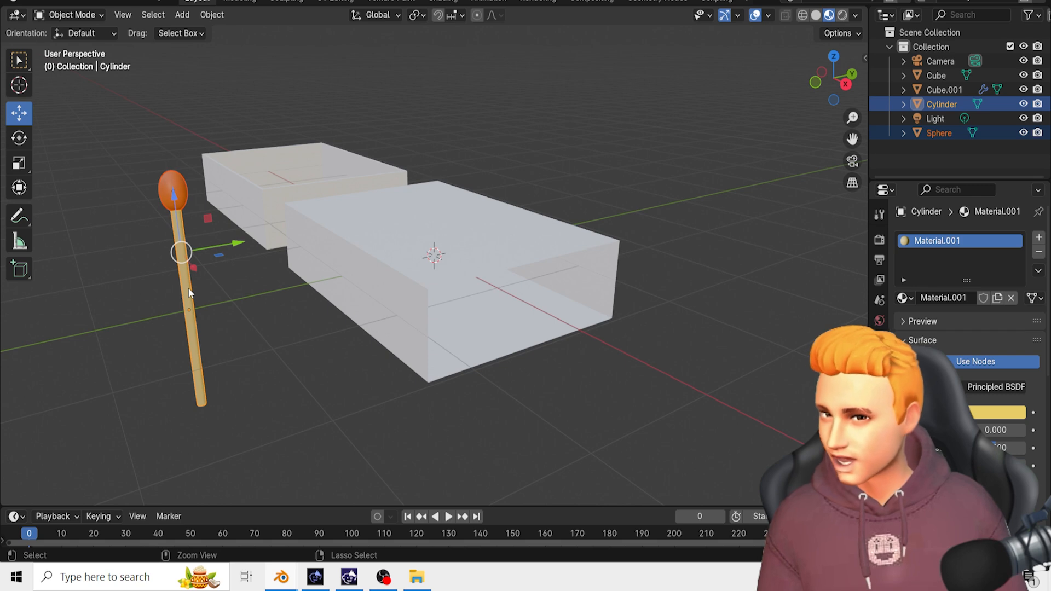
key("ctrl+j")
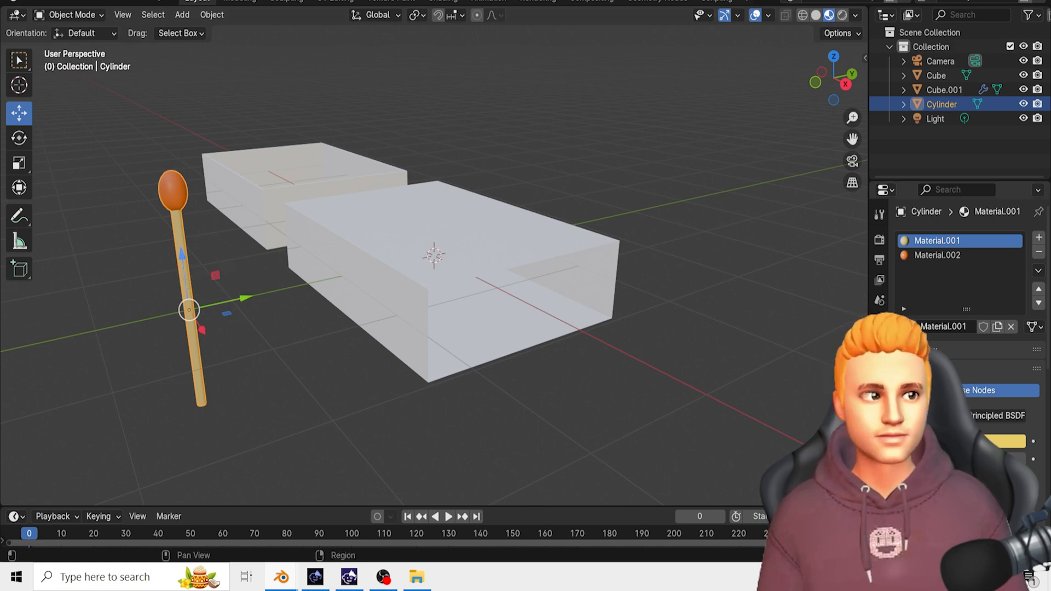
key("alt+a")
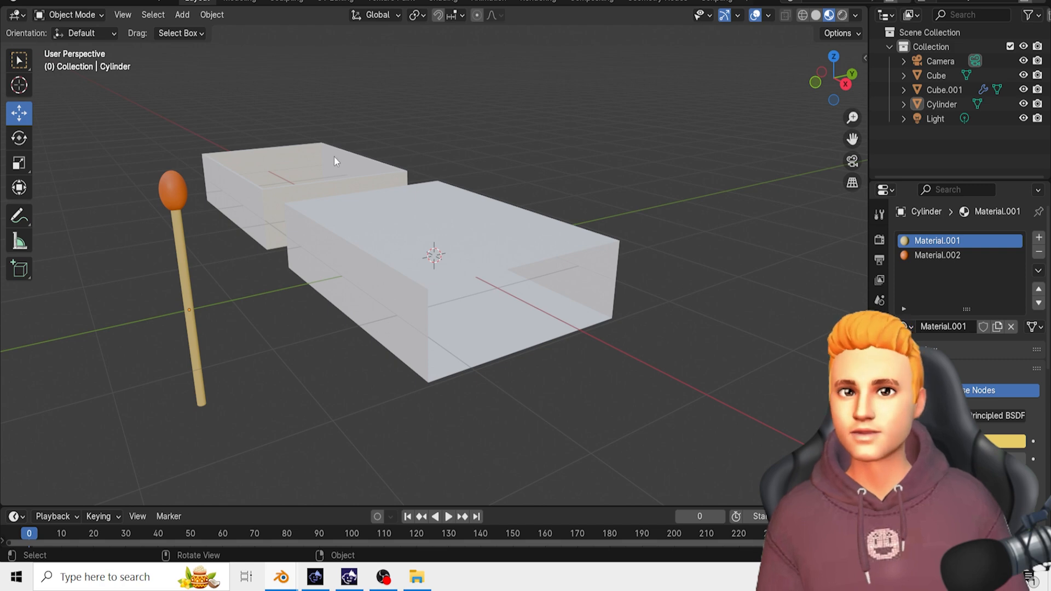
- Examine the shaft and head faces of the joined matchstick in Edit Mode, and return to Object Mode
left_click(62, 15)
left_click(66, 45)
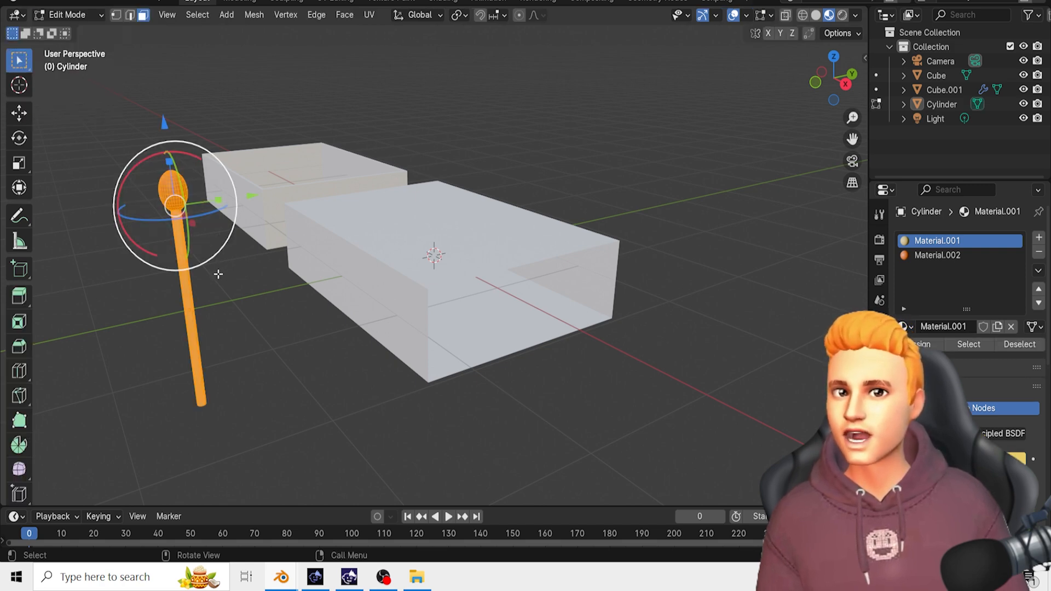
key("alt+a")
left_click(186, 301)
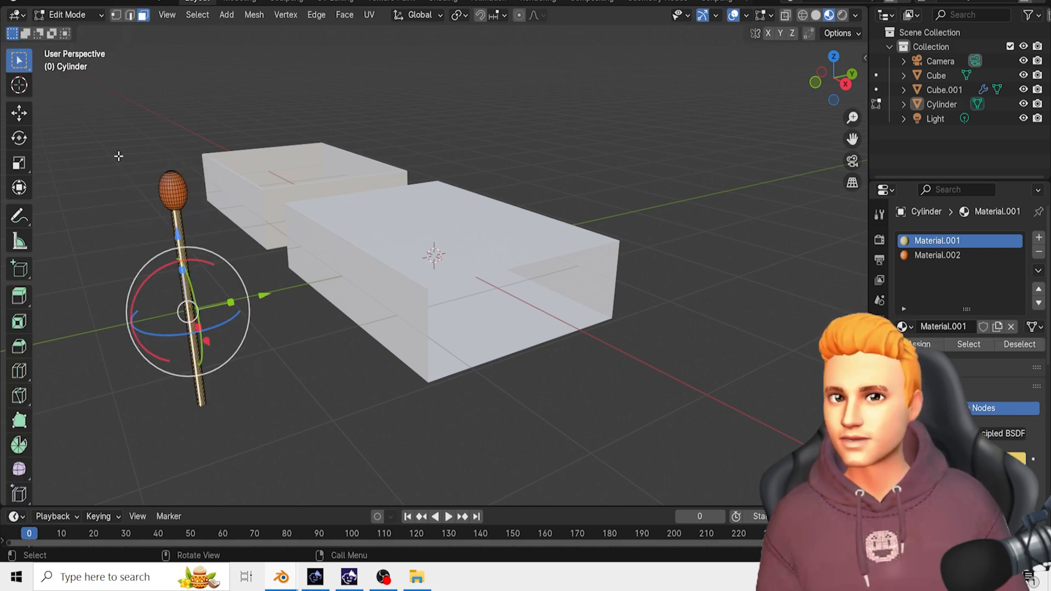
left_click(68, 15)
key("a")
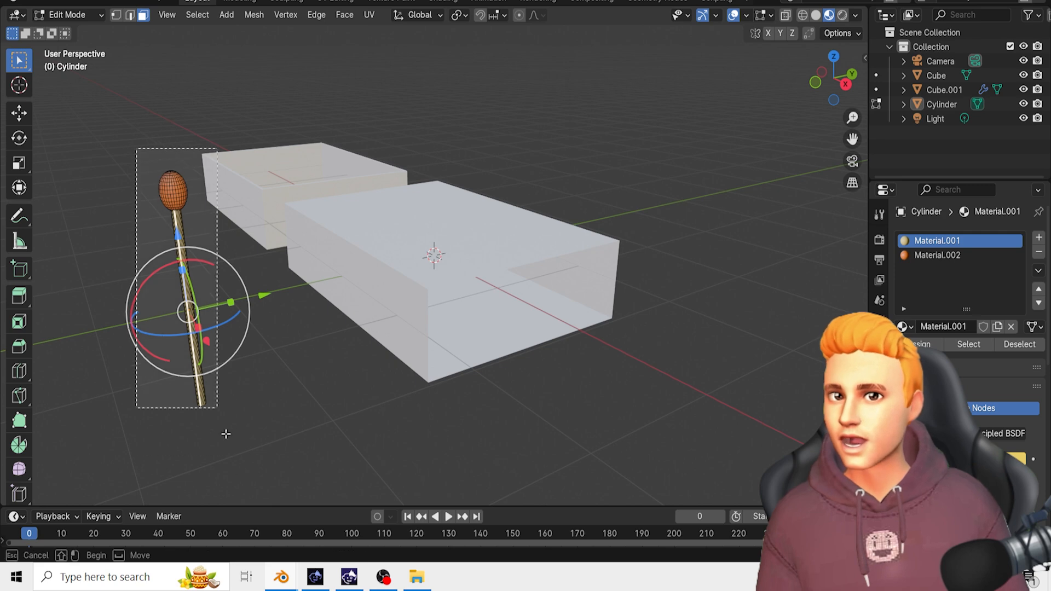
key("alt+a")
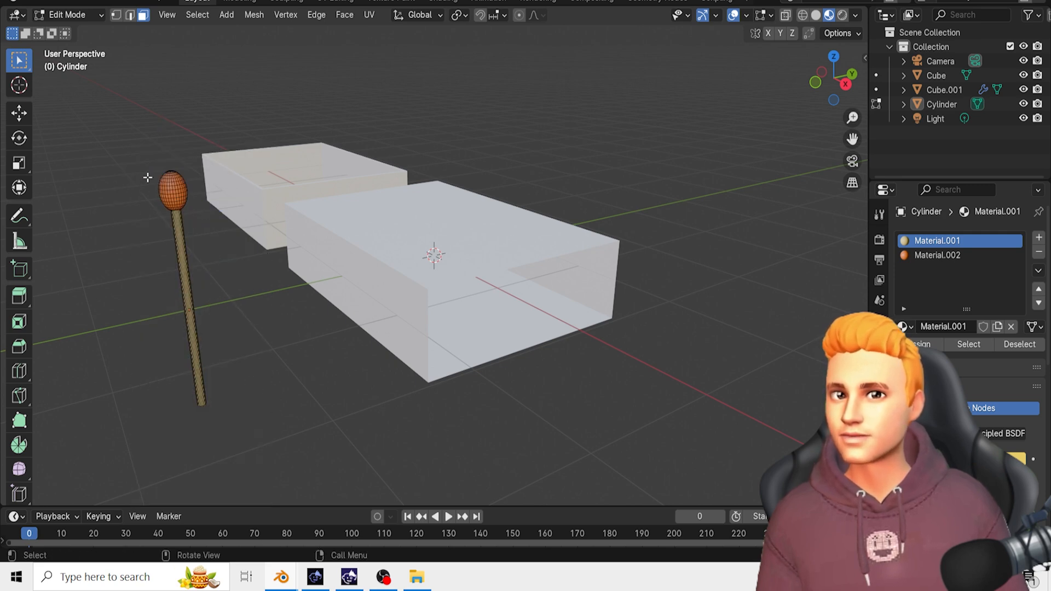
left_click_drag(132, 145, 187, 176)
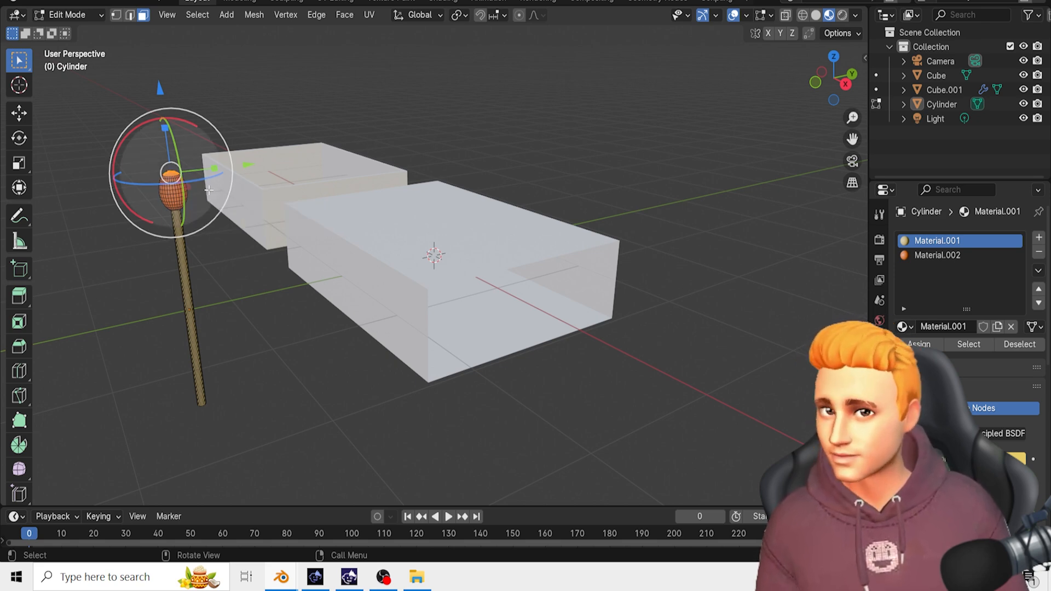
left_click(130, 269)
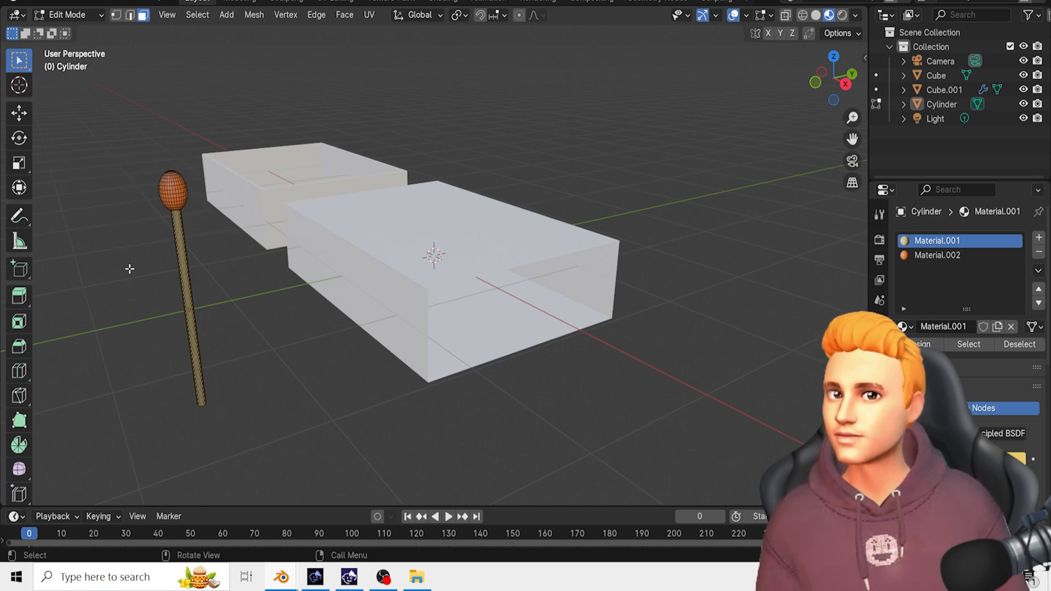
left_click(164, 194)
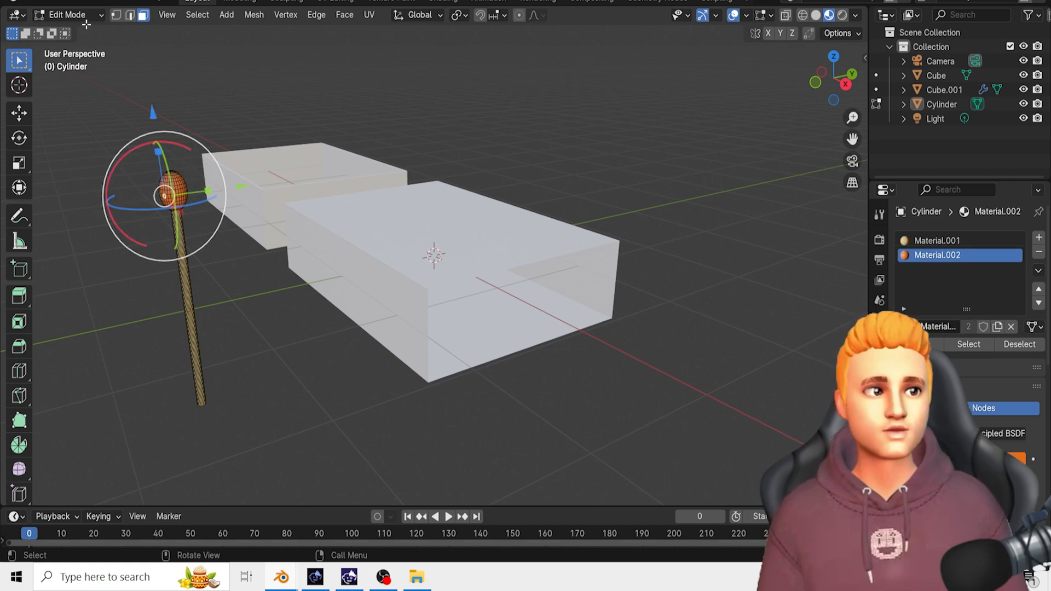
left_click(269, 360)
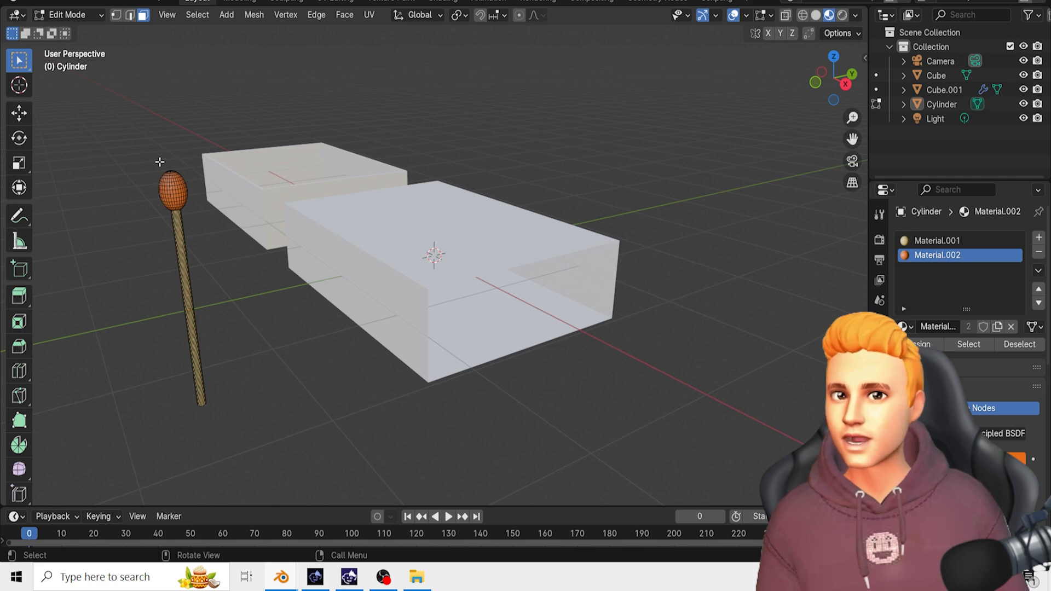
left_click(68, 15)
left_click(84, 32)
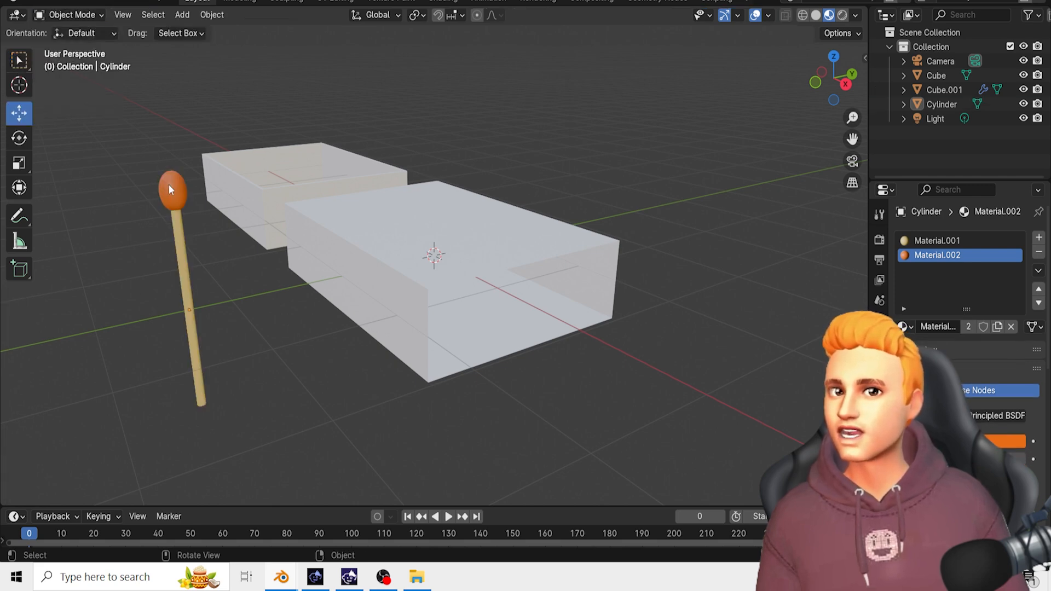
- In the back orthographic view, rotate the matchstick by about 90° so it lies horizontally with its head towards +X
left_click(170, 190)
key("space")
key("space")
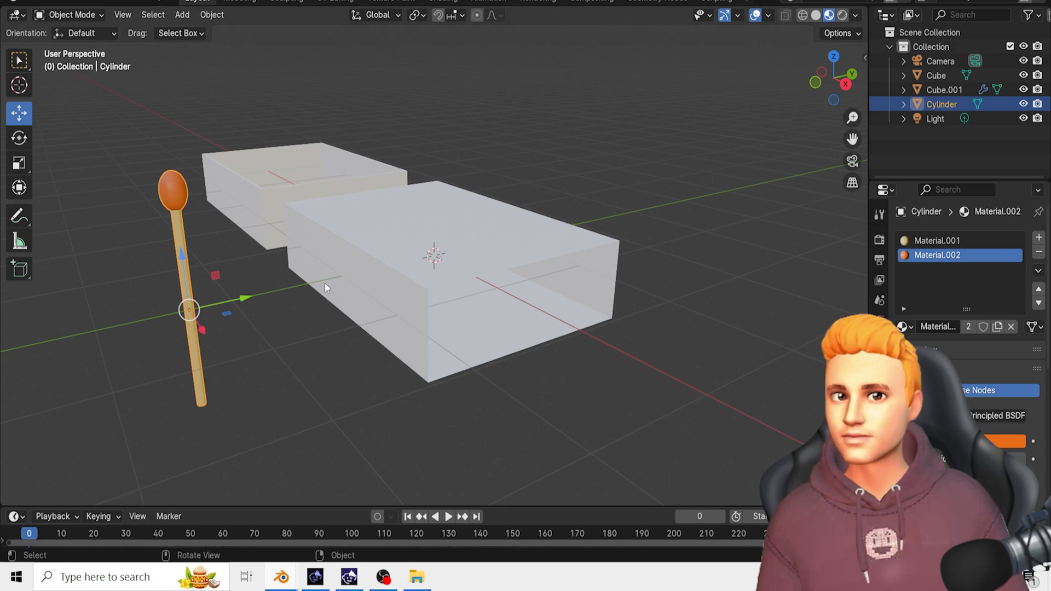
scroll(325, 283, "down", 2)
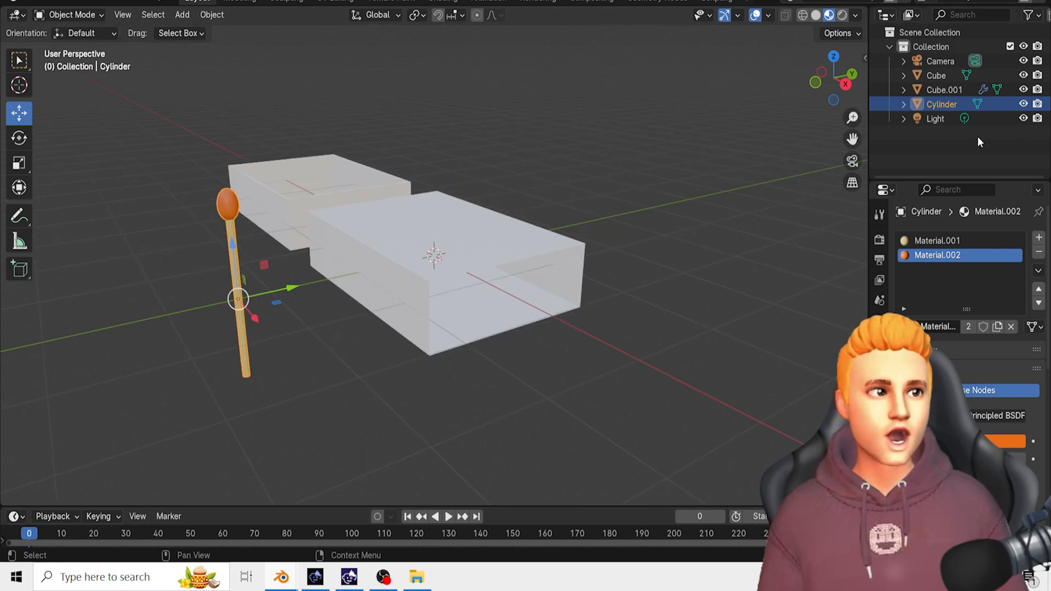
left_click(846, 84)
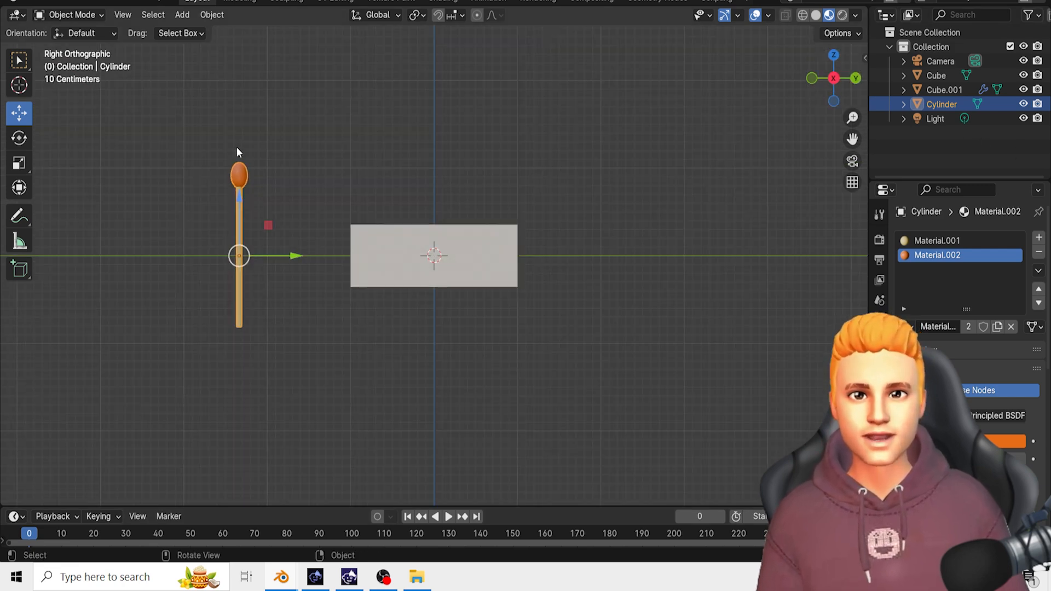
left_click(855, 79)
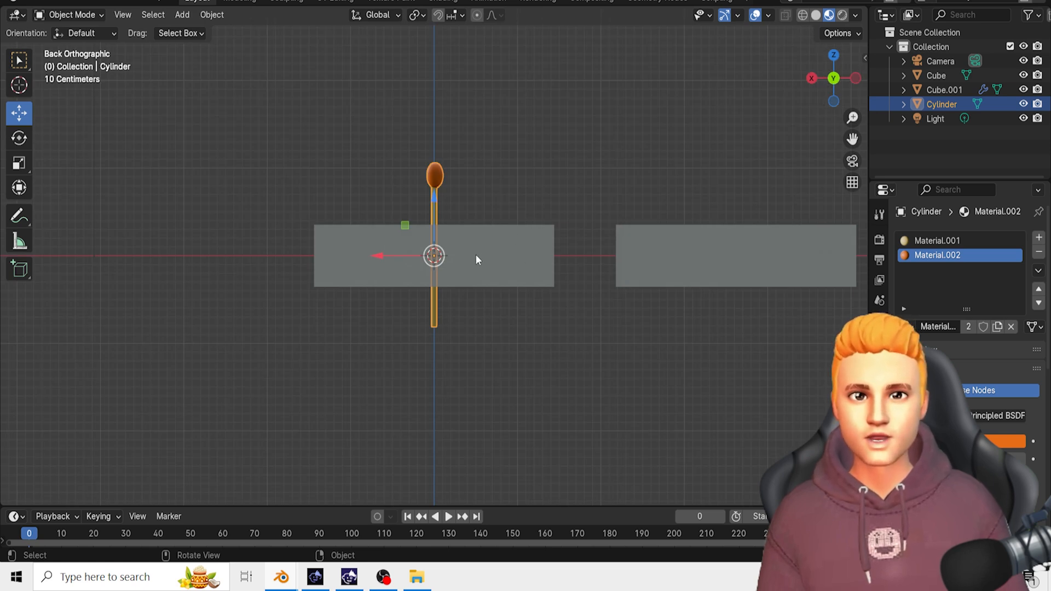
left_click(19, 137)
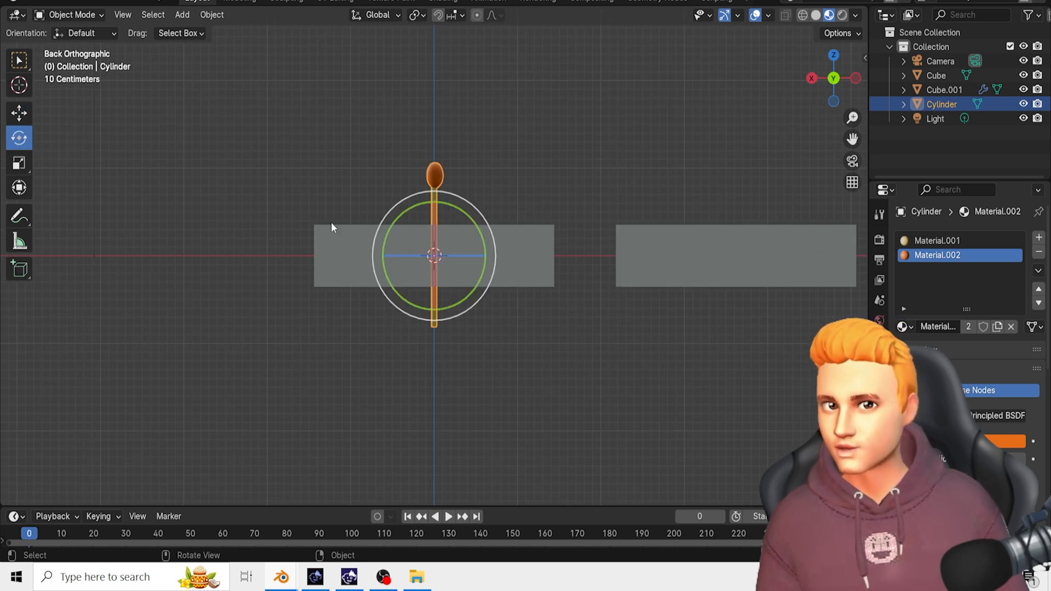
left_click_drag(499, 237, 405, 186)
left_click(567, 341)
- Switch to wireframe shading and fine-tune the matchstick's rotation until it is level with the X axis
scroll(529, 313, "down", 3)
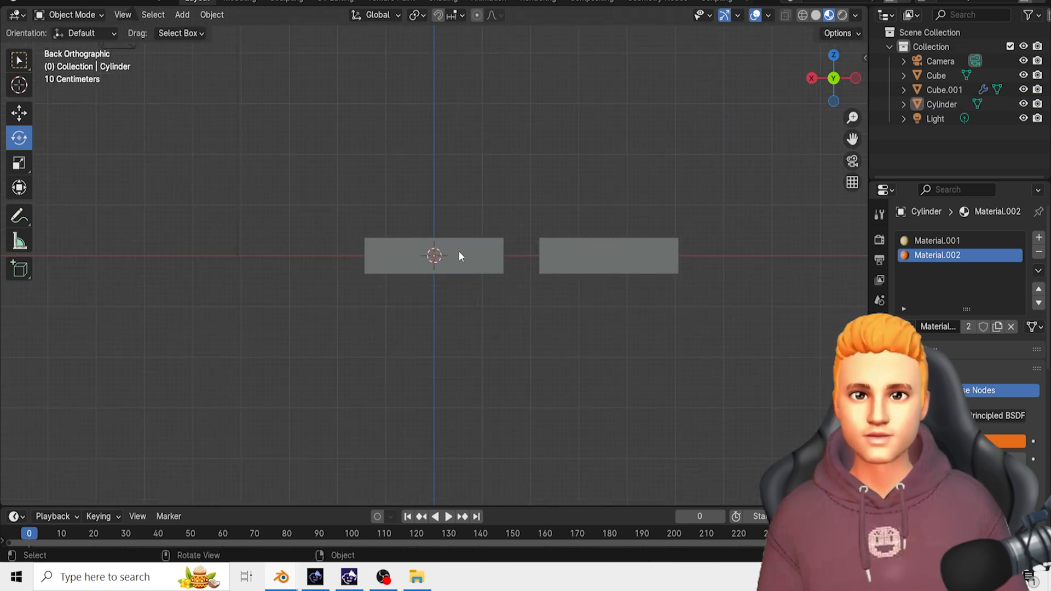
key("z")
key("Escape")
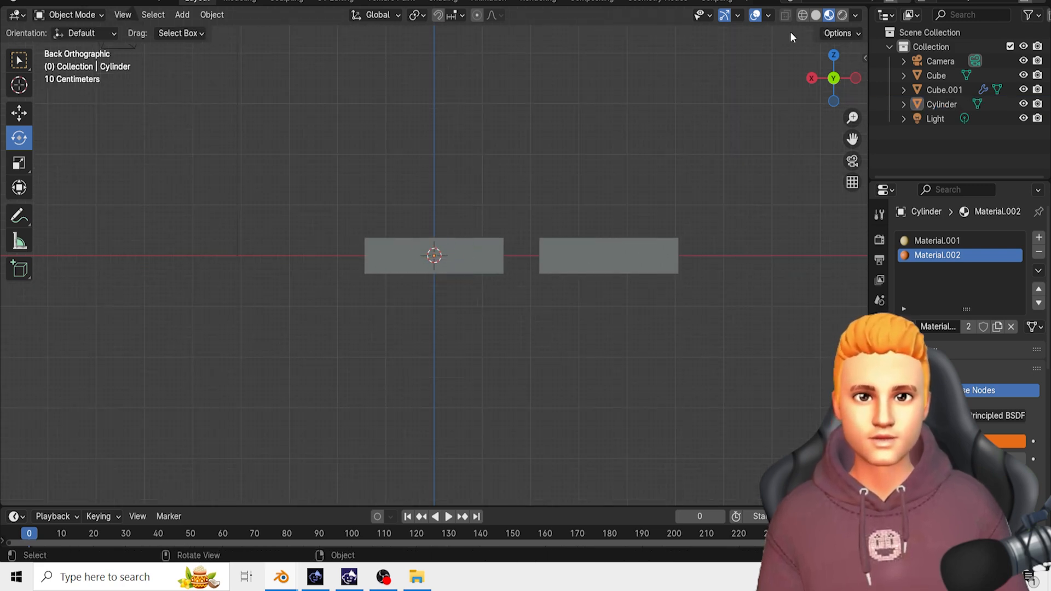
left_click(799, 16)
left_click(474, 255)
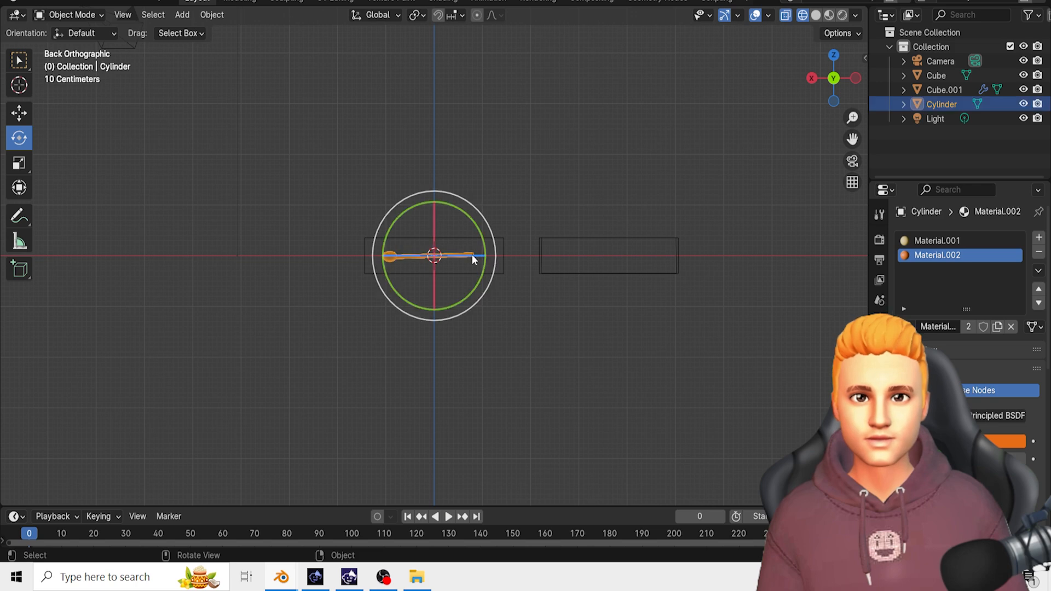
left_click_drag(487, 236, 493, 234)
left_click(574, 274)
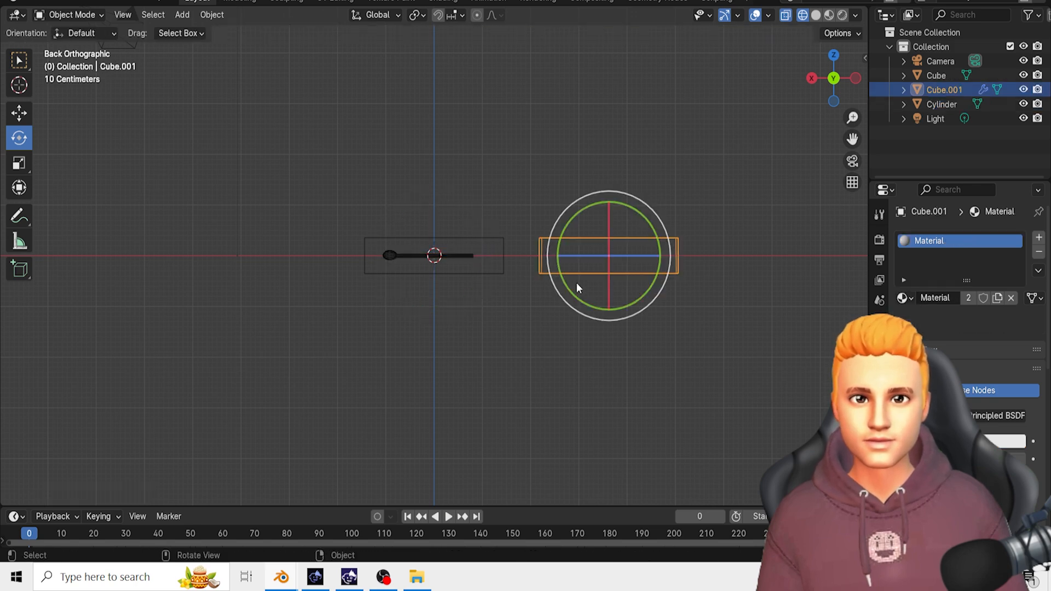
middle_click_drag(575, 282, 553, 432)
left_click(432, 158)
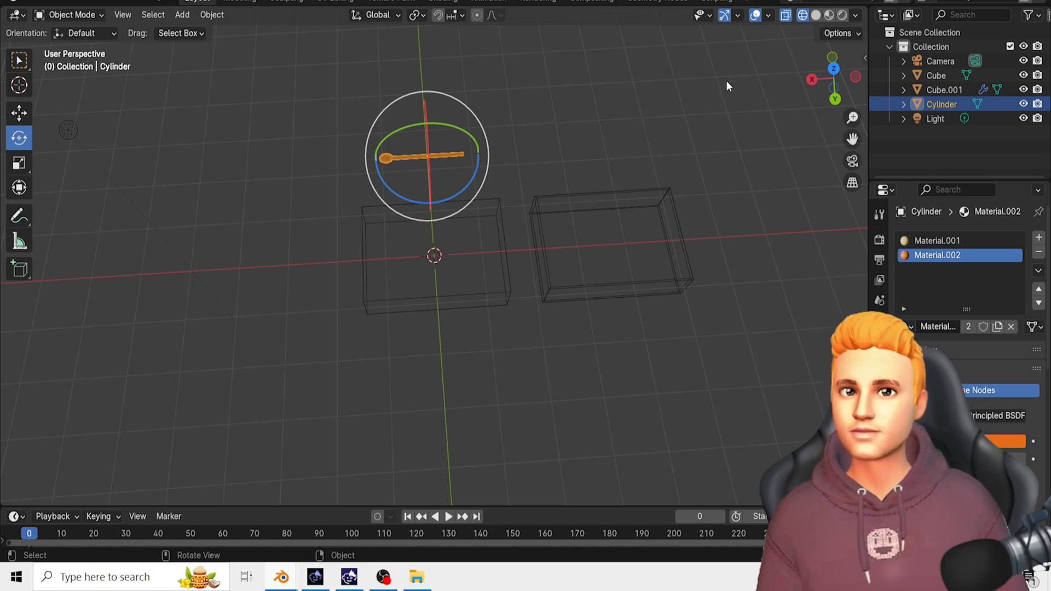
left_click(739, 15)
left_click(477, 150)
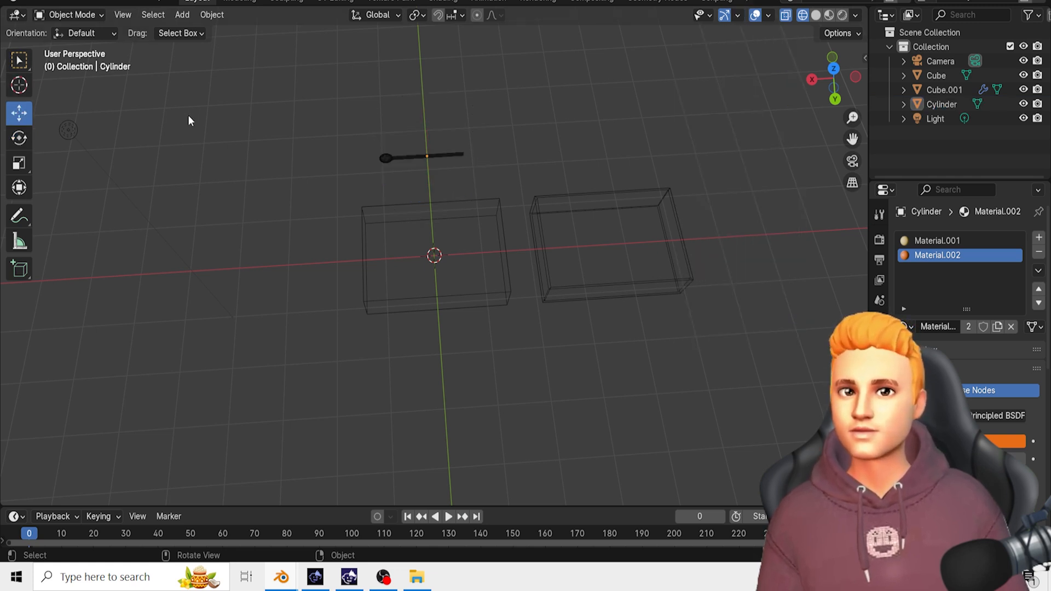
left_click(70, 14)
left_click(73, 45)
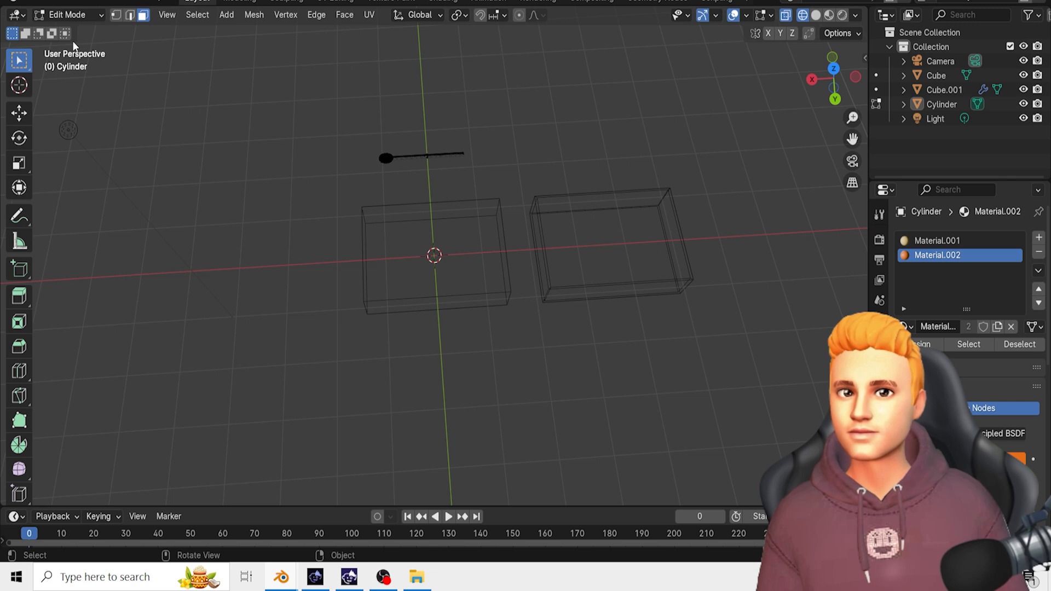
left_click(19, 113)
left_click(446, 161)
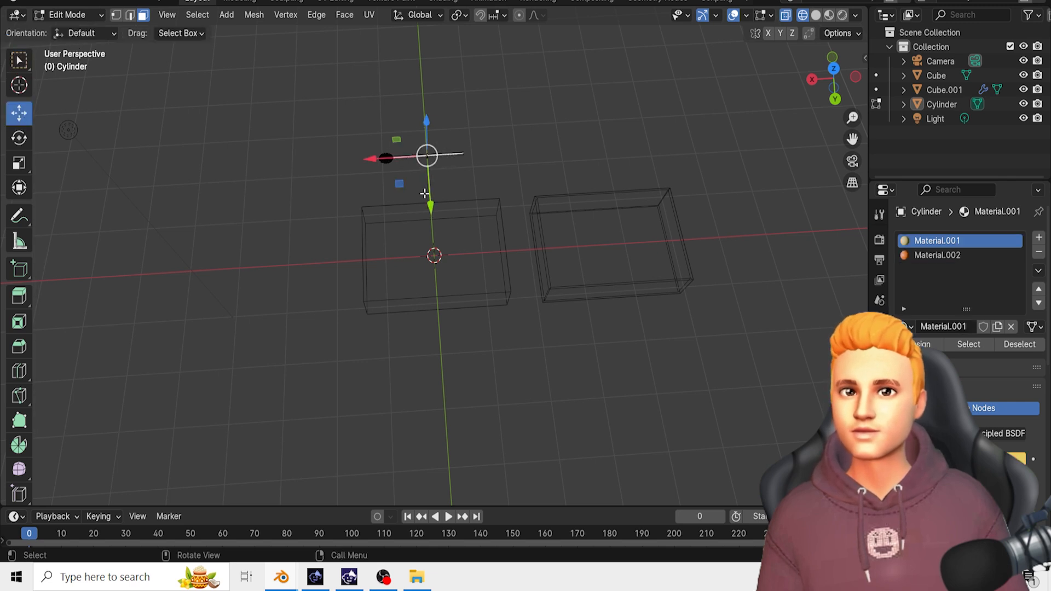
left_click_drag(425, 193, 451, 271)
left_click(499, 162)
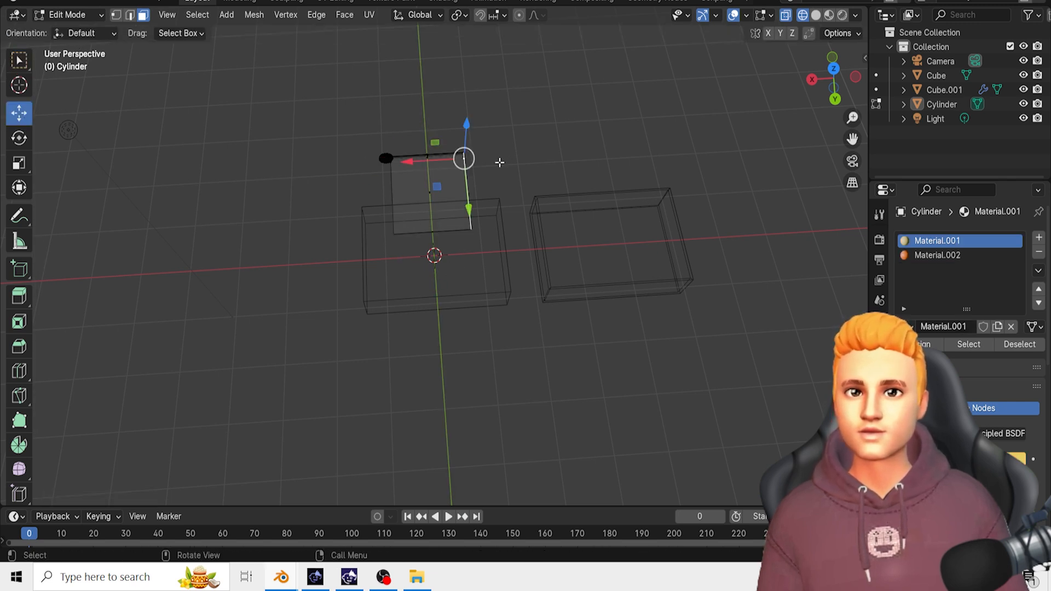
key("ctrl+z")
key("ctrl+z")
left_click(91, 17)
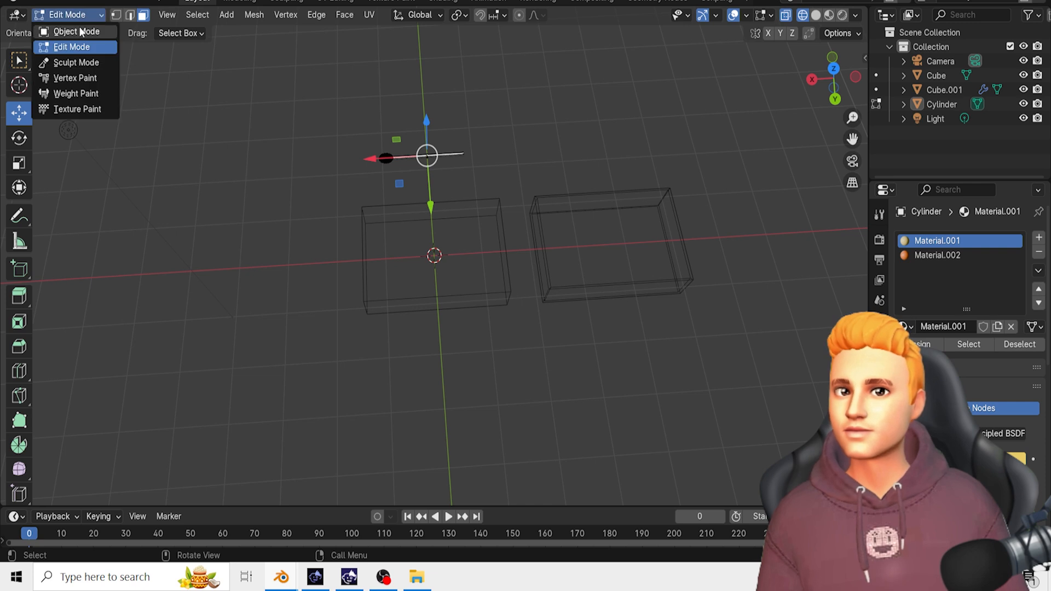
left_click(82, 31)
- Move the matchstick into the open tray beside its long inner wall on the -Y side, using solid shading to check
left_click(429, 159)
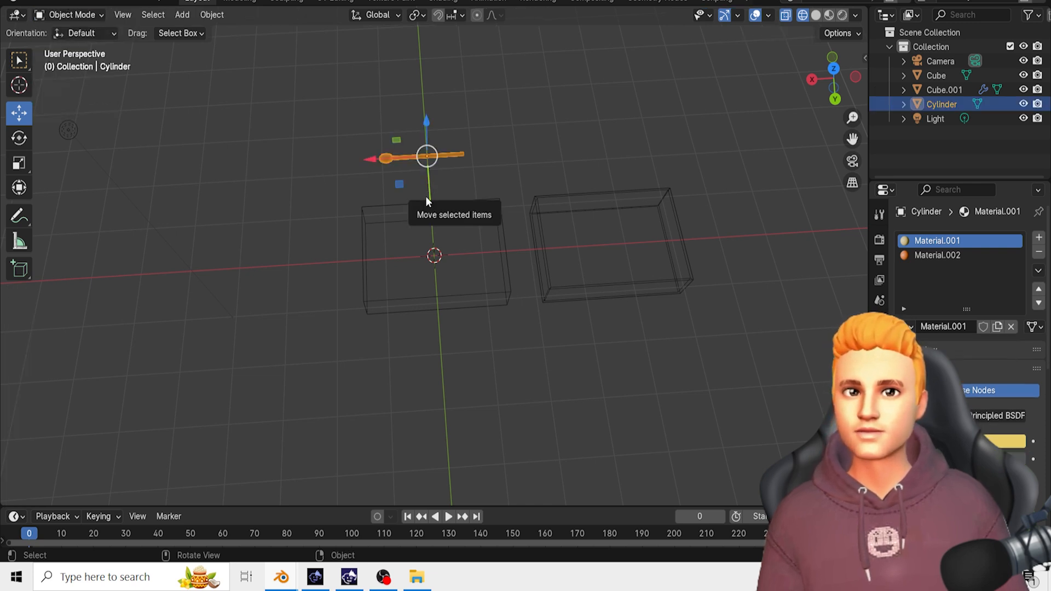
left_click_drag(432, 204, 447, 279)
left_click_drag(383, 234, 569, 278)
middle_click_drag(550, 350, 601, 390)
left_click_drag(576, 171, 565, 156)
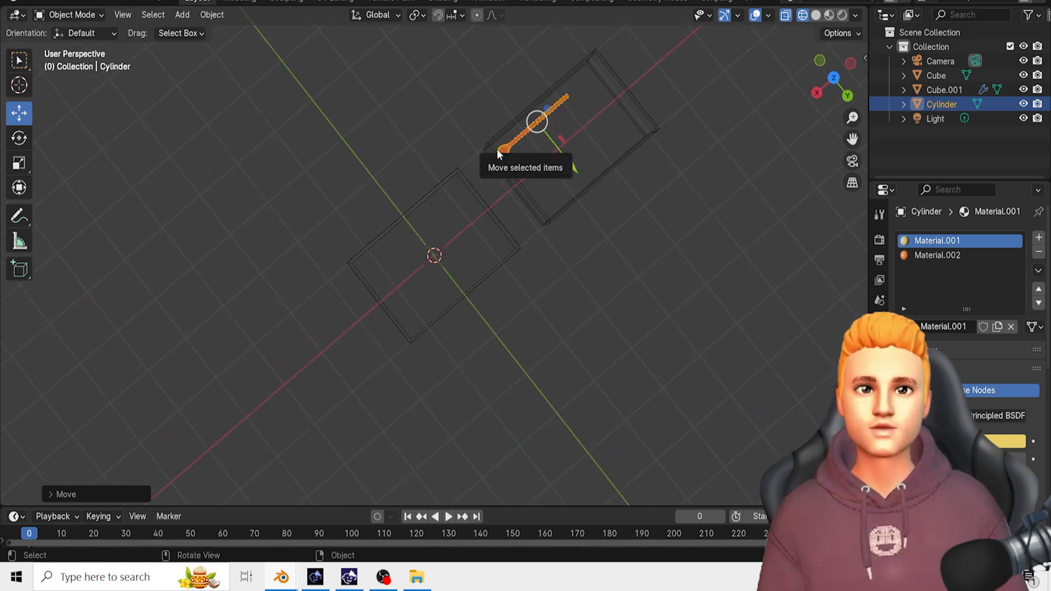
left_click_drag(496, 154, 506, 145)
left_click(816, 14)
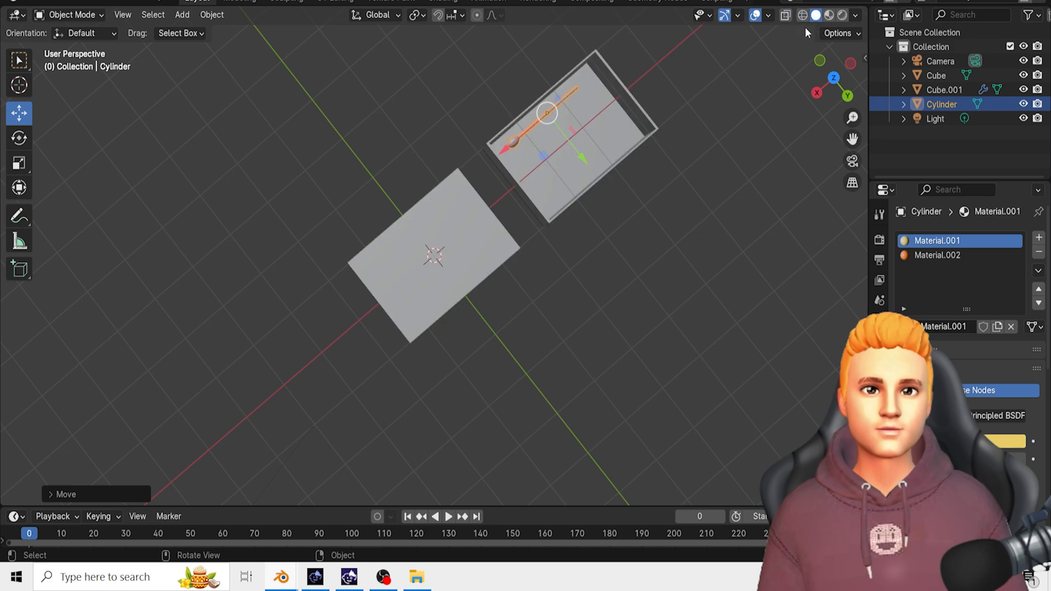
left_click_drag(570, 146, 571, 145)
left_click(720, 224)
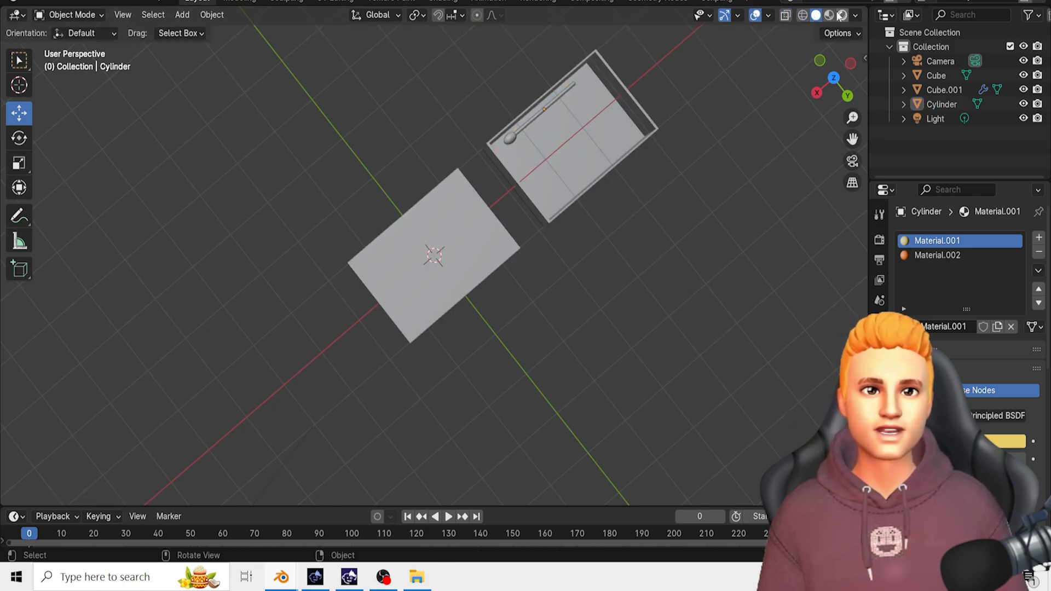
- Compare the scene in material preview, rendered and solid shading, and leave the viewport in Material Preview
left_click(831, 18)
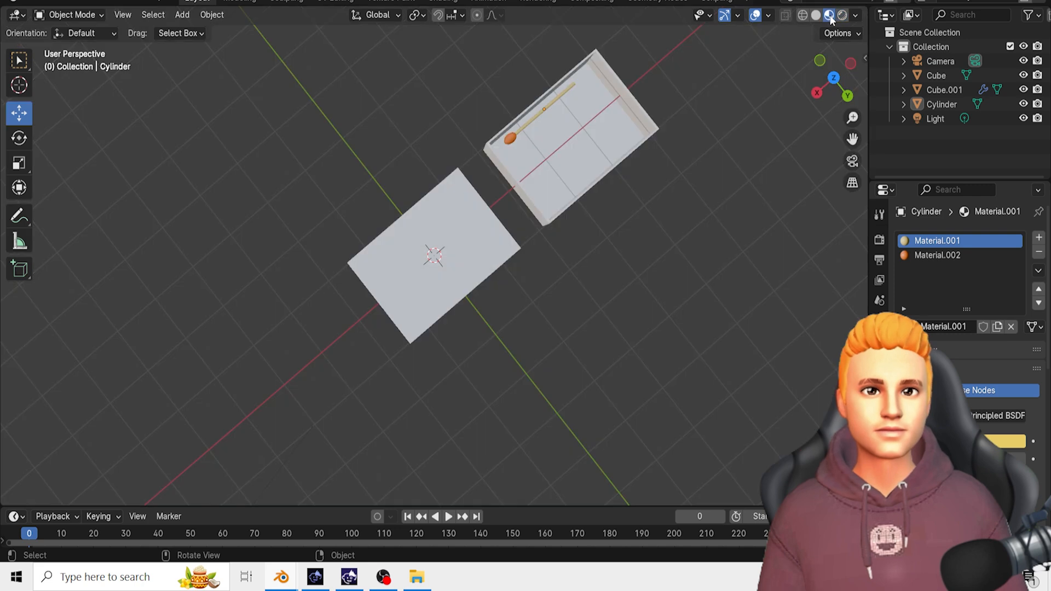
left_click(841, 16)
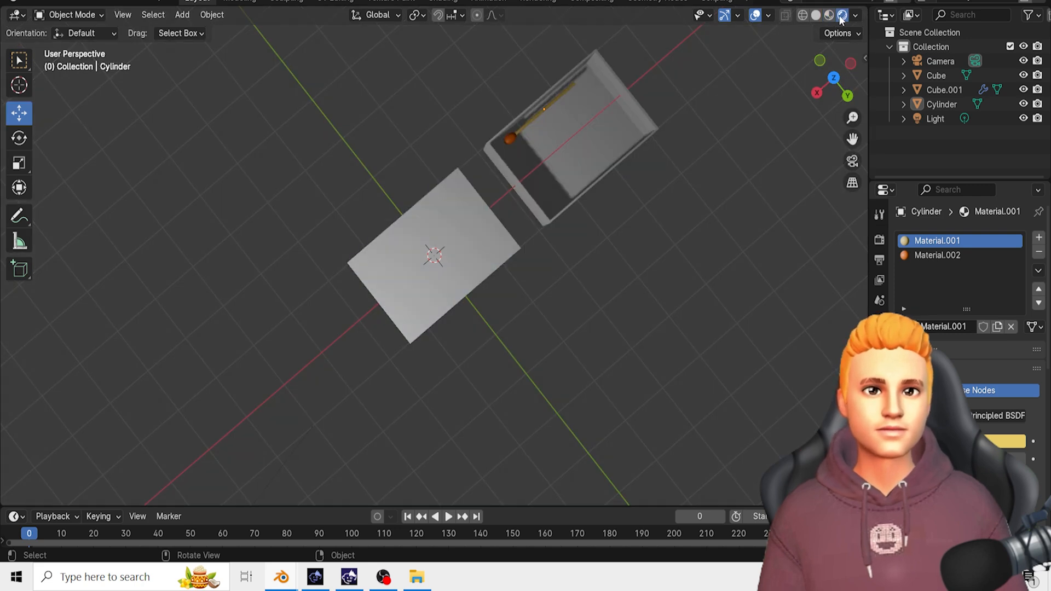
left_click(816, 16)
middle_click_drag(616, 237, 548, 190)
left_click(829, 14)
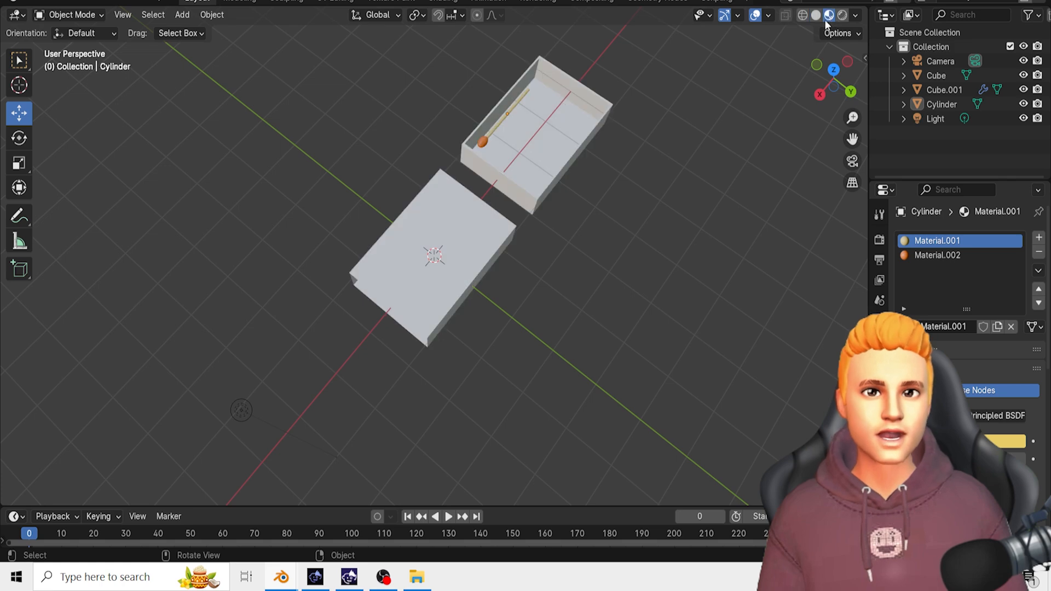
- Add an Array modifier to the matchstick
left_click(488, 139)
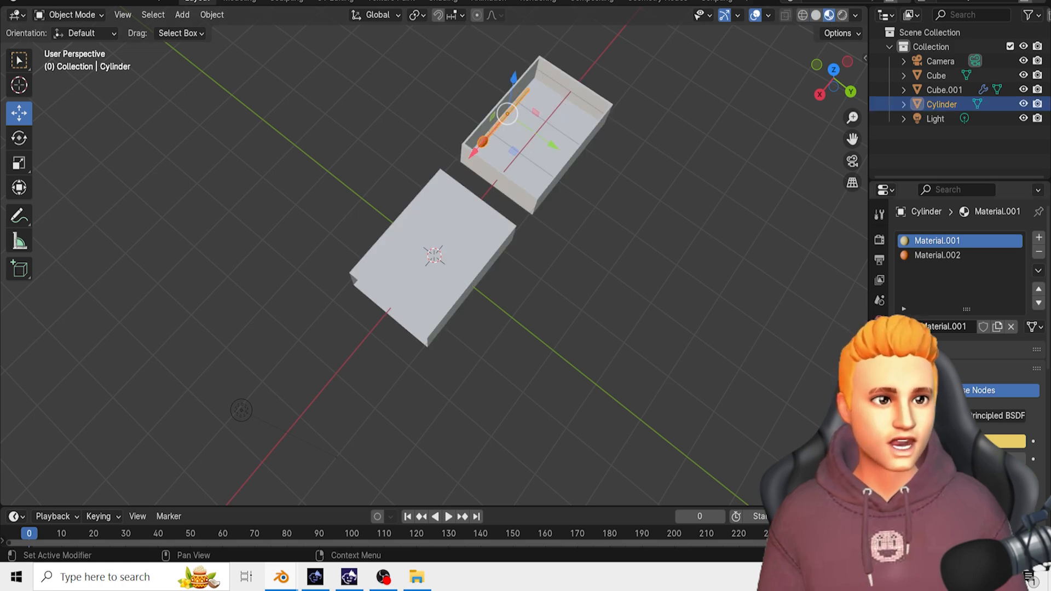
left_click(879, 389)
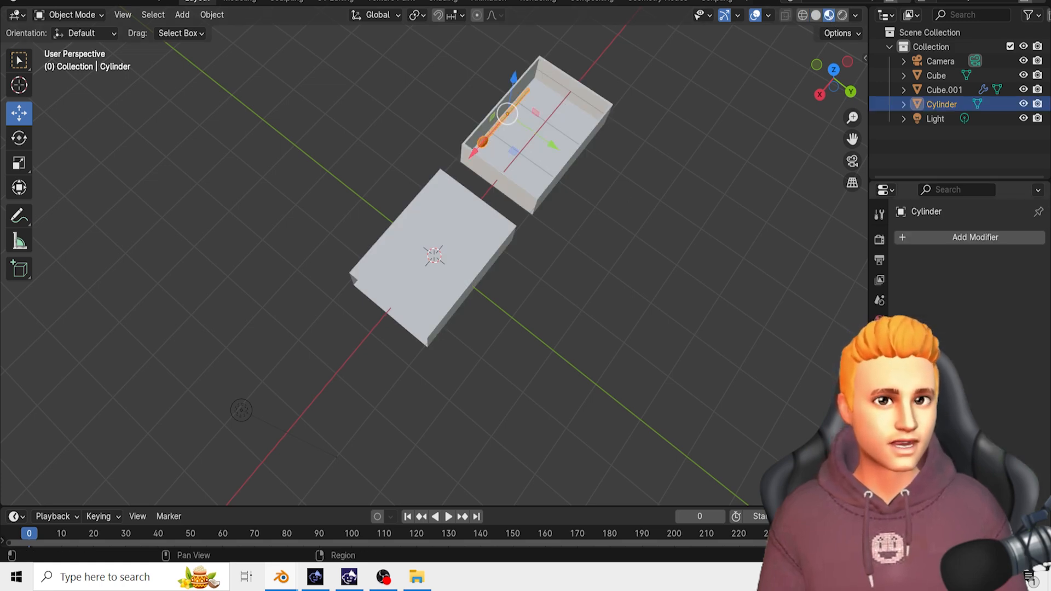
left_click(919, 239)
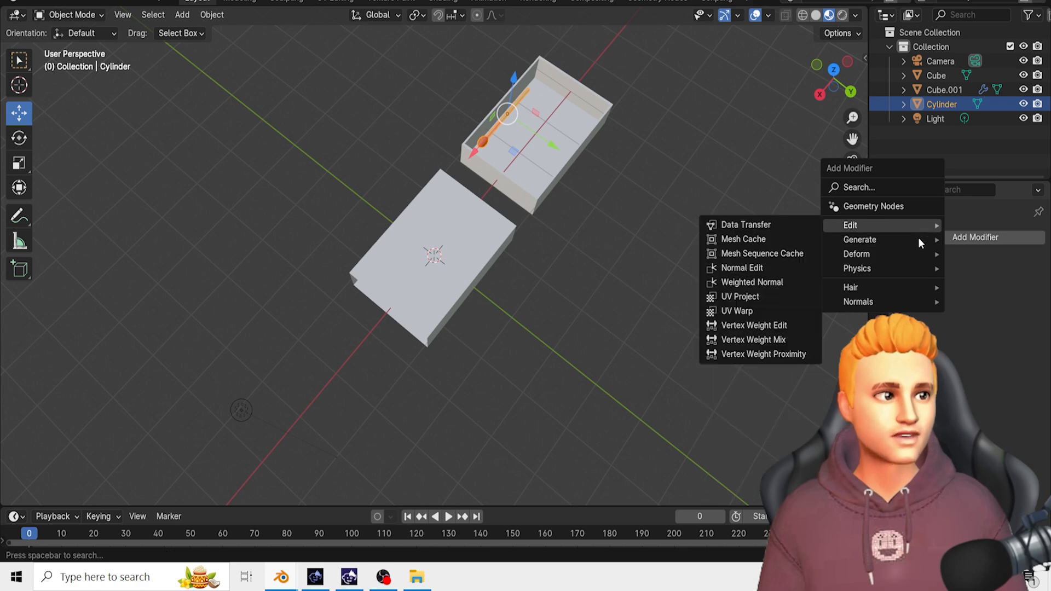
mouse_move(917, 241)
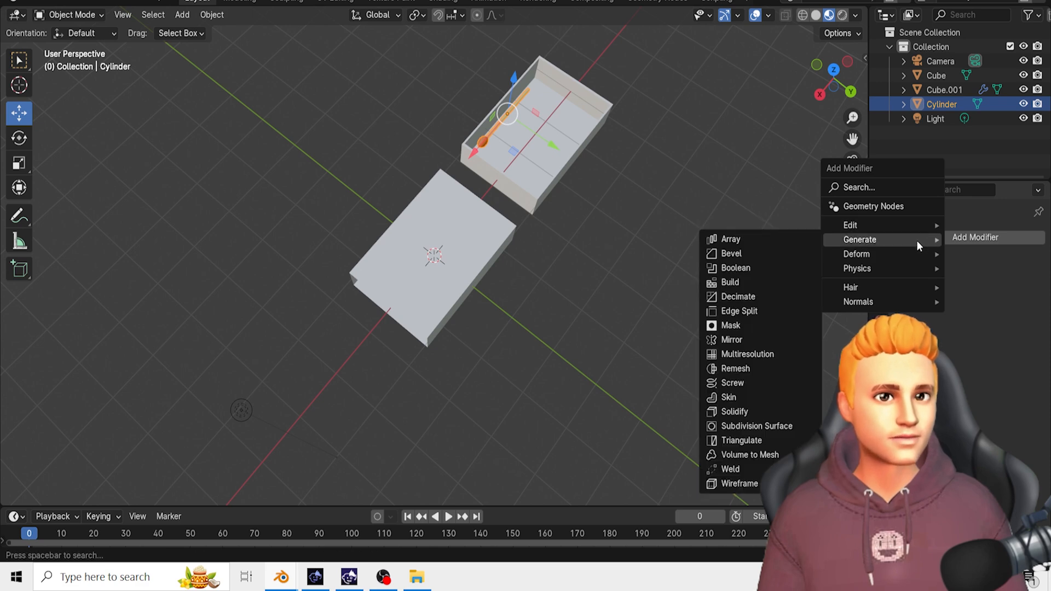
left_click(764, 236)
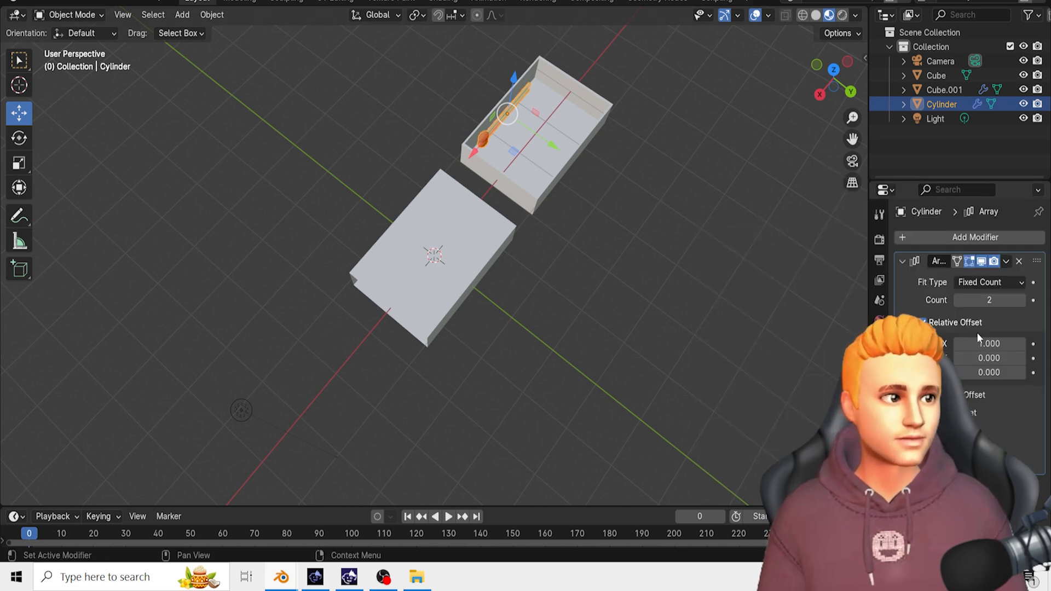
- Set the array's relative offset factors to 1 in Y and 0 in X
left_click(959, 358)
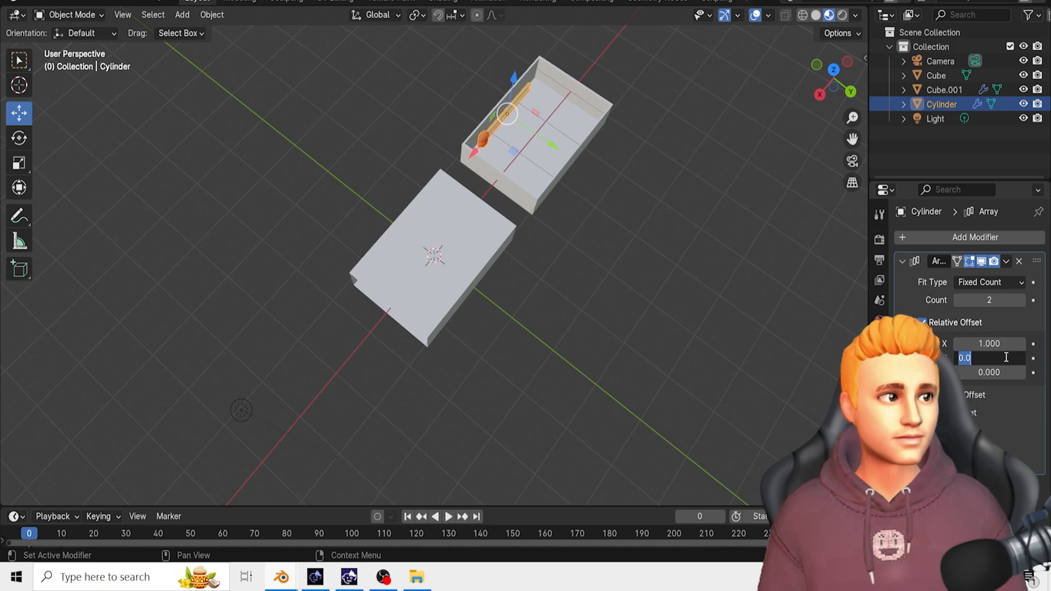
key("Return")
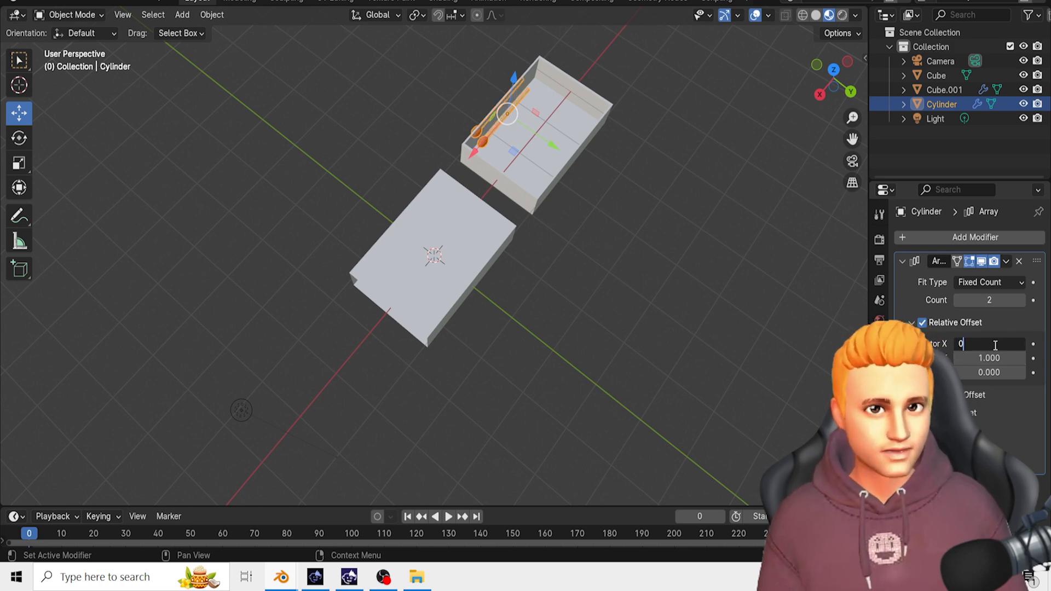
left_click(995, 345)
type("0")
key("Return")
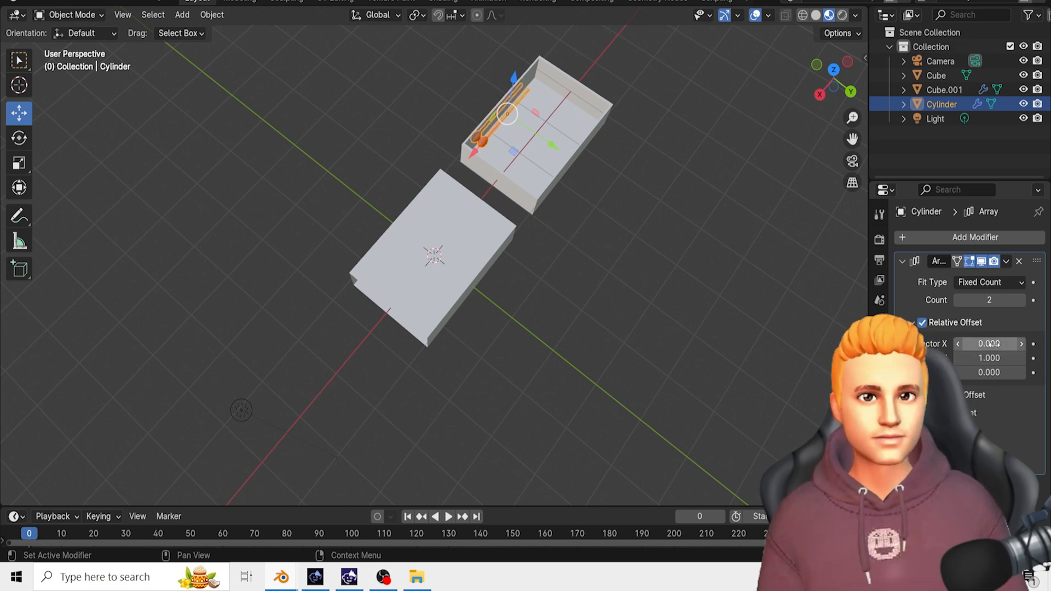
- Raise the matchstick array's count to 13
left_click(1022, 300)
left_click(1022, 301)
left_click(1021, 301)
left_click(1021, 301)
left_click(1021, 301)
left_click(1022, 300)
left_click(1021, 300)
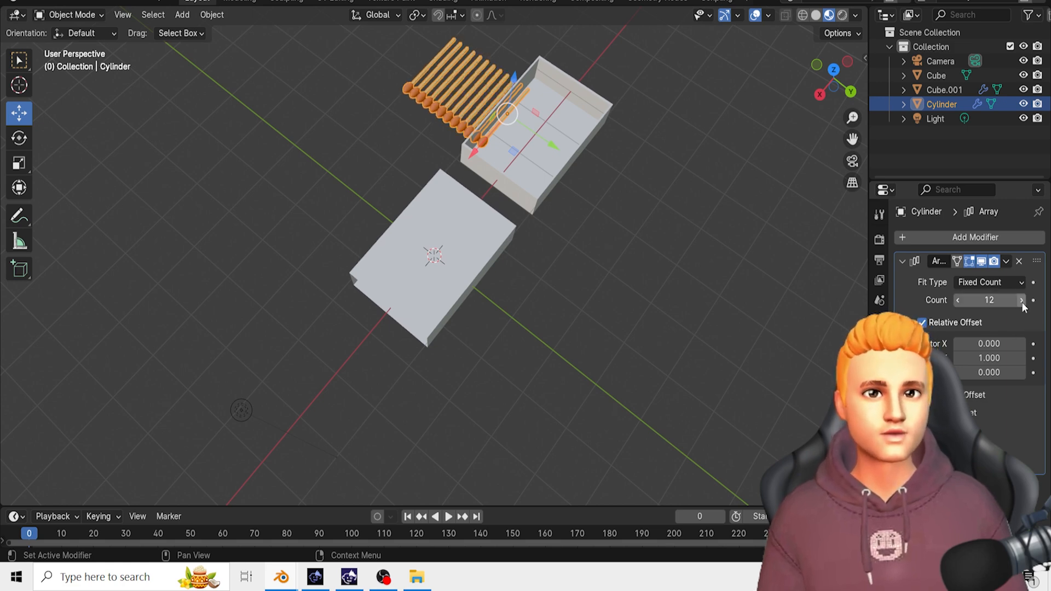
left_click(1021, 300)
left_click_drag(367, 64, 494, 143)
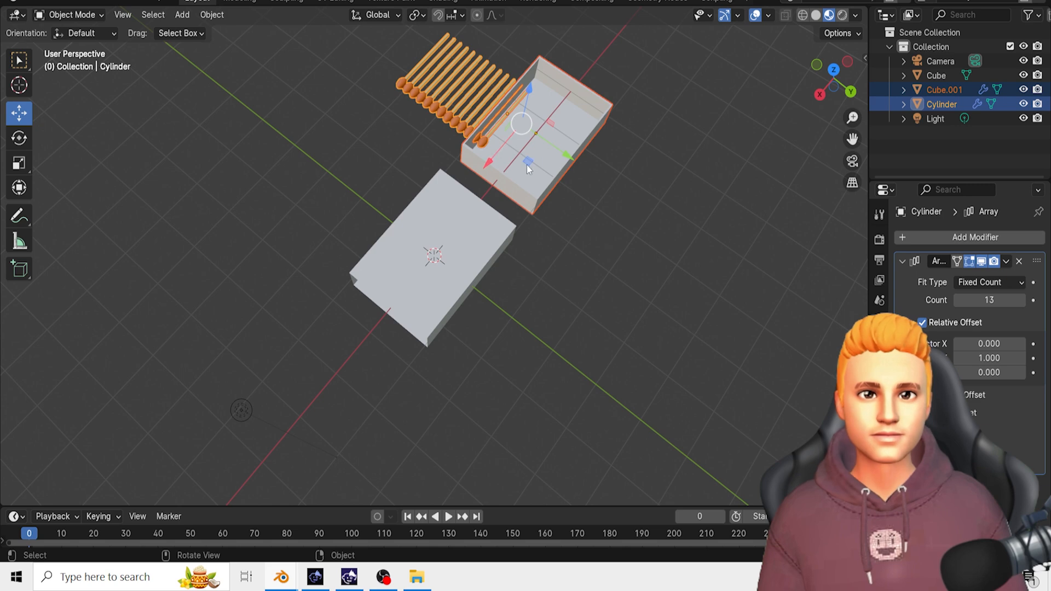
left_click(532, 195, "shift")
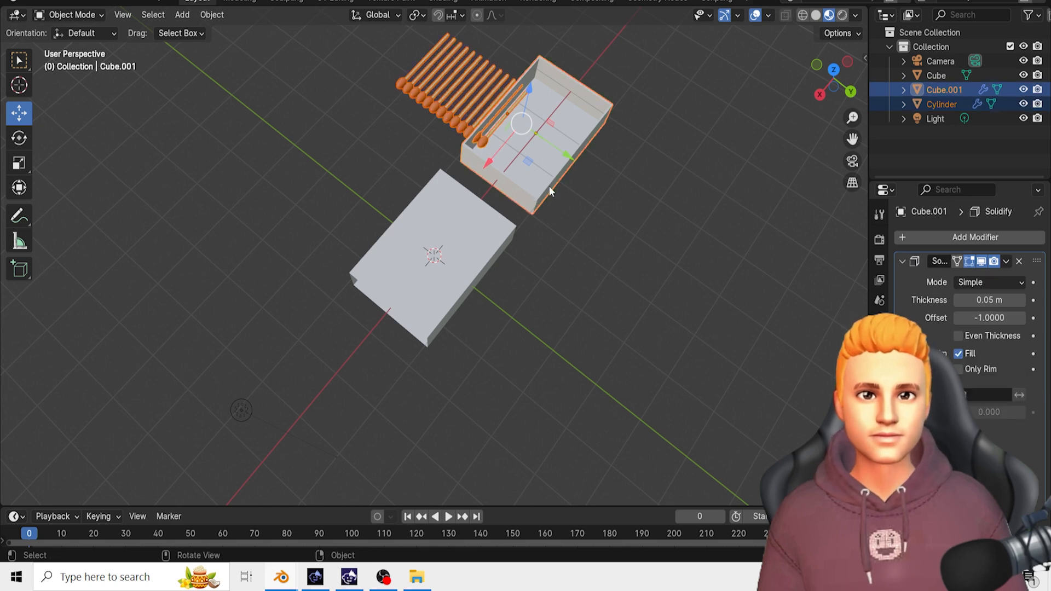
left_click_drag(573, 158, 587, 178)
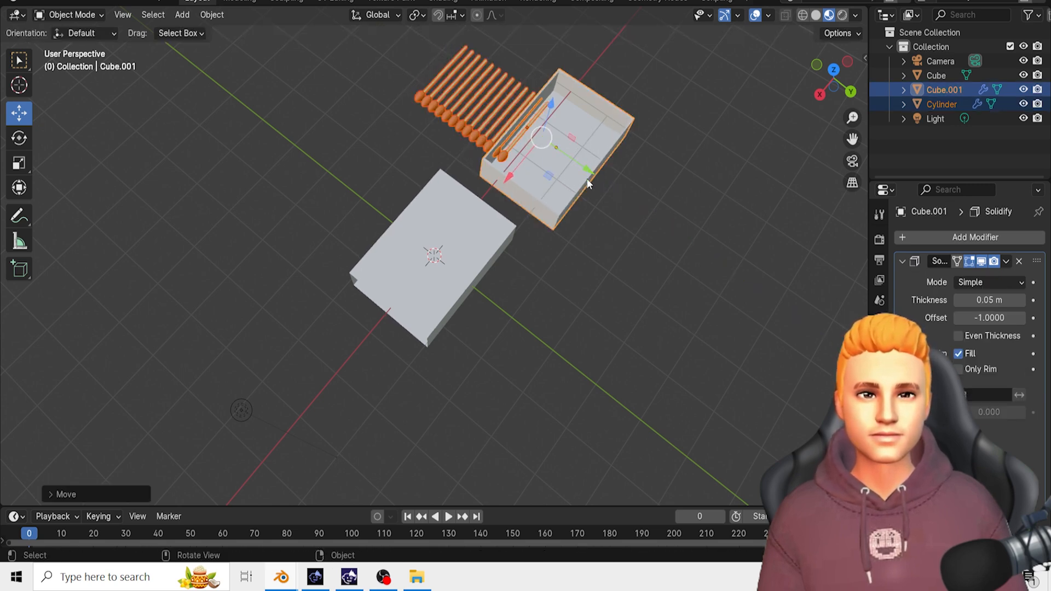
key("ctrl+z")
- Move the matchstick array along +Y until its first match lies beside the tray's opposite long wall
left_click(338, 150)
middle_click_drag(337, 150, 398, 208)
scroll(285, 87, "down", 2)
left_click(339, 118, "shift")
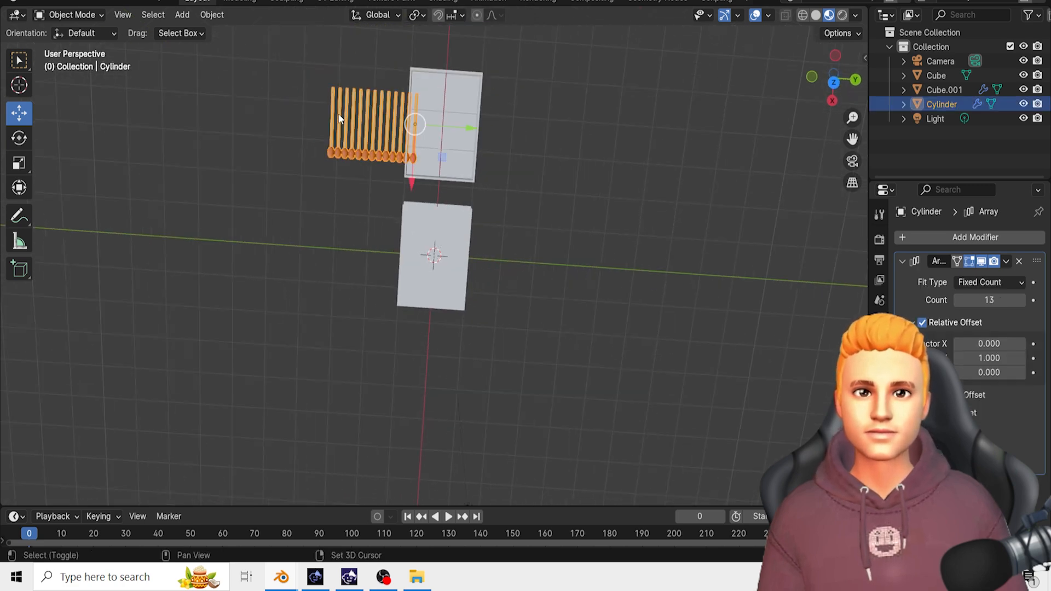
left_click_drag(477, 141, 530, 149)
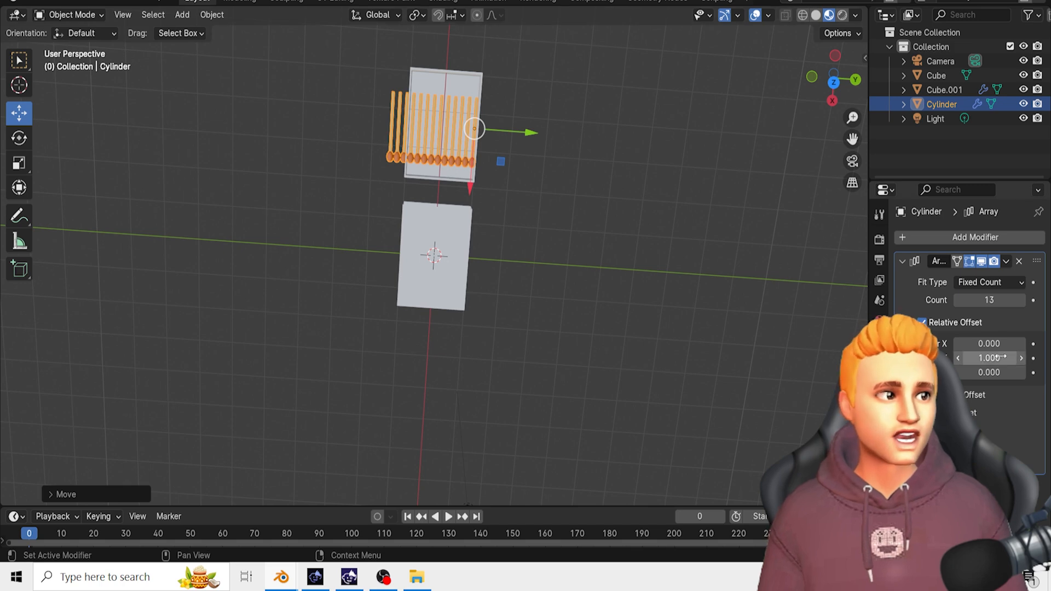
- Reduce the matchstick array's count to 10 and deselect it
left_click(957, 299)
left_click(957, 300)
left_click(957, 300)
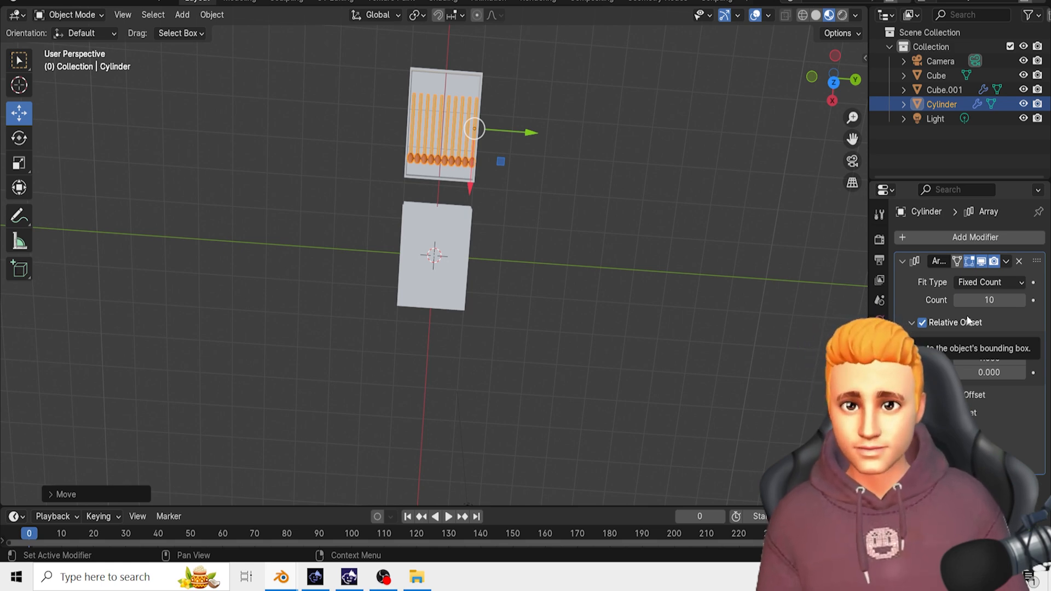
left_click(698, 235)
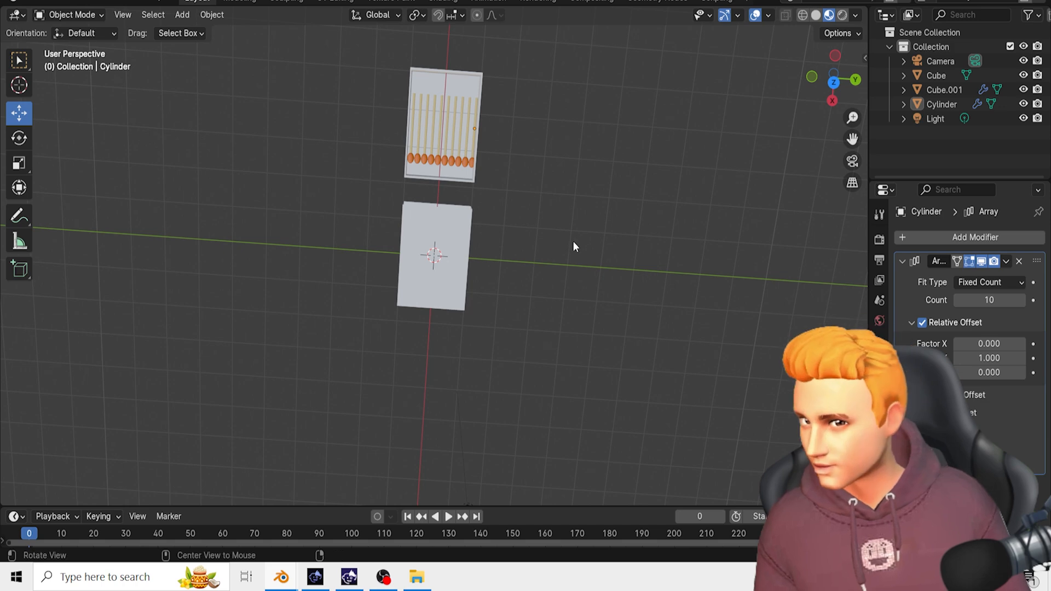
- In the top orthographic view, shift the matchstick array along +X so the heads sit near the tray's end, and deselect it
middle_click_drag(573, 241, 444, 202)
scroll(443, 202, "up", 3)
middle_click_drag(359, 215, 389, 345, "alt")
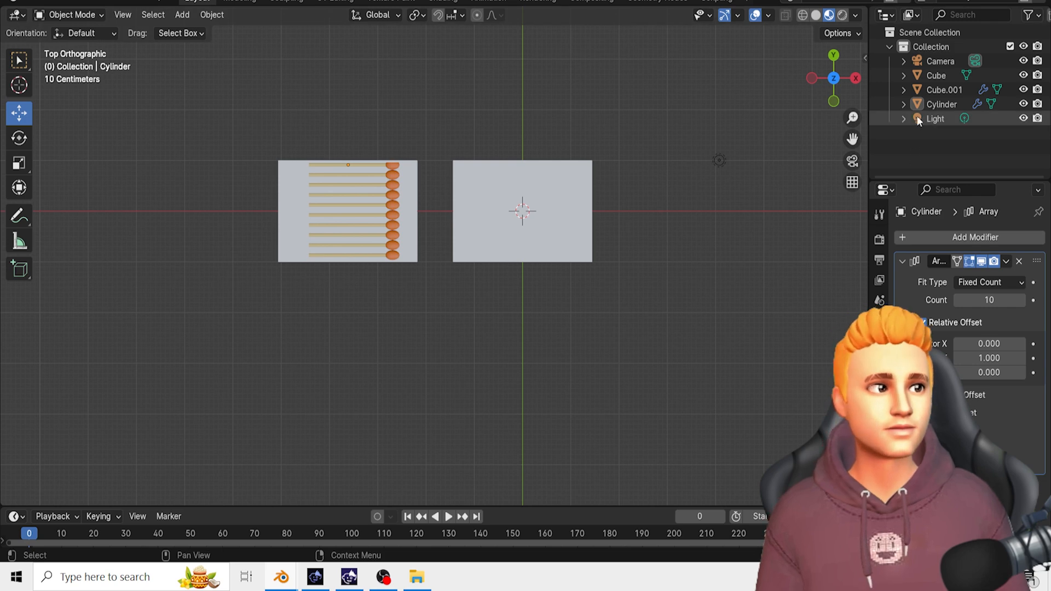
left_click(392, 172)
left_click_drag(404, 161, 416, 162)
left_click(549, 340)
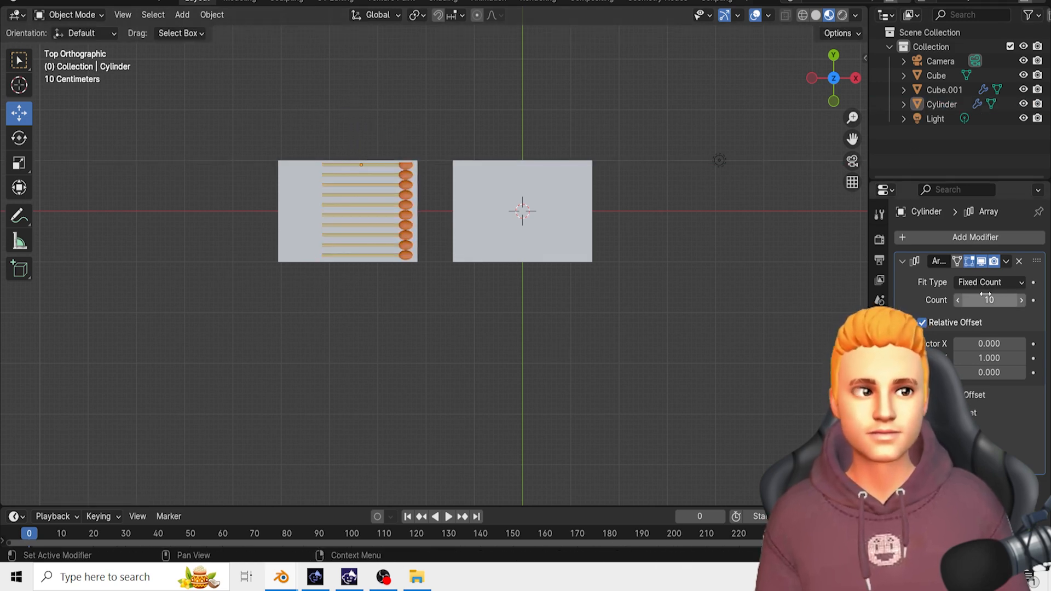
- Select the tray together with the matchsticks and slide them along +X into the sleeve, leaving the end with the match heads exposed
left_click(1004, 262)
middle_click_drag(597, 358, 562, 278)
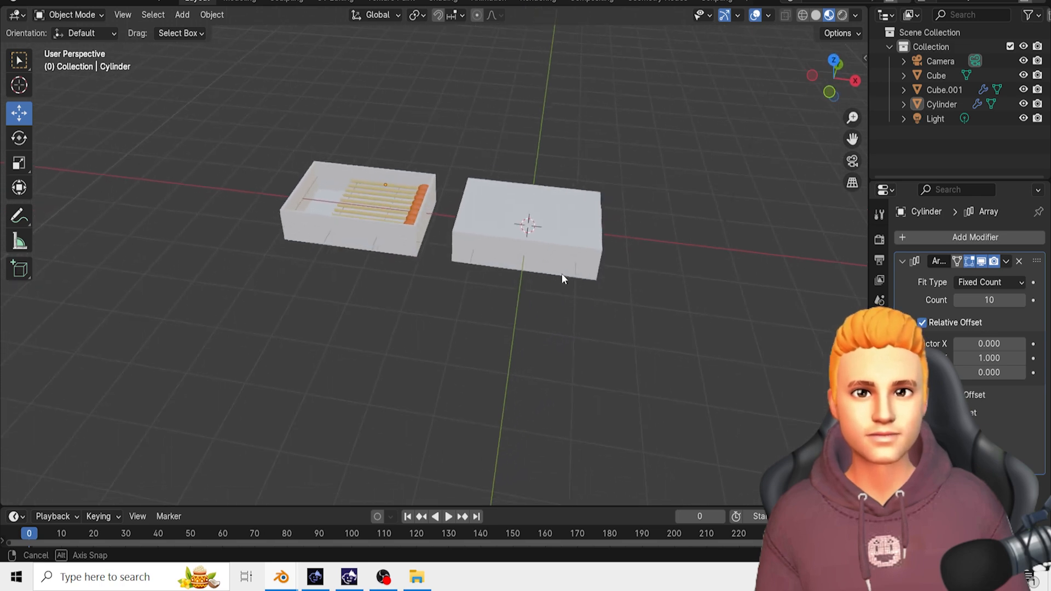
left_click_drag(261, 133, 361, 267)
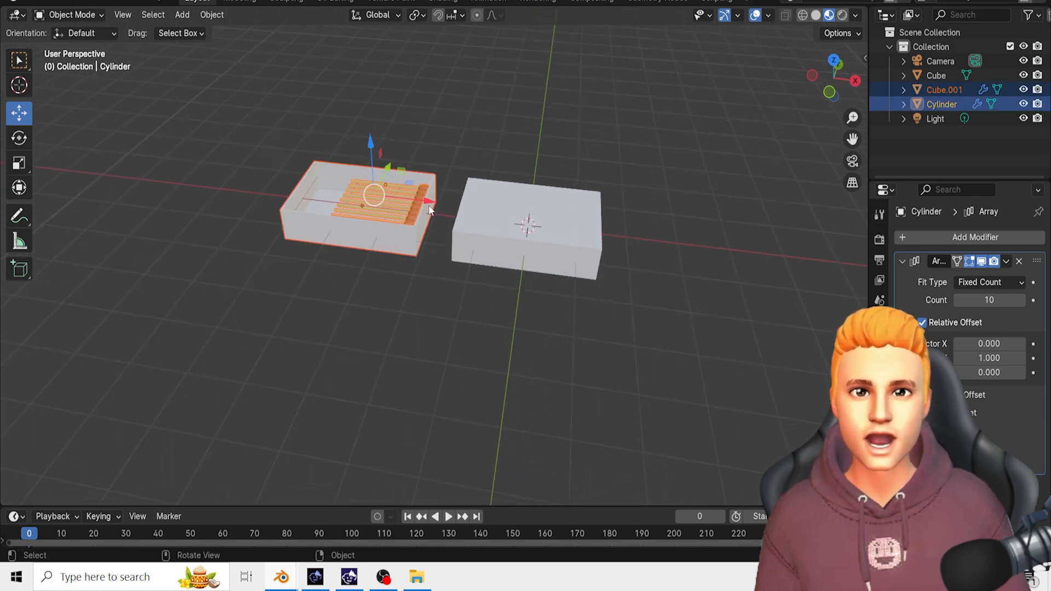
left_click_drag(430, 209, 641, 265)
left_click(676, 343)
middle_click_drag(675, 343, 549, 332)
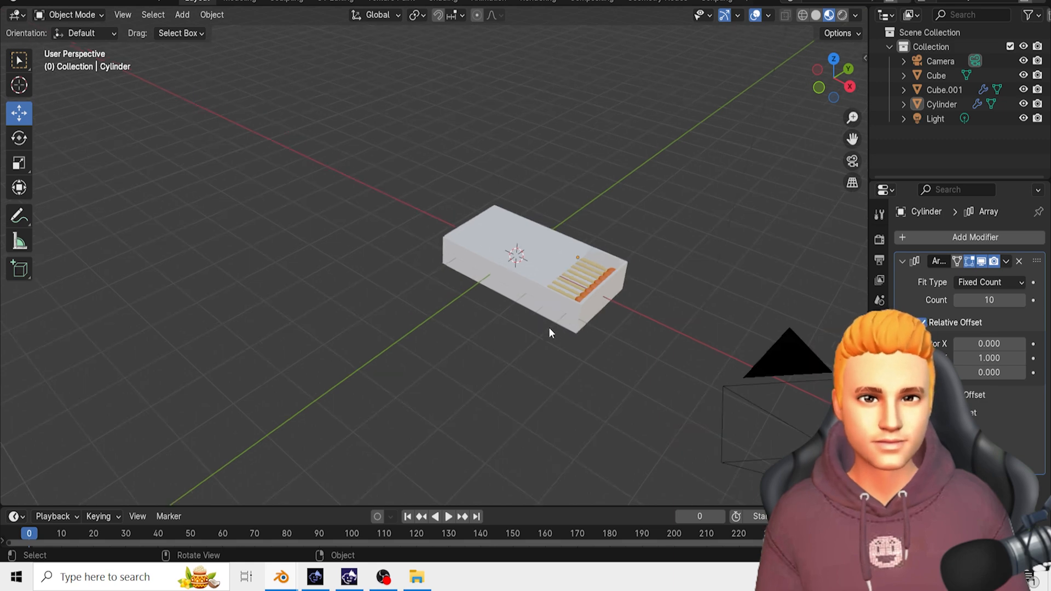
scroll(498, 346, "up", 3)
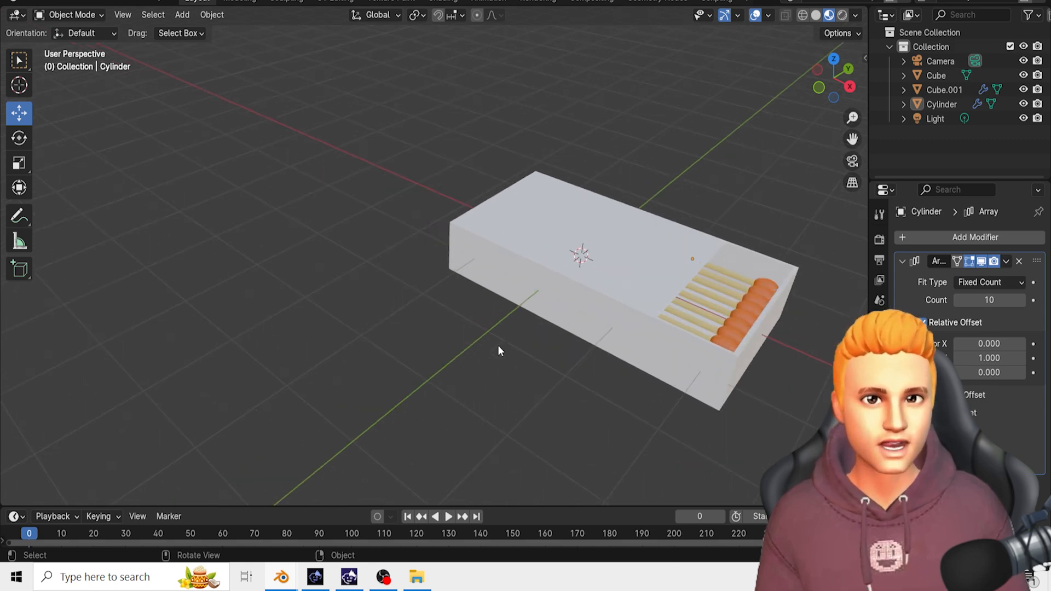
- Nudge the matchstick array slightly inside the tray and deselect it
middle_click_drag(455, 335, 401, 353, "shift")
left_click(567, 284)
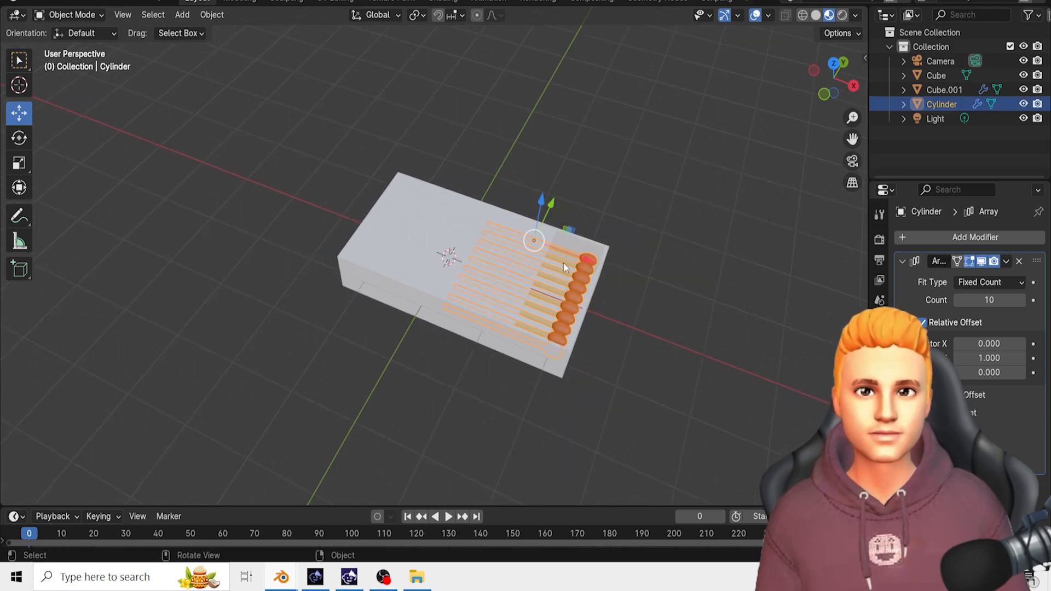
mouse_move(564, 244)
left_mouse_down()
mouse_move(579, 254)
mouse_move(569, 250)
left_mouse_up()
left_click(656, 372)
middle_click_drag(657, 375, 649, 359)
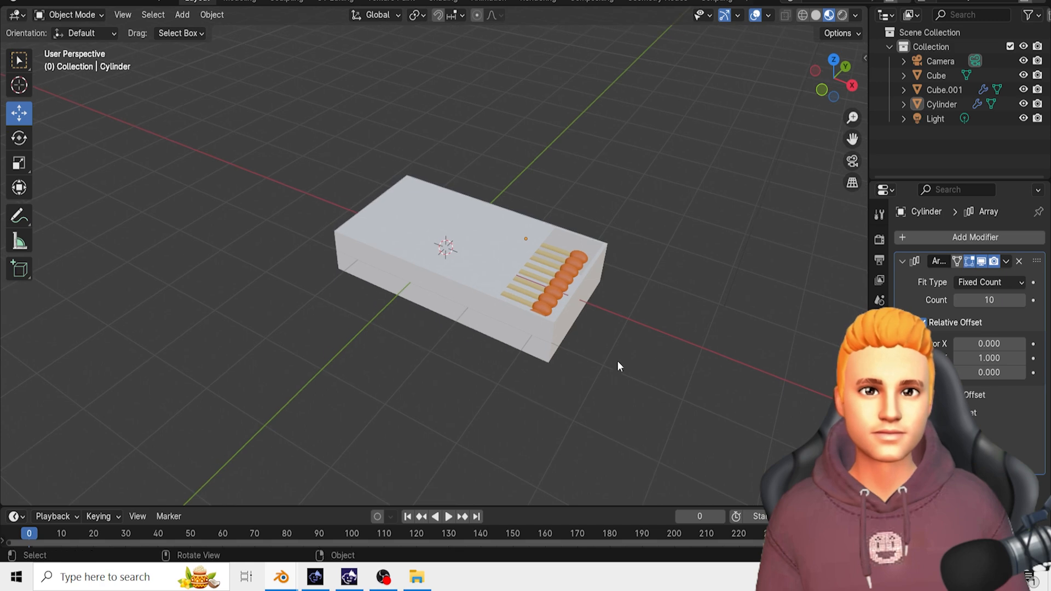
- Select the sleeve and add a second, empty material slot to it
scroll(616, 360, "up", 1)
left_click(413, 219)
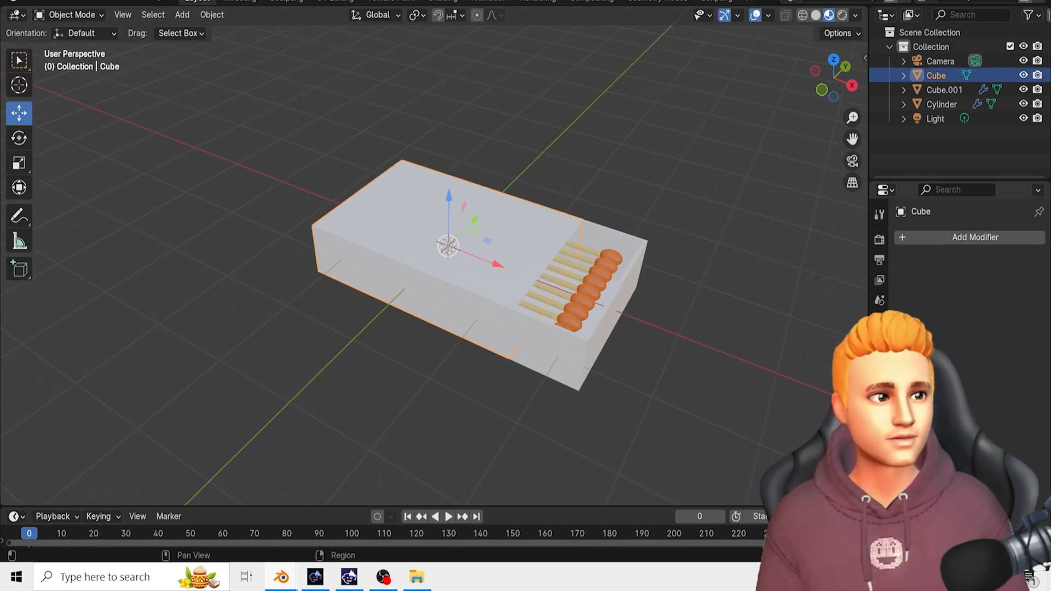
left_click(879, 492)
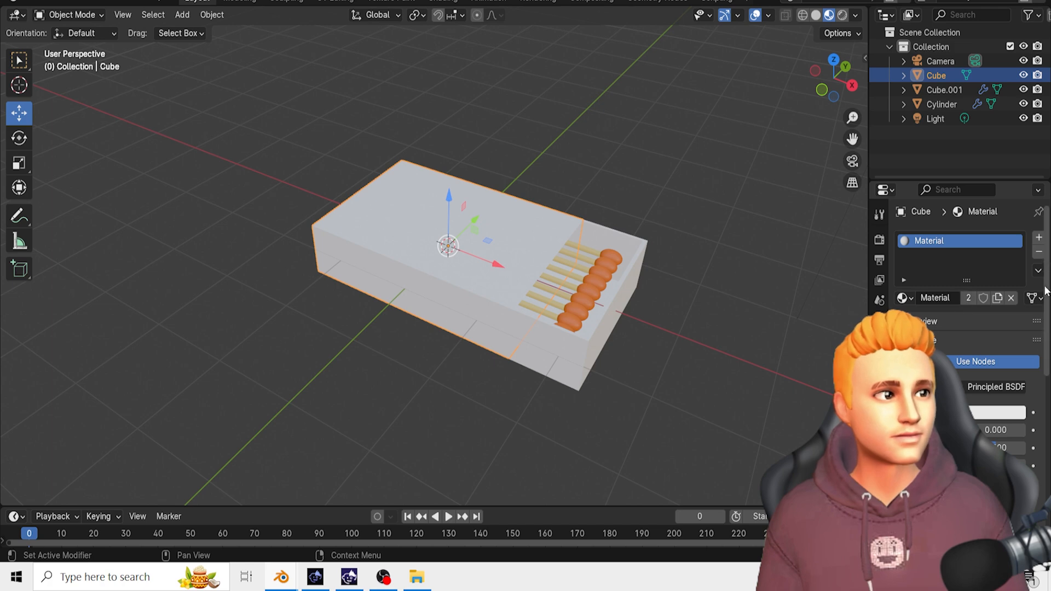
left_click(1039, 239)
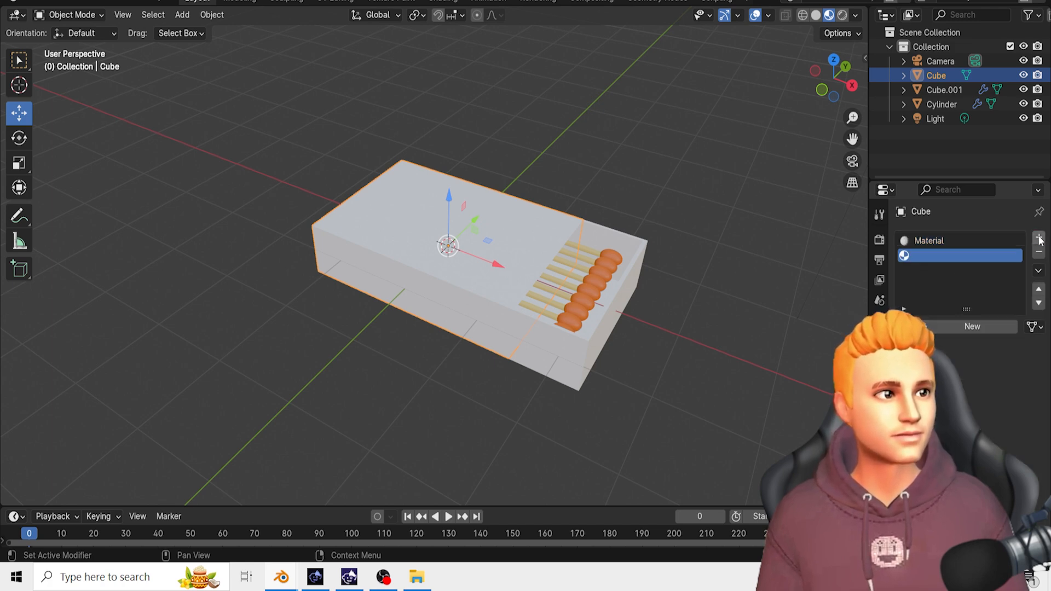
- Try a light orange base colour on the sleeve's original shared material, and undo the change
left_click(964, 243)
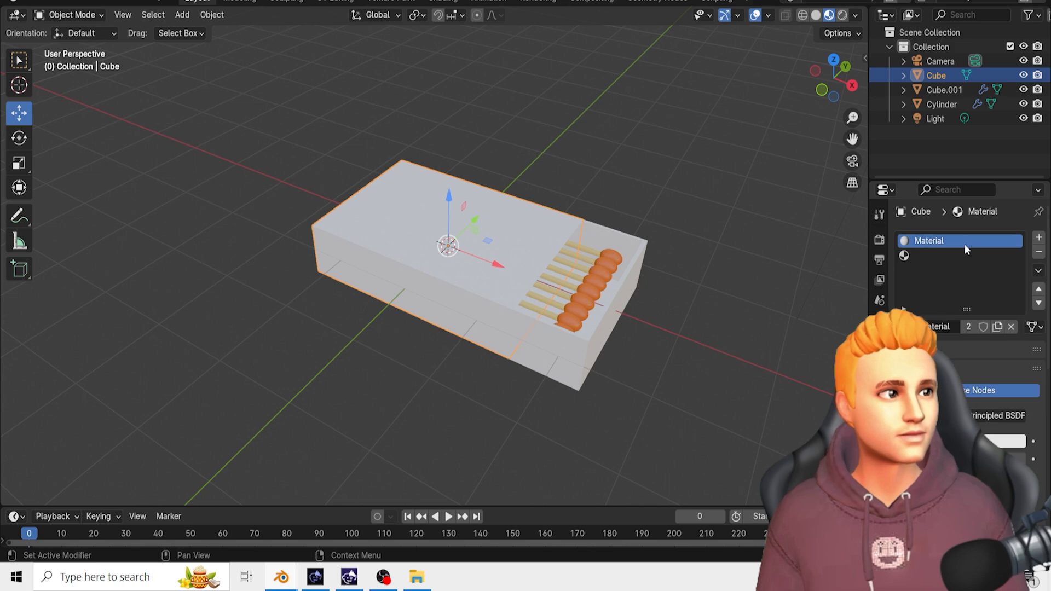
left_click(1004, 441)
left_click(935, 309)
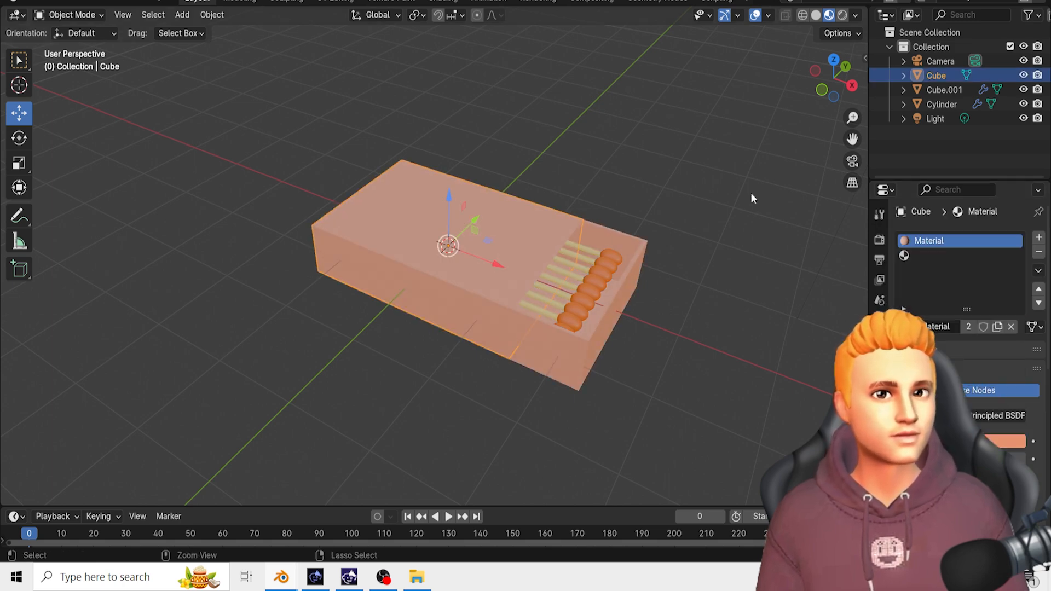
key("ctrl+z")
- Create a new material in the sleeve's second slot with a red base colour (hue 0.009, saturation 0.993, value 0.800)
left_click(929, 255)
left_click(958, 325)
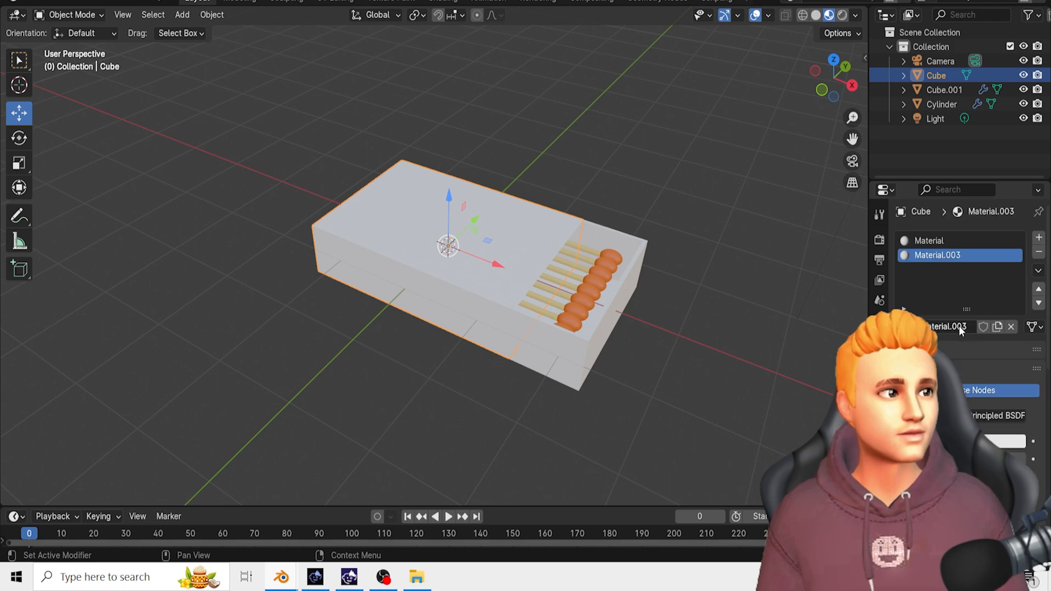
left_click(1010, 443)
left_click_drag(951, 290, 933, 335)
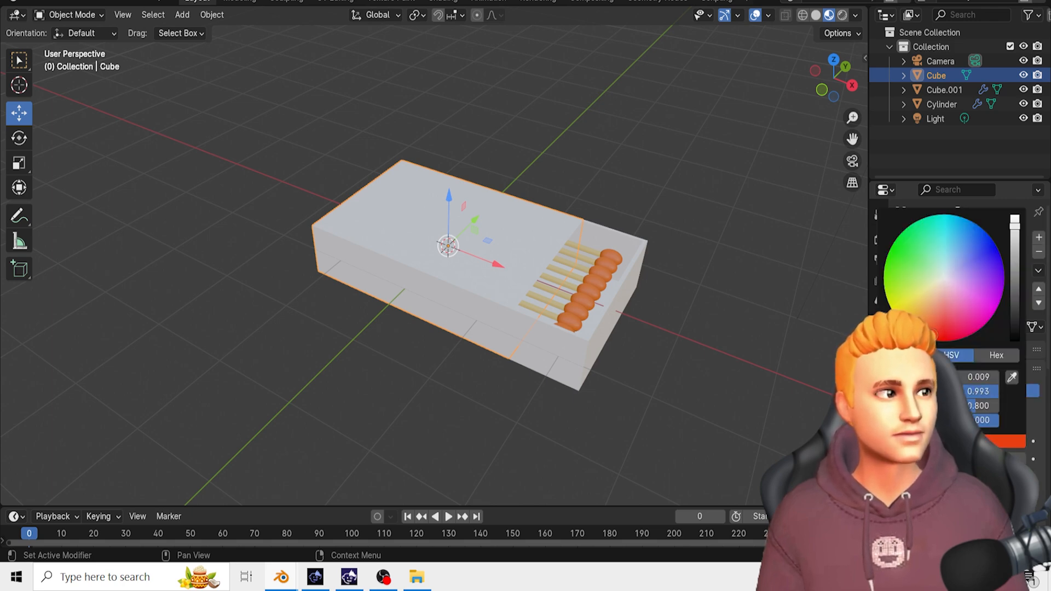
left_click(757, 288)
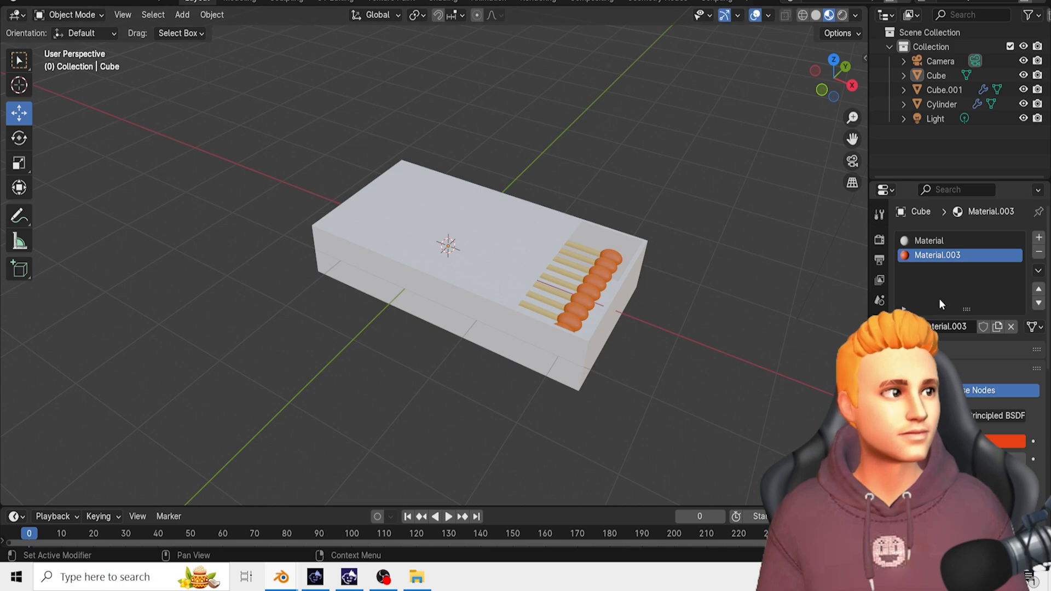
- In Edit Mode, select all linked faces of the sleeve, assign the red Material.003 to them, and deselect
left_click(448, 237)
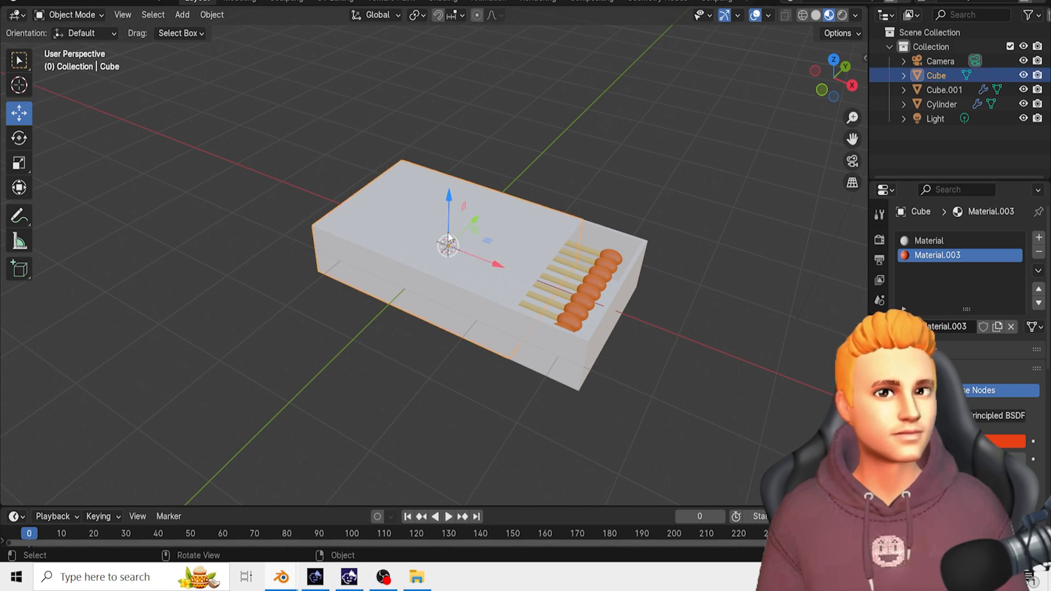
left_click(68, 16)
left_click(75, 45)
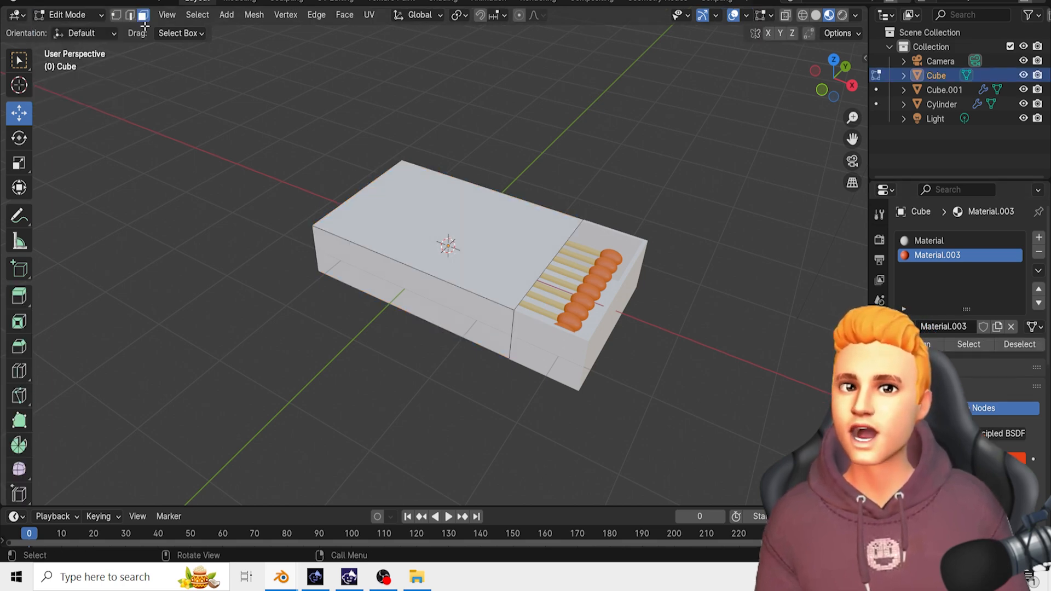
left_click(440, 224)
key("ctrl+l")
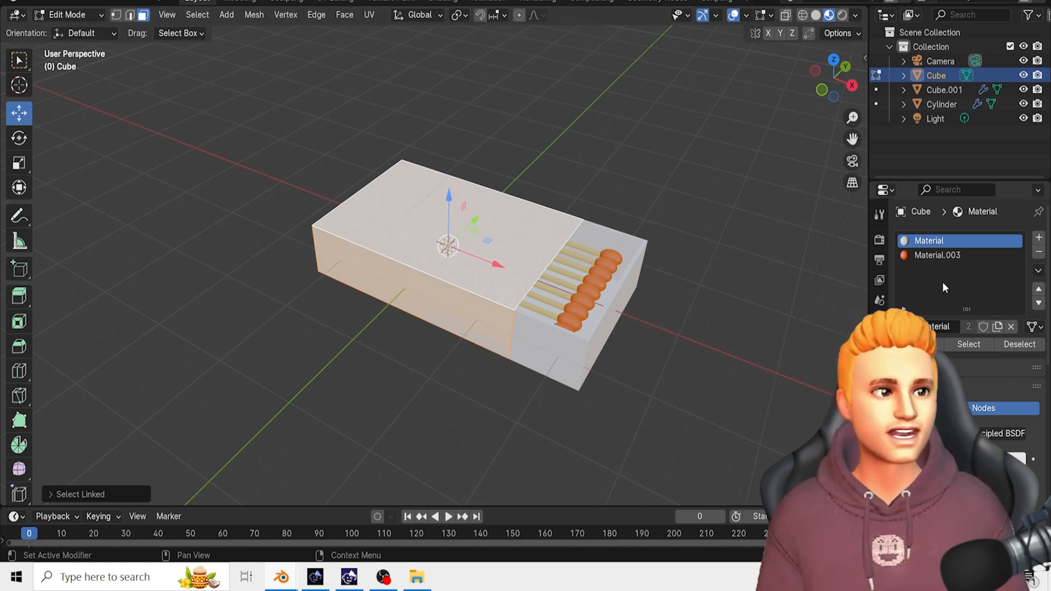
left_click(933, 255)
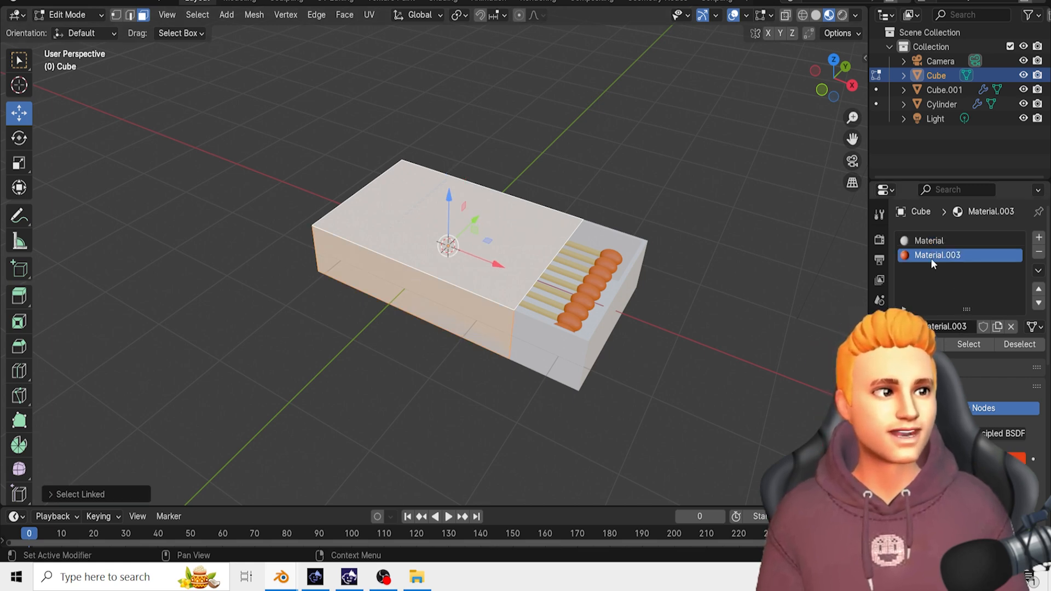
left_click(908, 343)
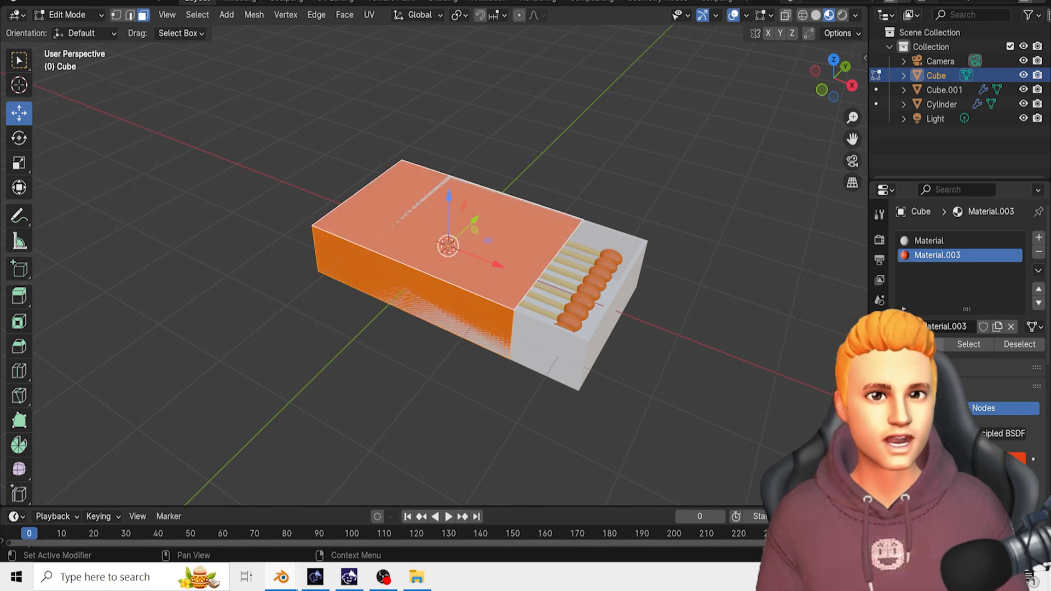
left_click(712, 355)
middle_click_drag(708, 354, 690, 345)
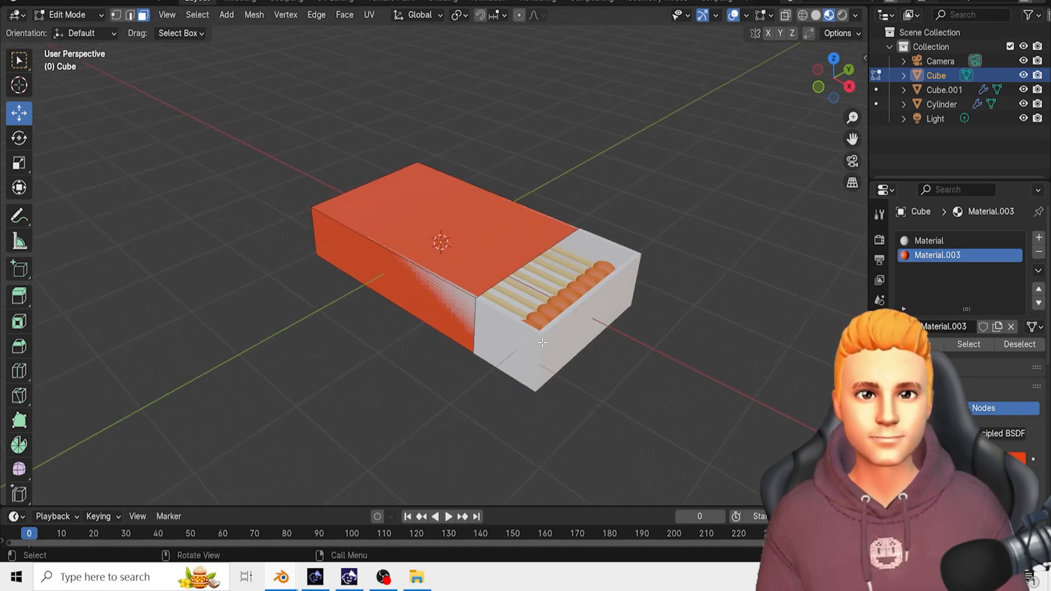
- Select the sleeve's top face, return to Object Mode and scale the sleeve up to about 1.03 so it encloses the tray
left_click(371, 203)
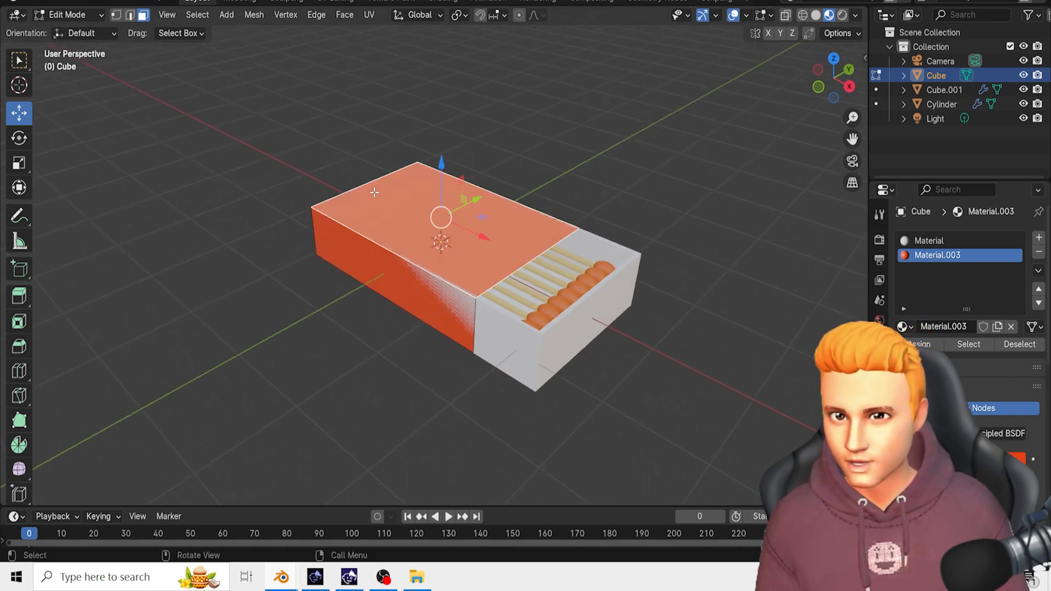
left_click(71, 15)
left_click(79, 28)
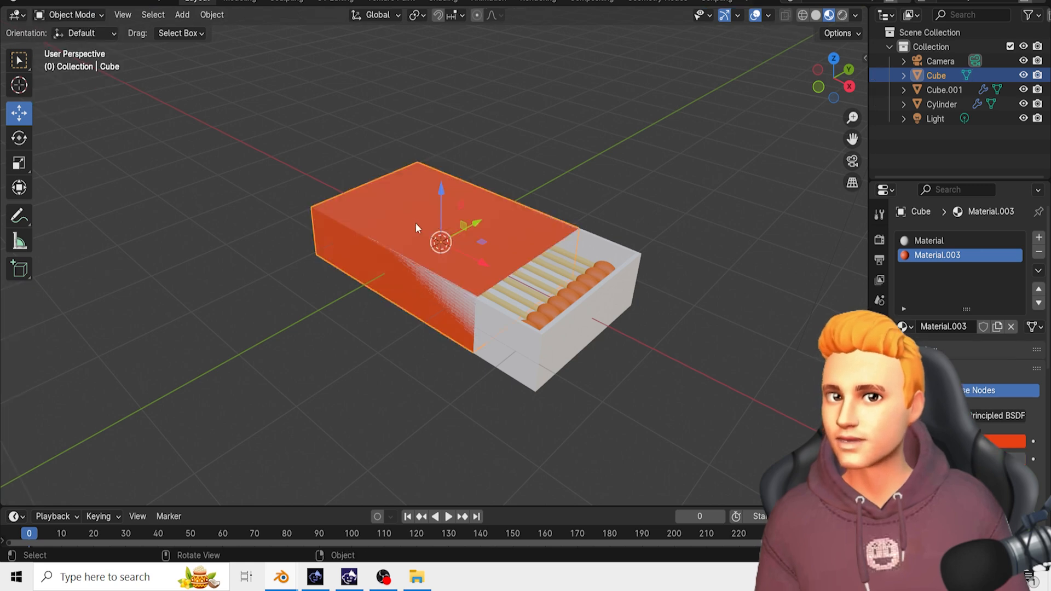
key("s")
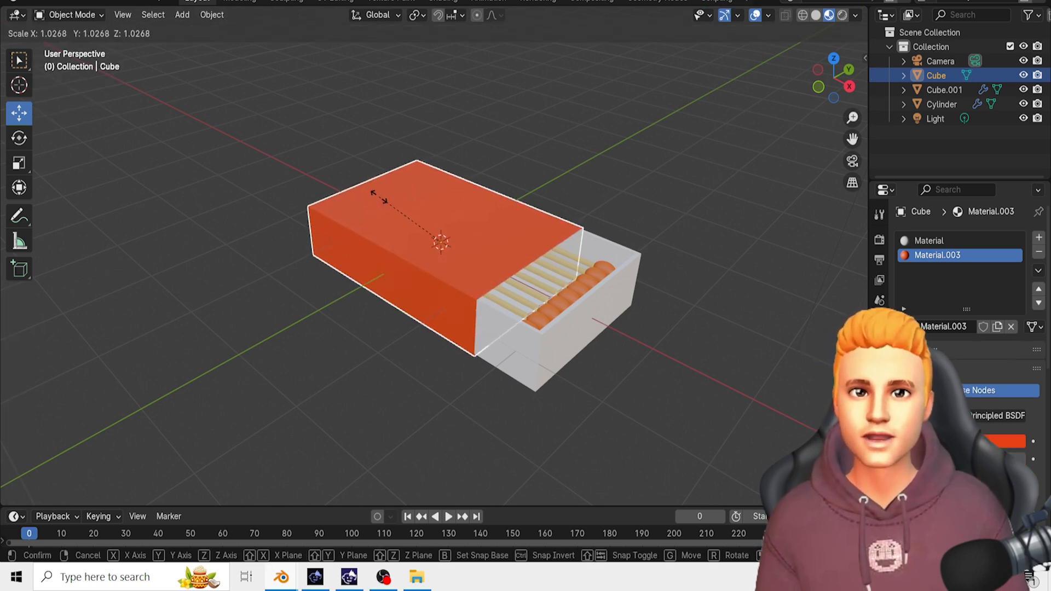
left_click(379, 196)
left_click(692, 411)
mouse_move(692, 411)
middle_mouse_down()
mouse_move(681, 396)
mouse_move(701, 398)
mouse_move(692, 415)
middle_mouse_up()
- Move the sleeve slightly along −X to expose more of the match heads, and deselect it
left_click(527, 271)
left_click_drag(510, 264, 502, 260)
left_click(721, 344)
middle_click_drag(722, 344, 694, 345)
- Link an Image Texture to the base colour of the sleeve's Material.003 and load match box texture.jpg from the Desktop
left_click(372, 186)
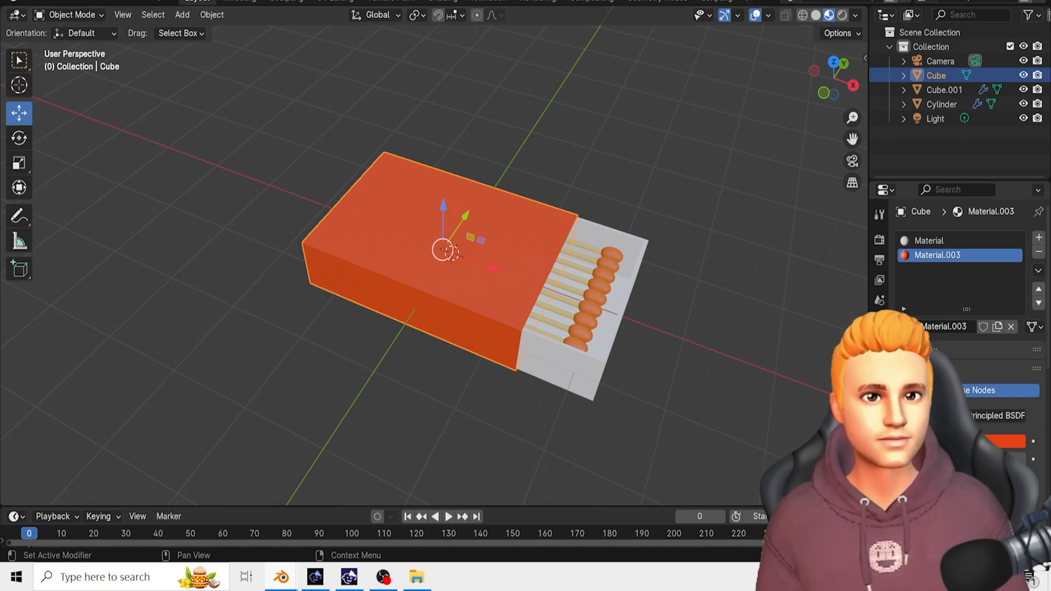
left_click(1033, 441)
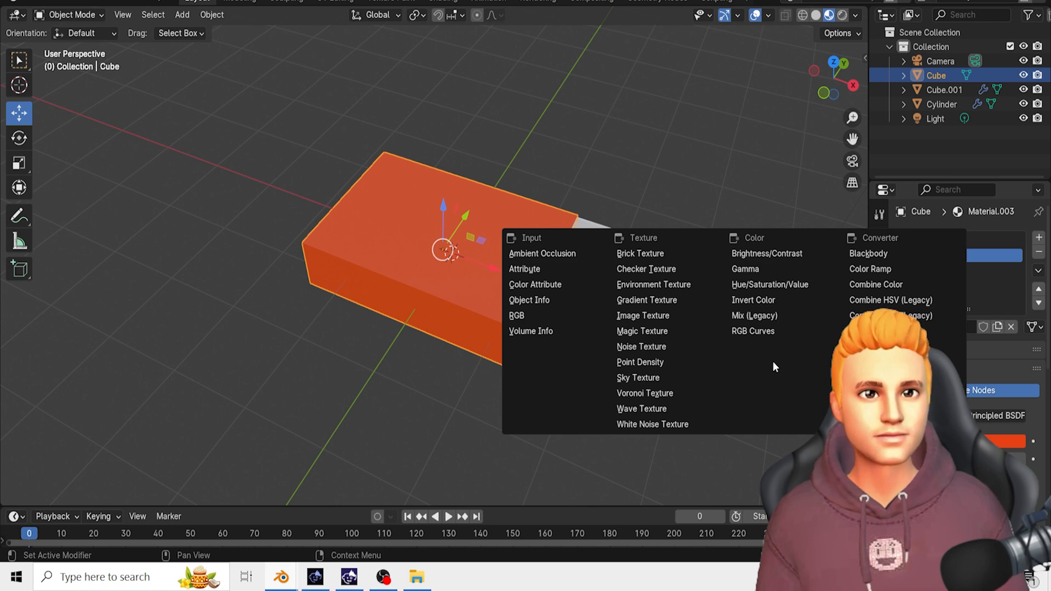
left_click(660, 317)
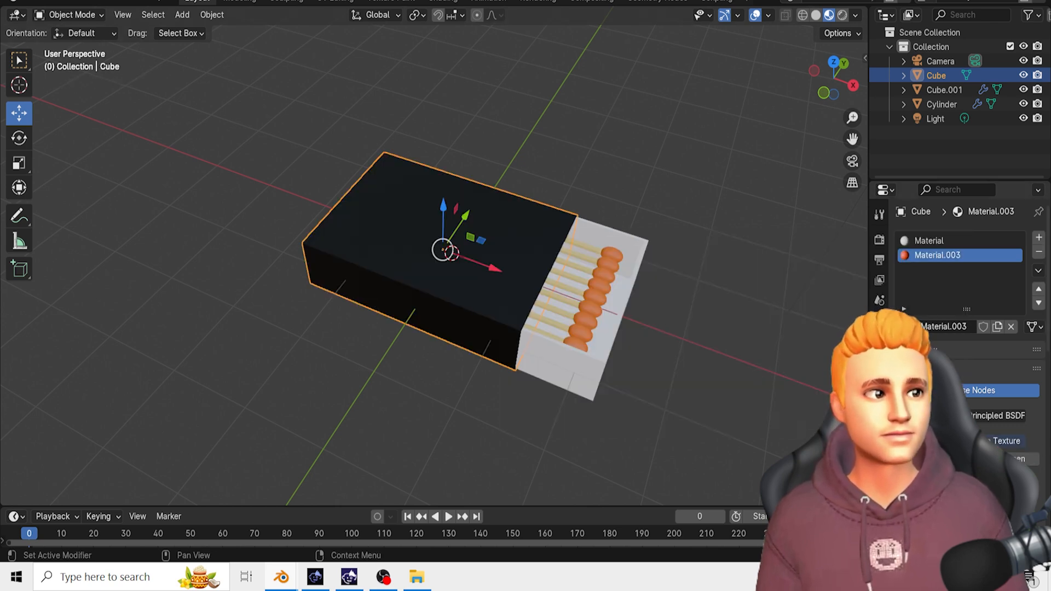
left_click(1013, 459)
left_click(207, 153)
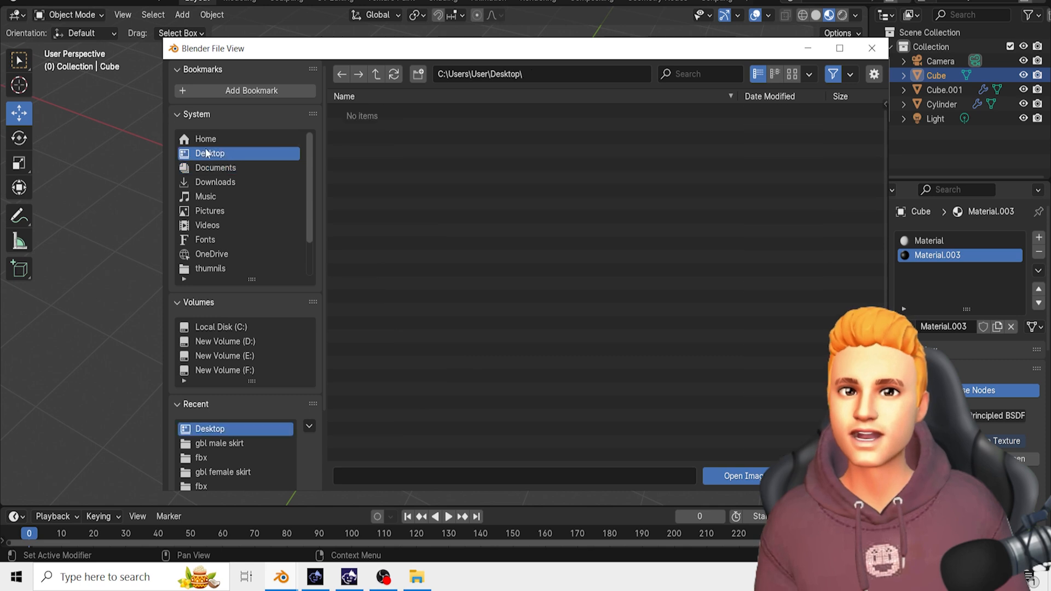
left_click(382, 176)
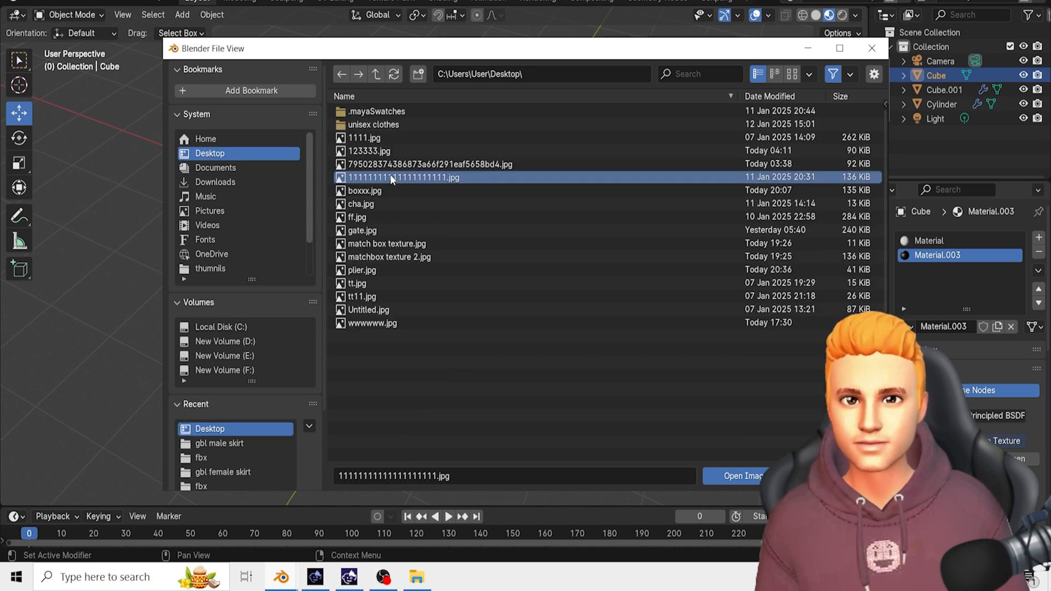
left_click(392, 241)
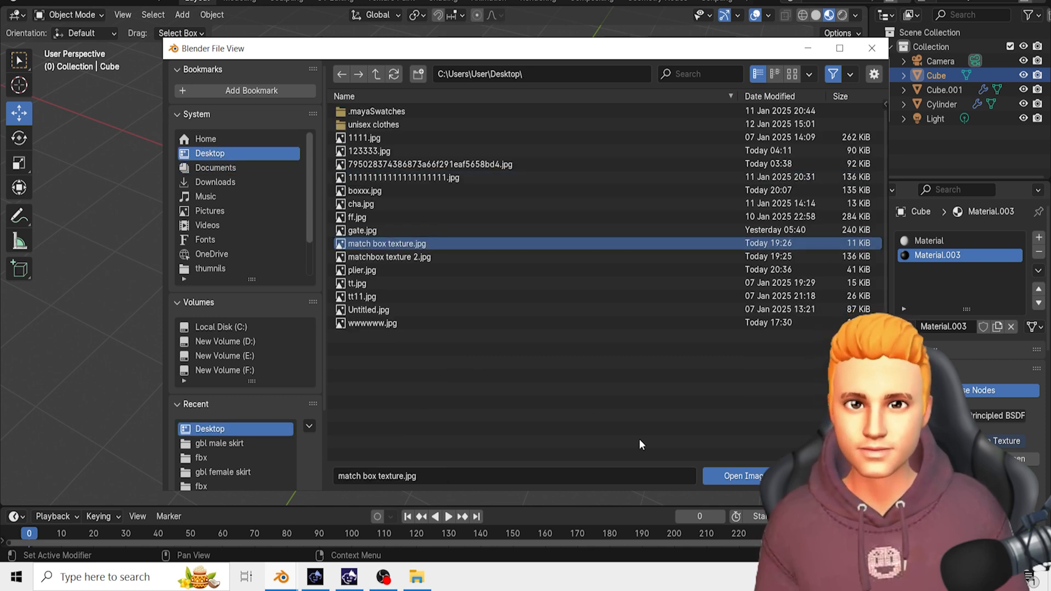
left_click(735, 479)
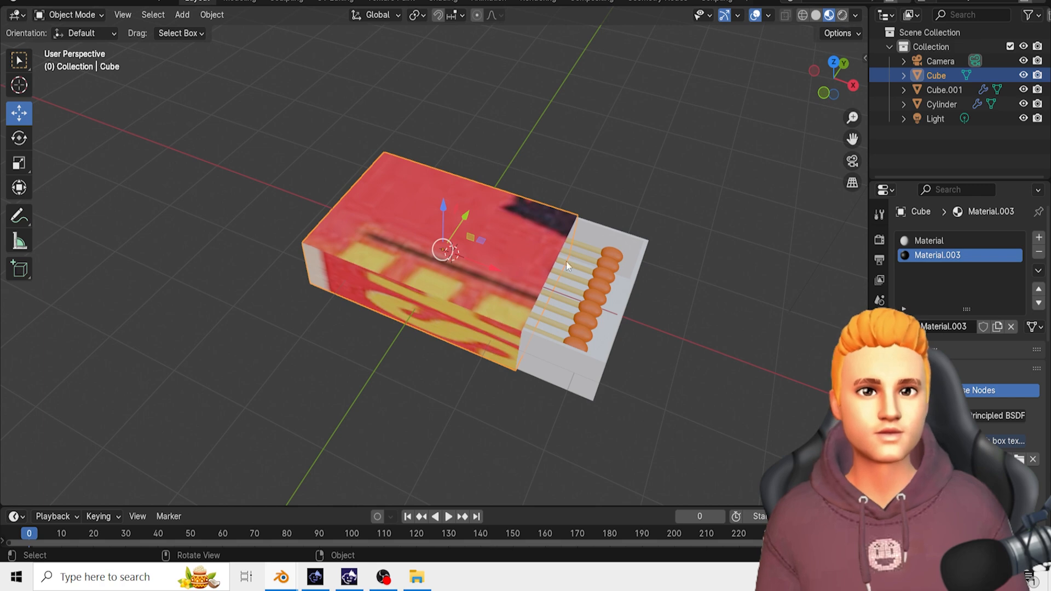
- In Edit Mode, unwrap the sleeve's selected top face so the label image maps onto it
middle_click_drag(641, 365, 635, 339)
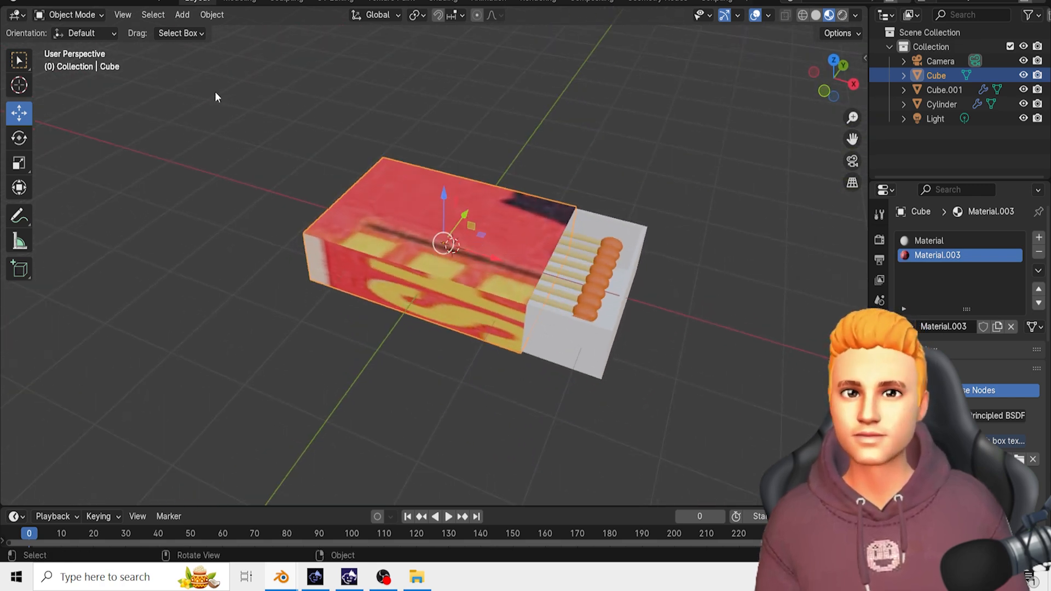
left_click(83, 15)
left_click(84, 46)
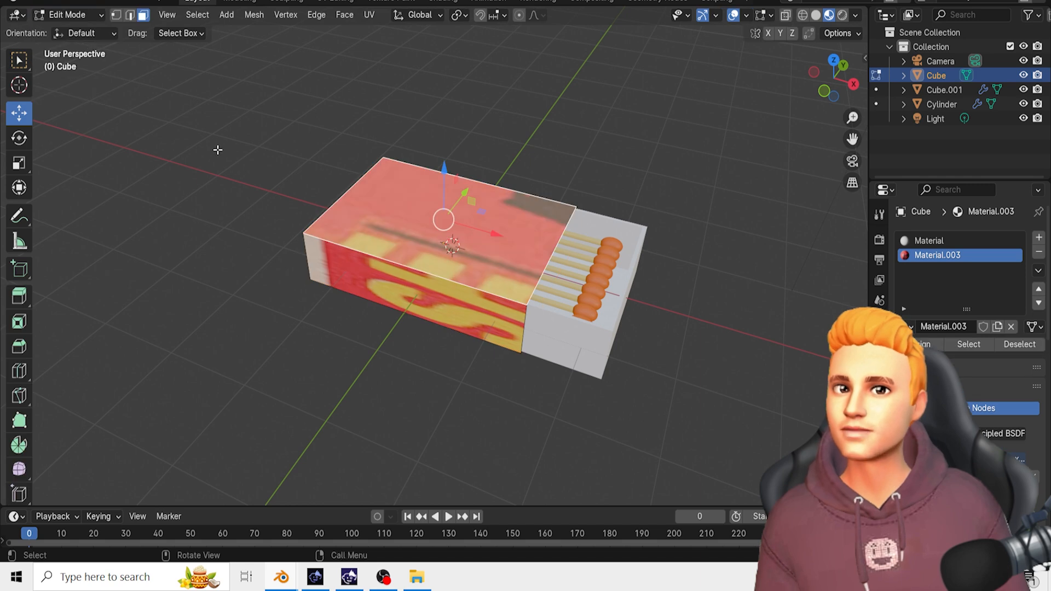
key("u")
left_click(383, 200)
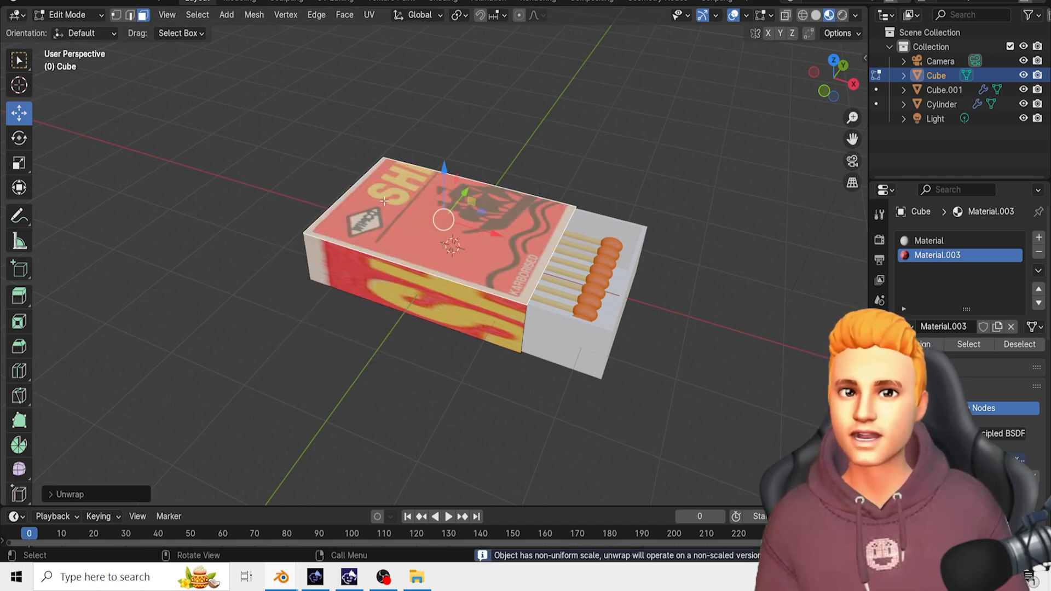
- In the UV Editing workspace, move the right edge of the top face's UVs out to the label image's right border
left_click(332, 3)
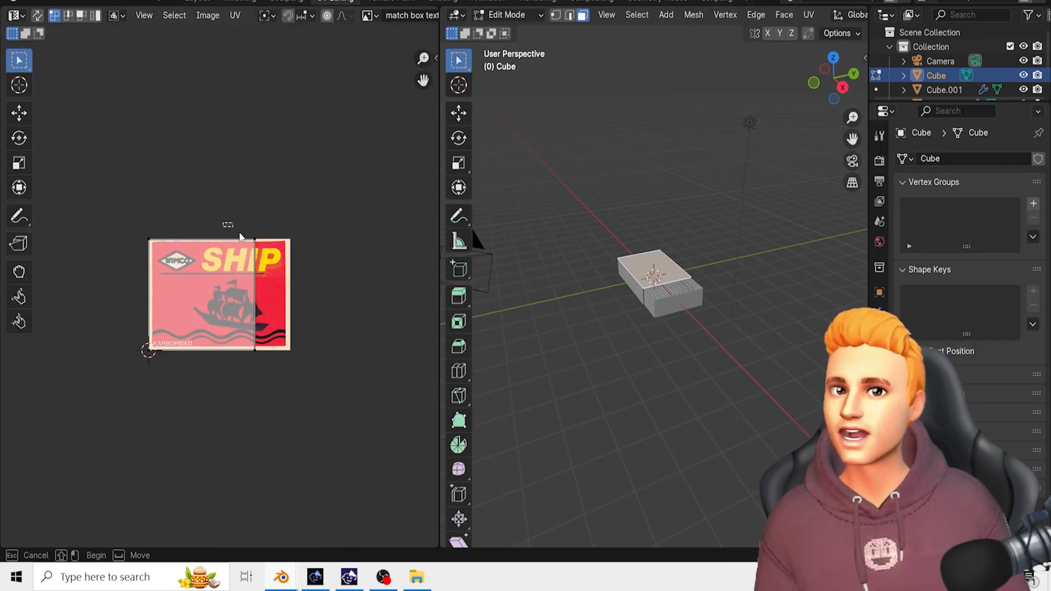
left_click_drag(239, 233, 365, 389)
key("c")
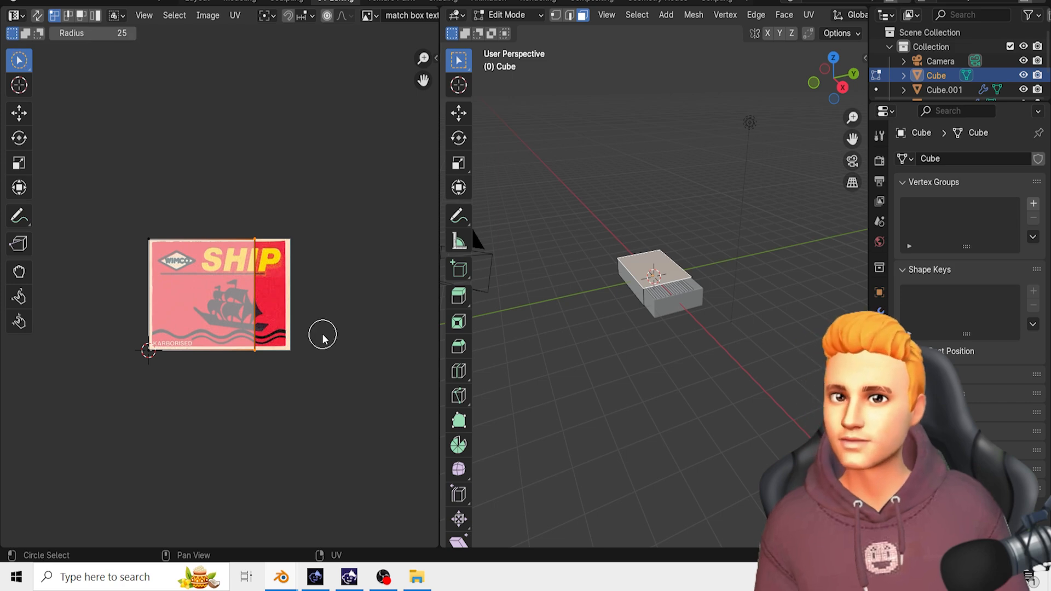
key("g")
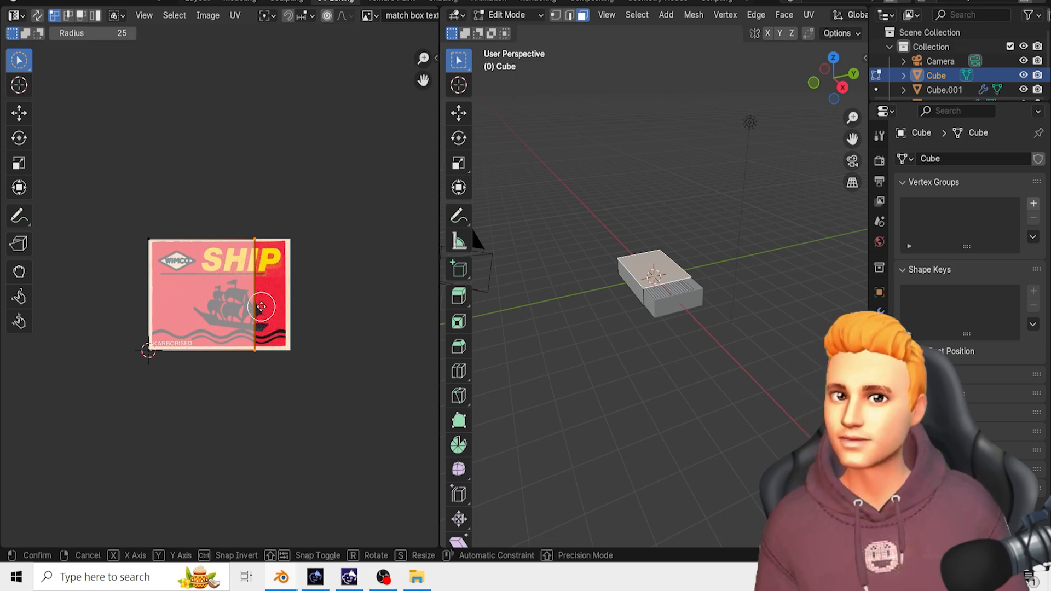
left_click(297, 307)
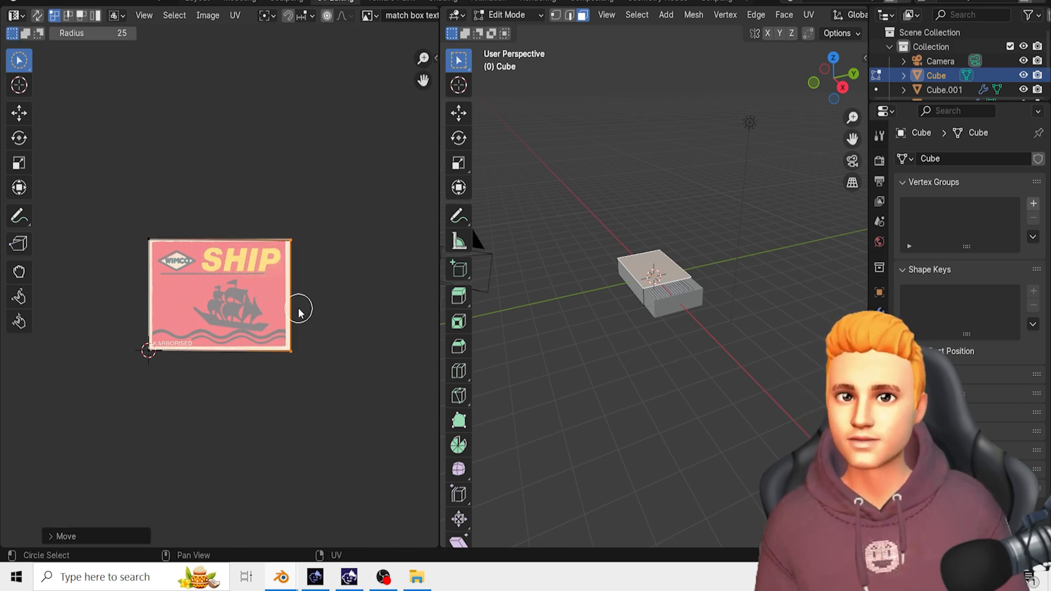
left_click(319, 319)
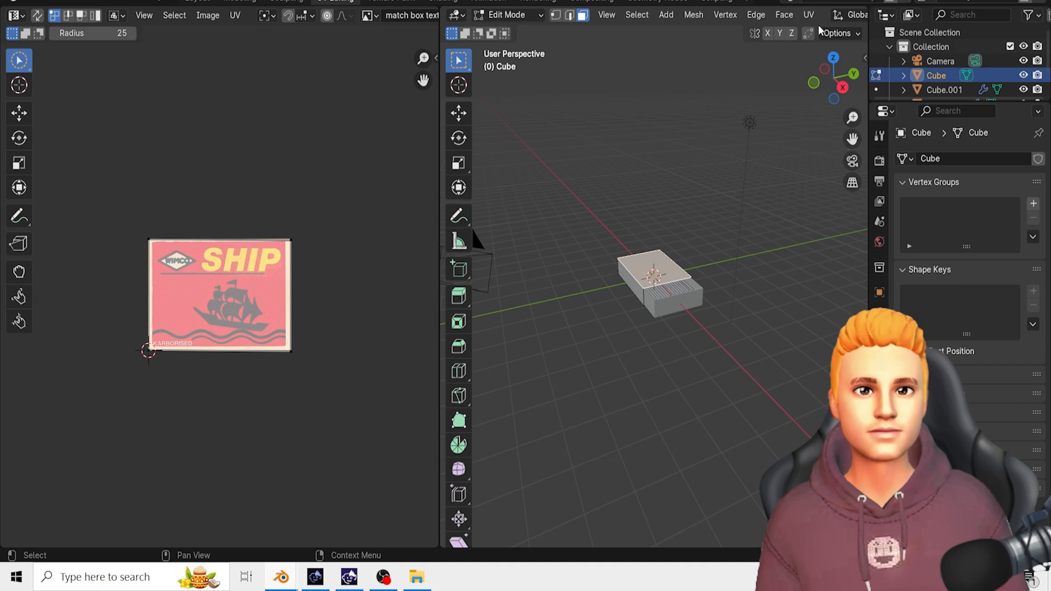
- Switch the 3D viewport to Material Preview shading to inspect the label on the sleeve's top face
scroll(813, 19, "down", 8)
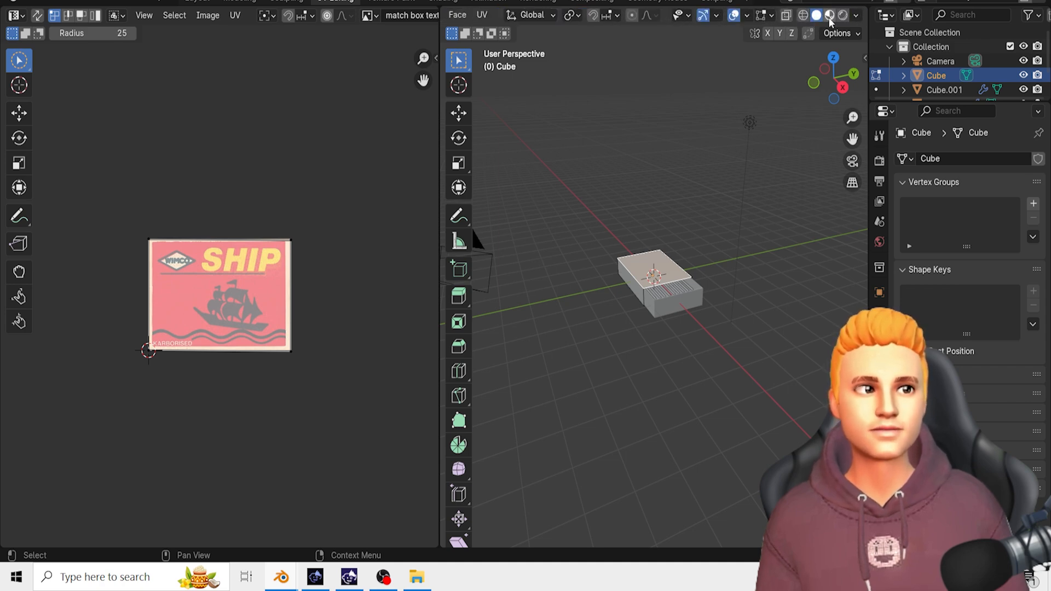
left_click(829, 19)
middle_click_drag(729, 410, 723, 429)
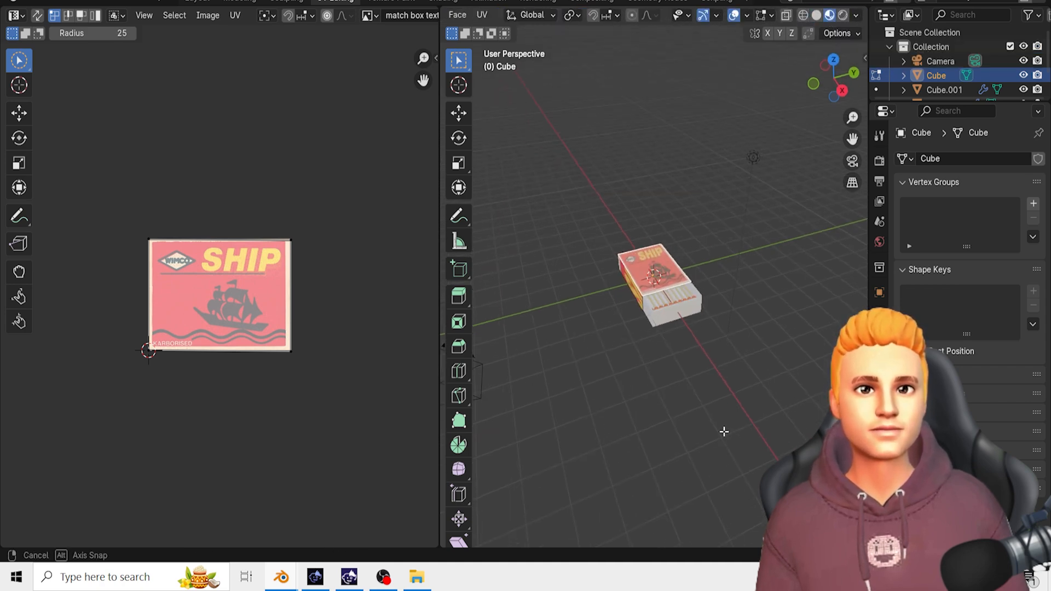
- Select the top face's whole UV island and rotate it about -90° so the label runs along the box
scroll(265, 337, "up", 2)
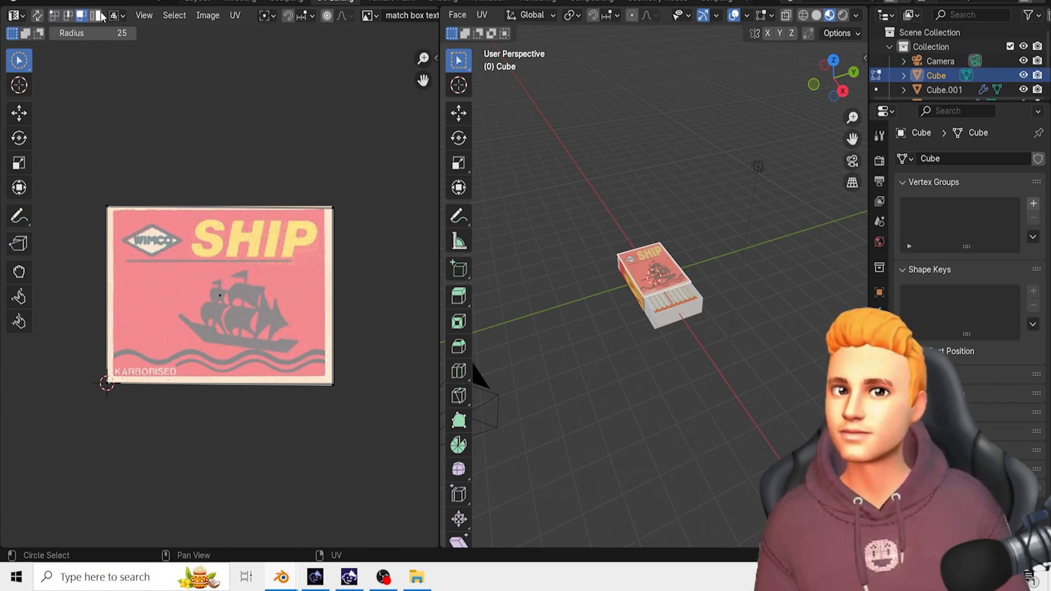
left_click_drag(107, 206, 354, 398)
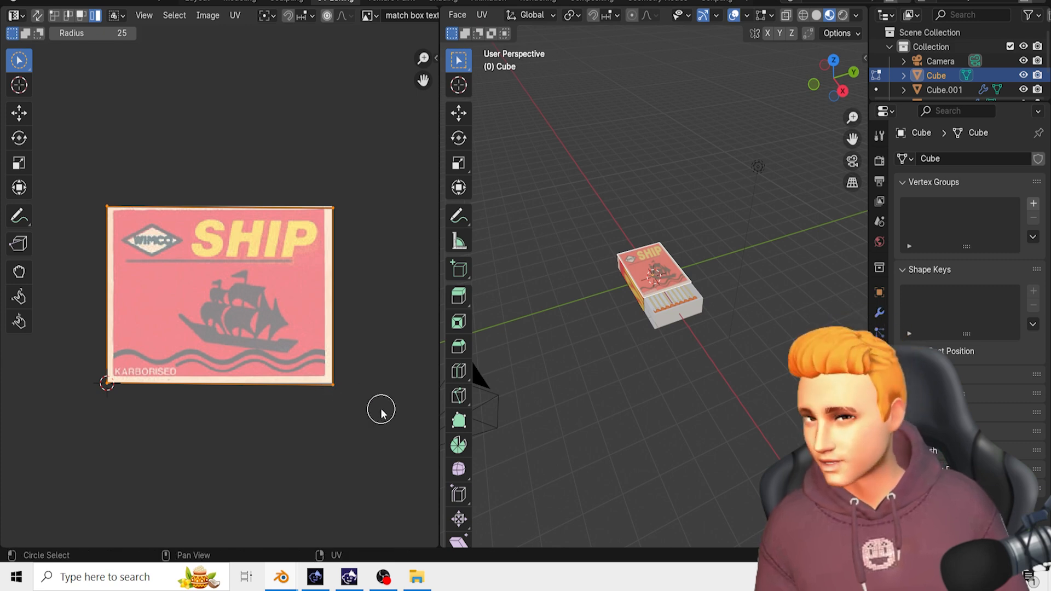
key("r")
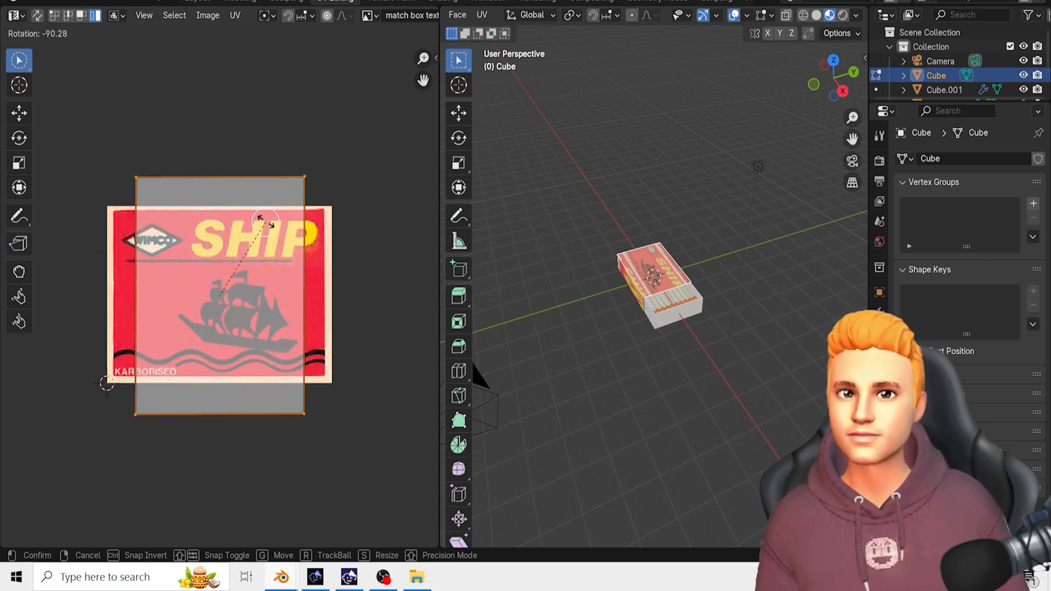
left_click(267, 222)
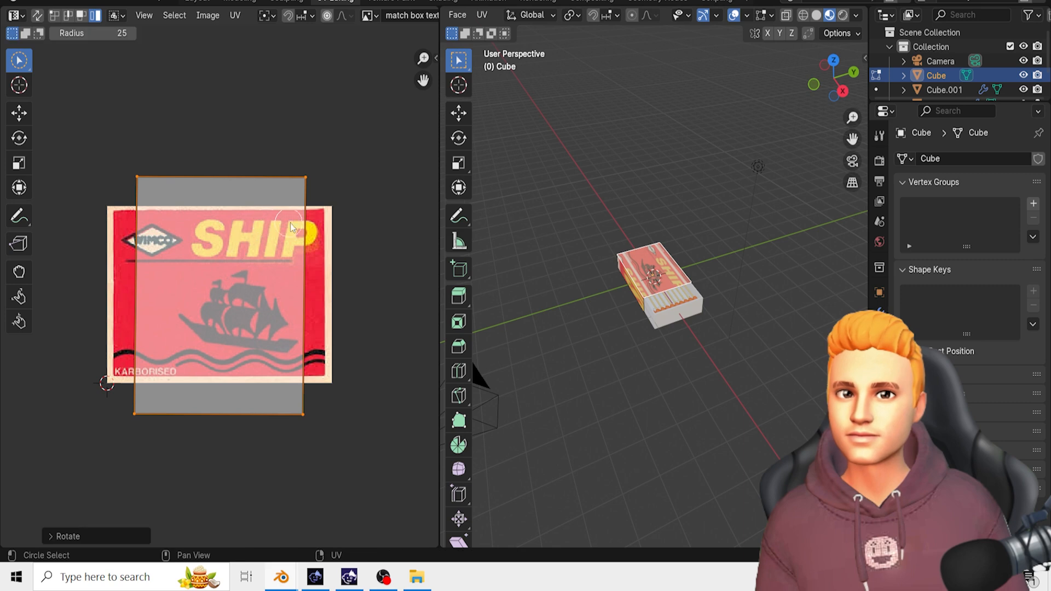
- With vertex selection and Select Box, move the right edge of the rotated UVs out to the label image's right border
key("1")
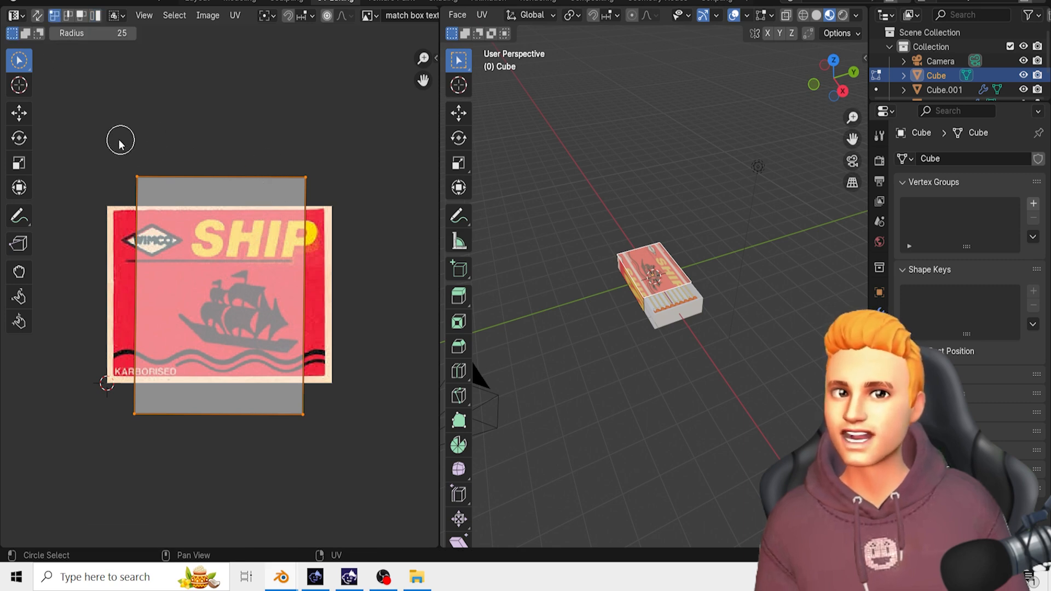
left_click_drag(121, 140, 349, 210)
left_click_drag(250, 161, 344, 209)
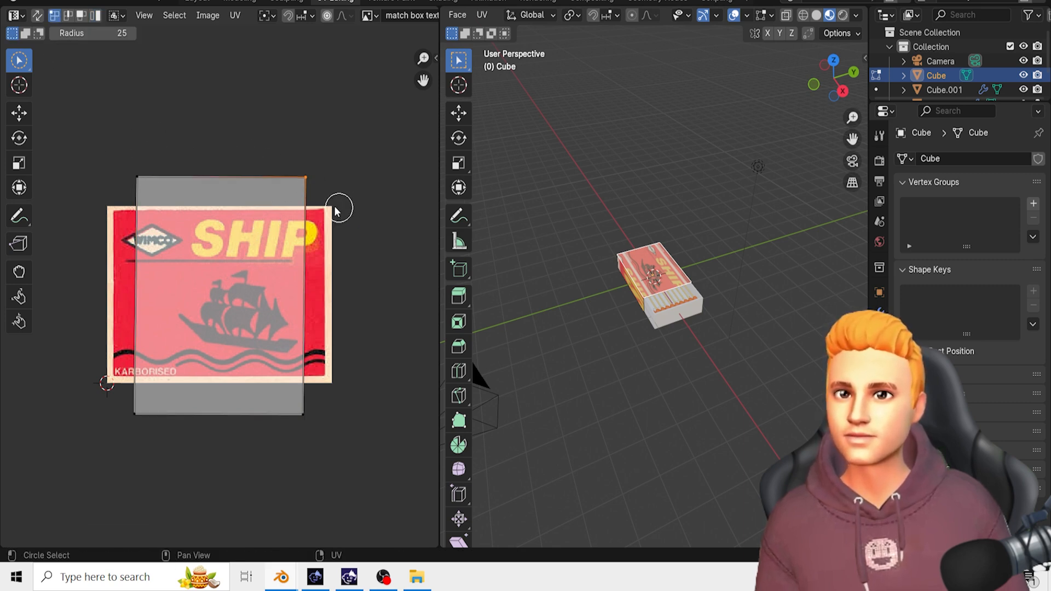
key("c")
key("Escape")
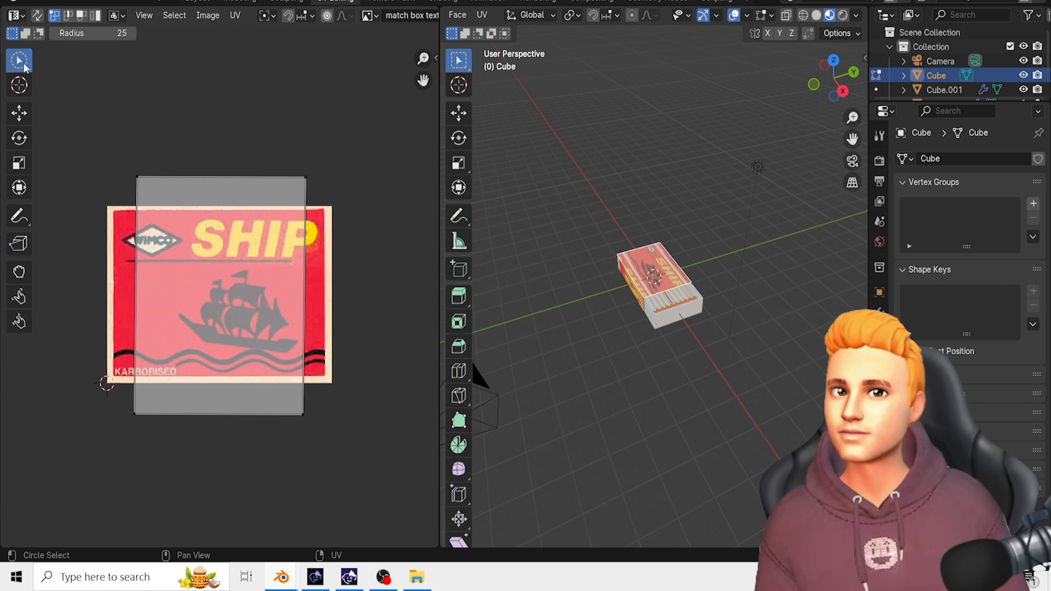
left_click_drag(24, 66, 60, 94)
left_click_drag(265, 132, 376, 410)
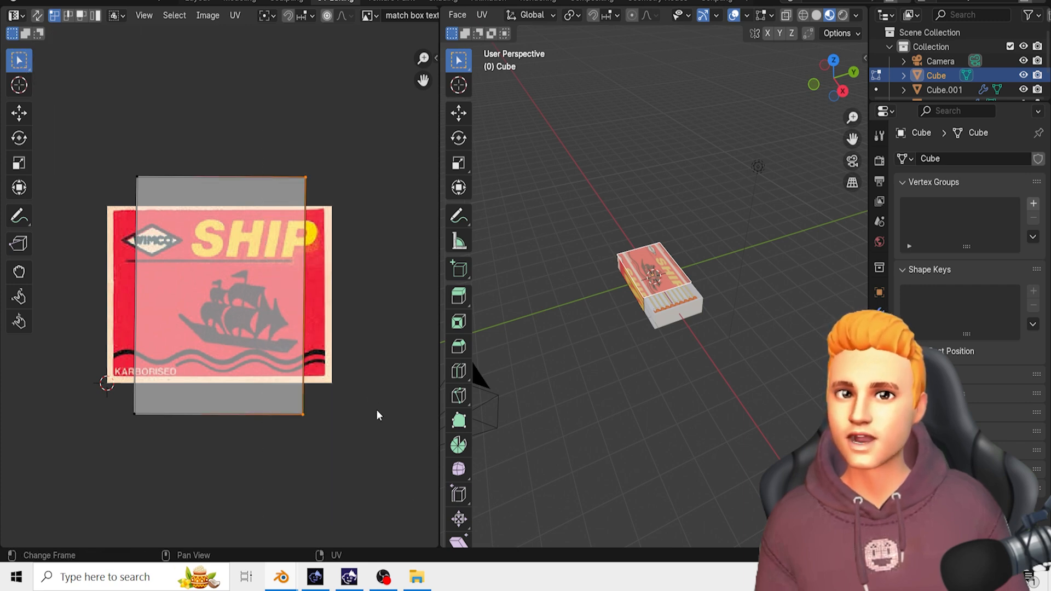
key("g")
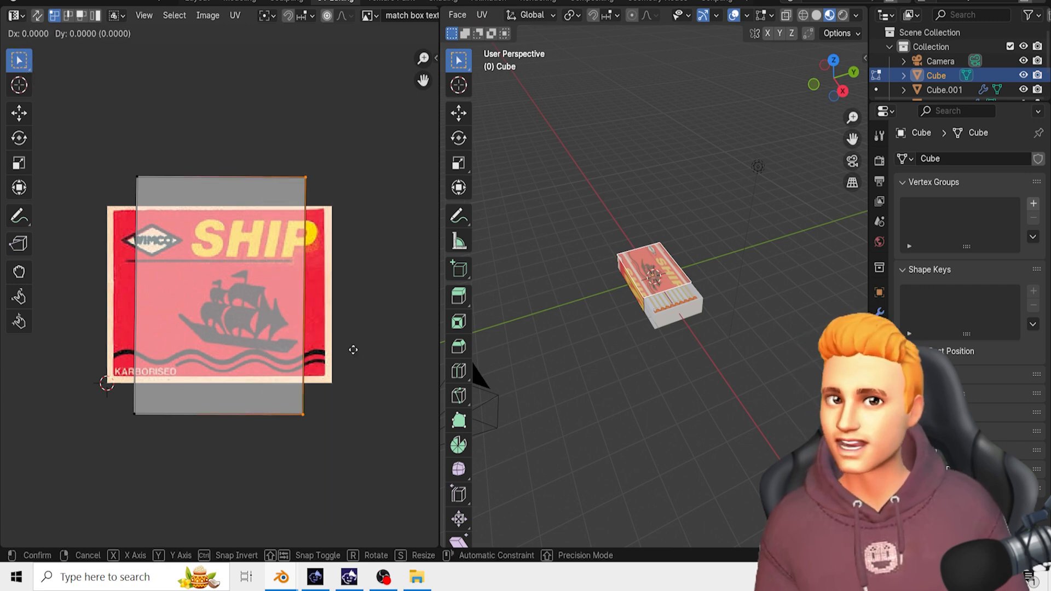
left_click(381, 350)
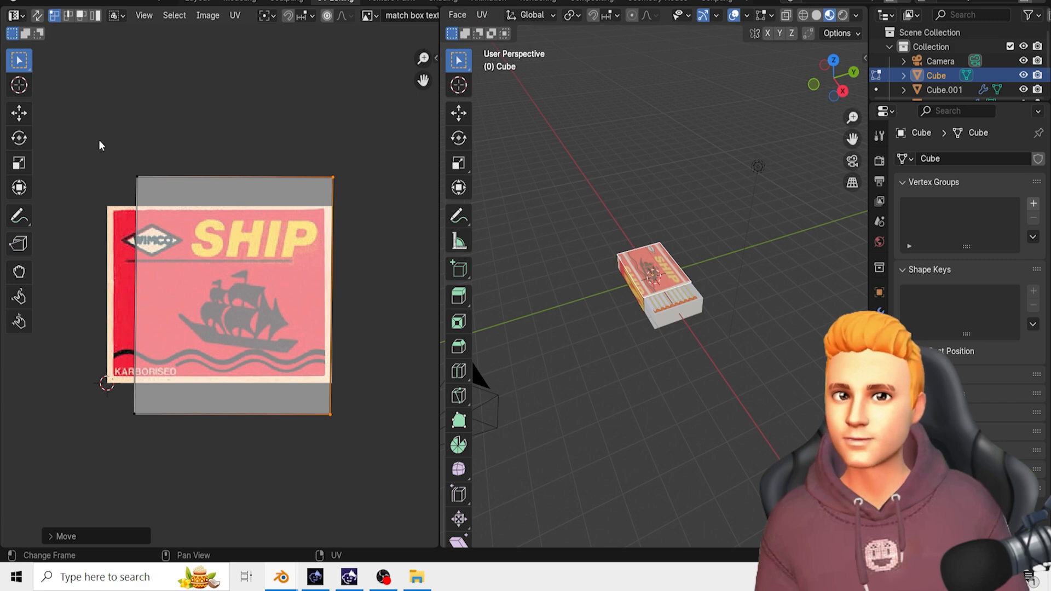
- Move the left edge of the top face's UVs out to the label image's left border
left_click_drag(99, 145, 164, 465)
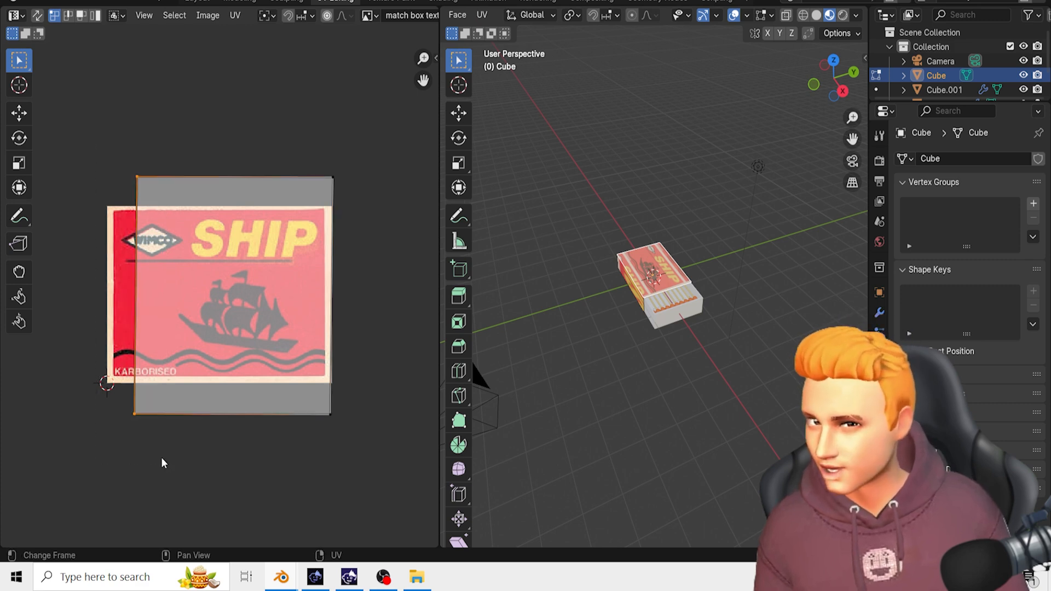
key("g")
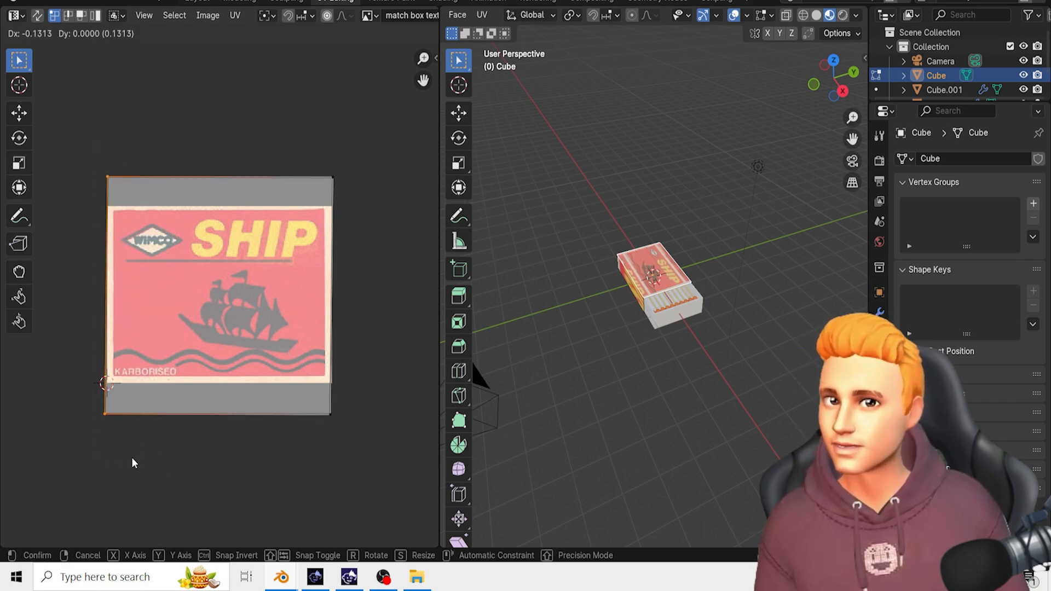
left_click(131, 463)
- Move the bottom and top edges of the top face's UVs in to the label image's lower and upper borders
left_click_drag(70, 411, 388, 461)
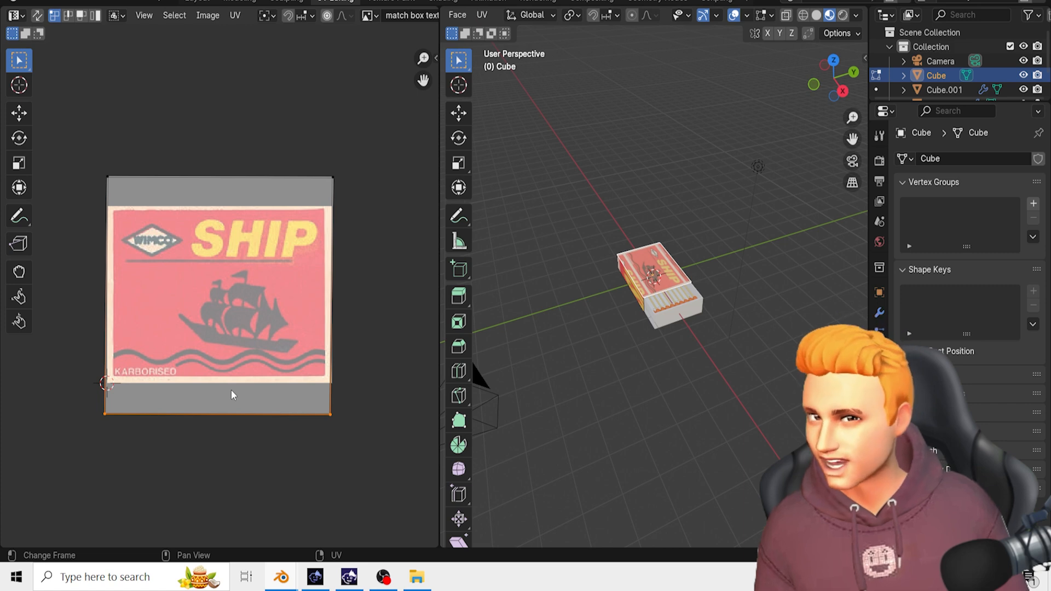
key("g")
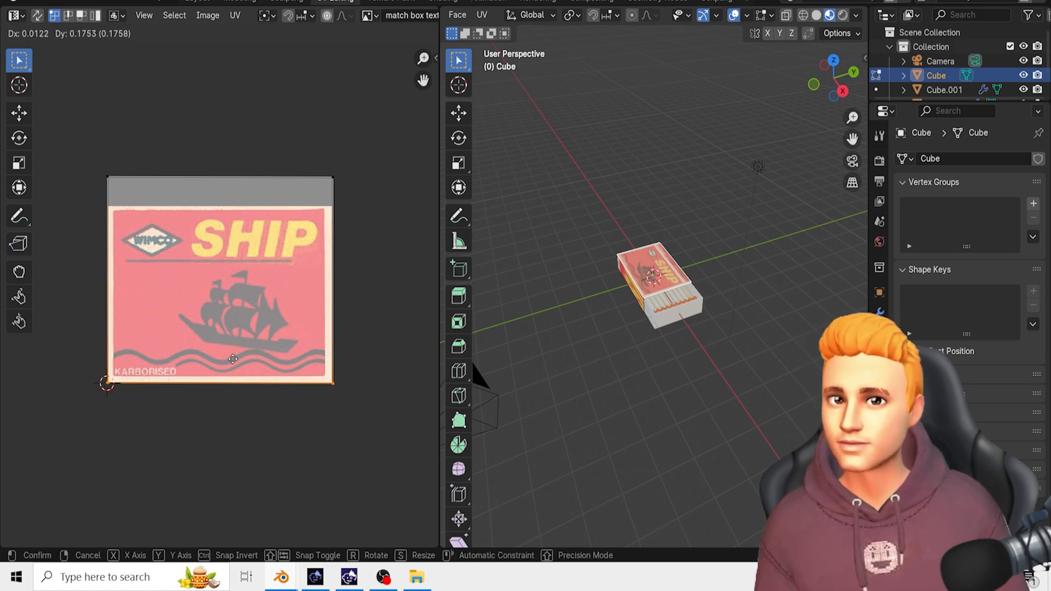
left_click(231, 359)
left_click_drag(91, 151, 353, 208)
key("g")
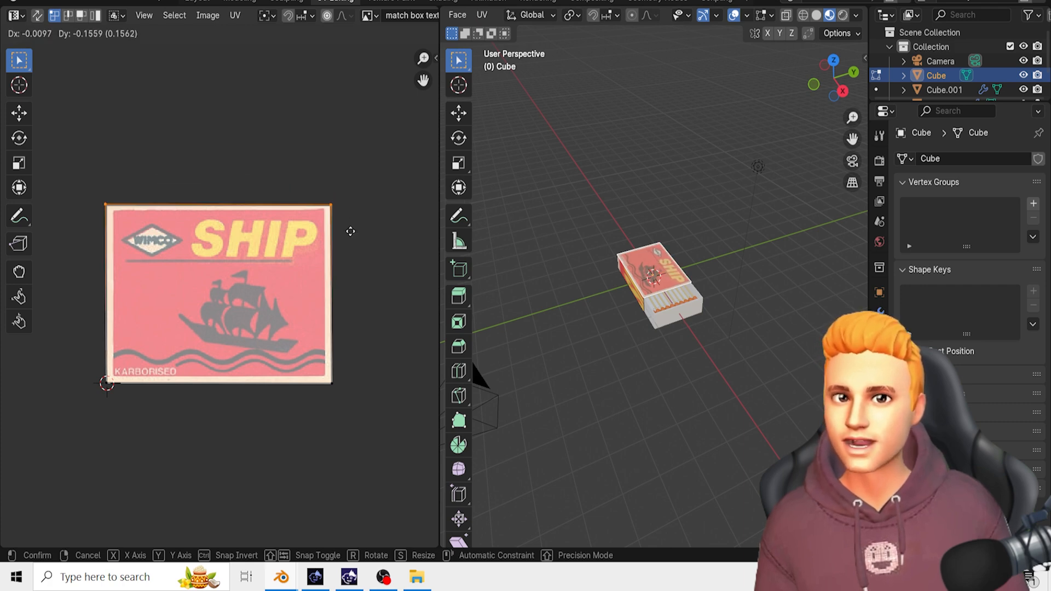
left_click(352, 233)
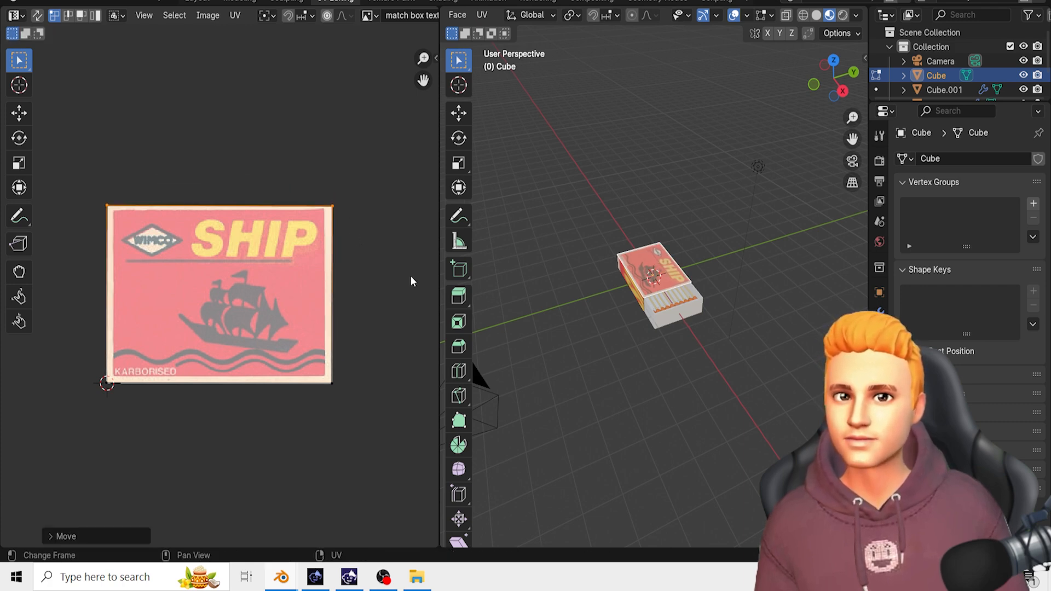
- Select only the sleeve's long side face and create a new material in a third material slot
key("alt+a")
scroll(625, 410, "up", 4)
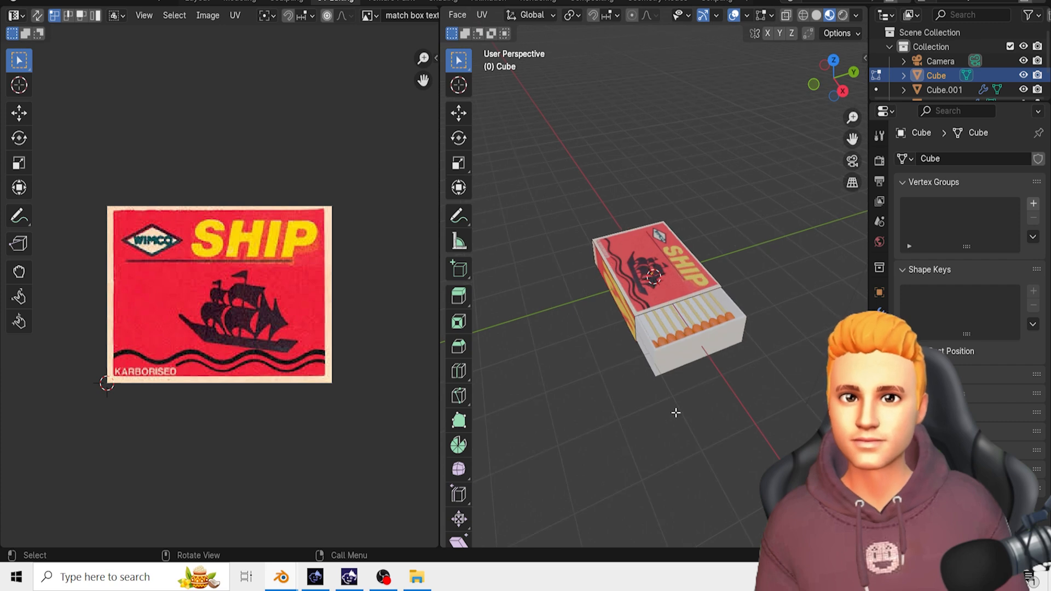
middle_click_drag(625, 410, 683, 395)
left_click(668, 312)
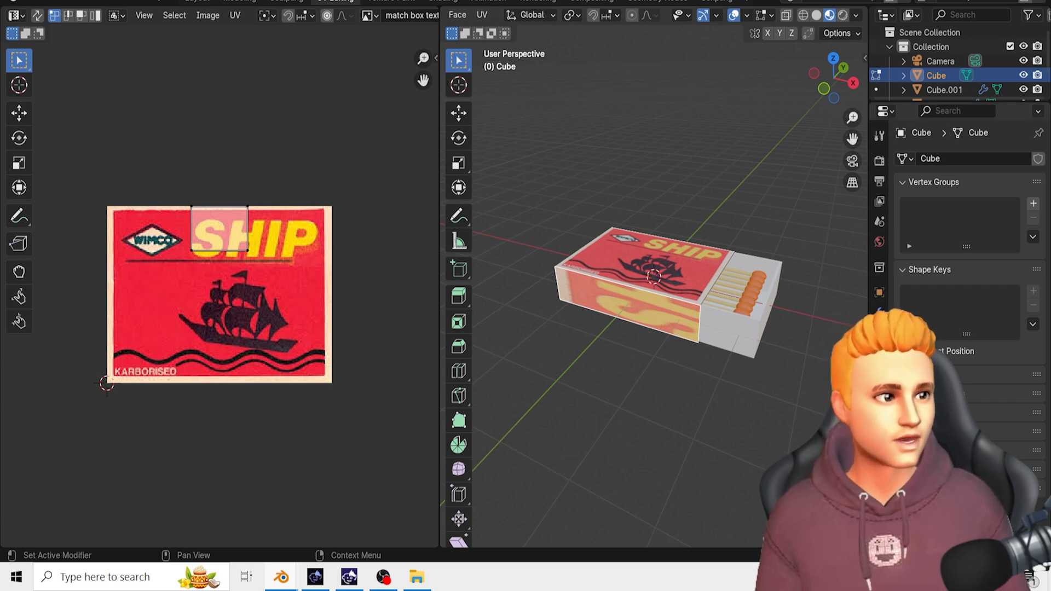
left_click(879, 413)
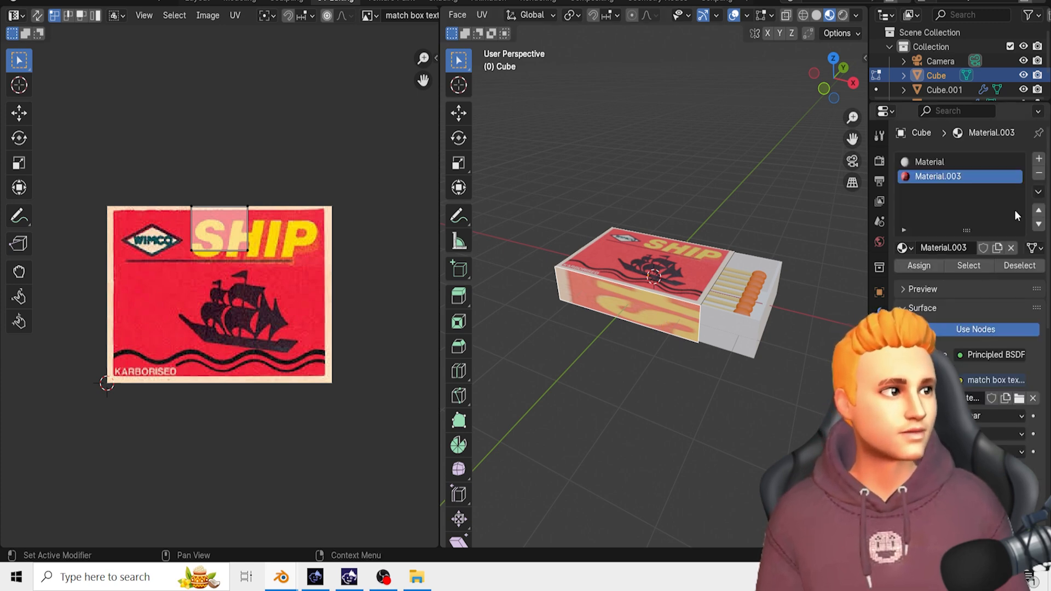
left_click(1039, 158)
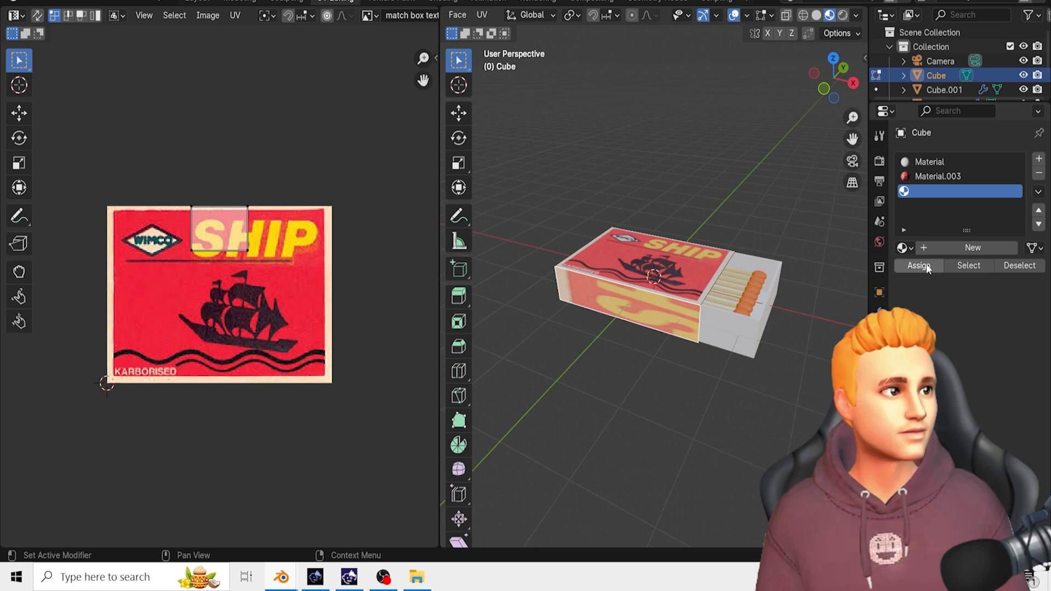
left_click(924, 249)
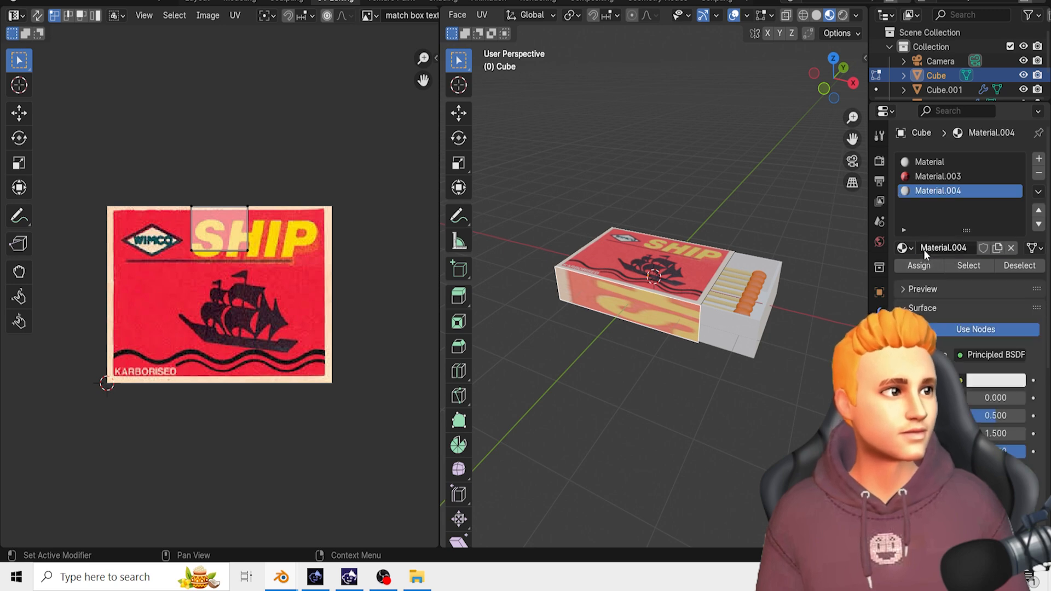
- Link an Image Texture to the new material's base colour and load matchbox texture 2.jpg from the Desktop
left_click(960, 381)
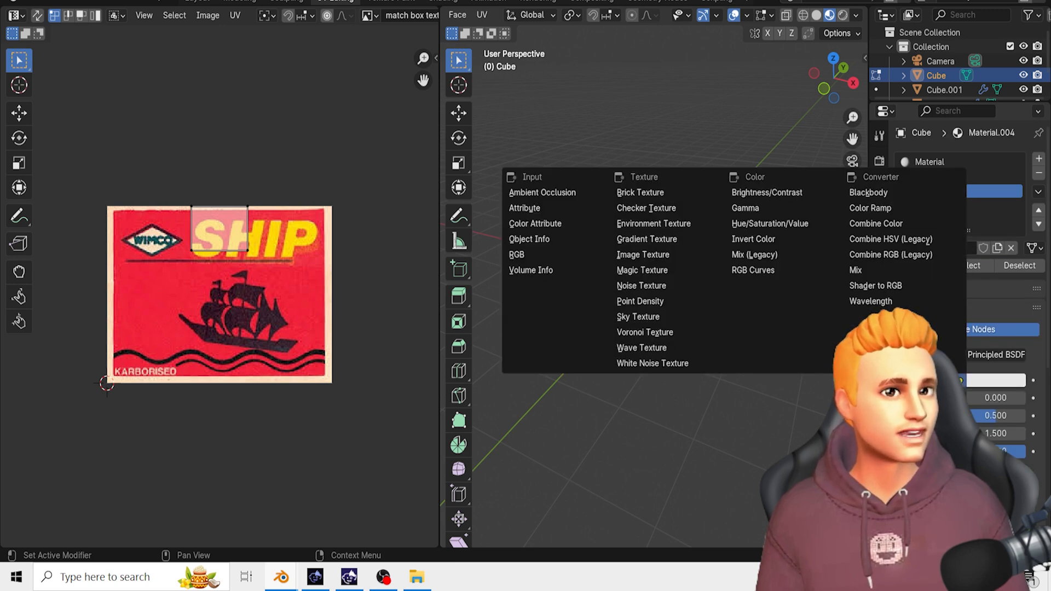
left_click(652, 254)
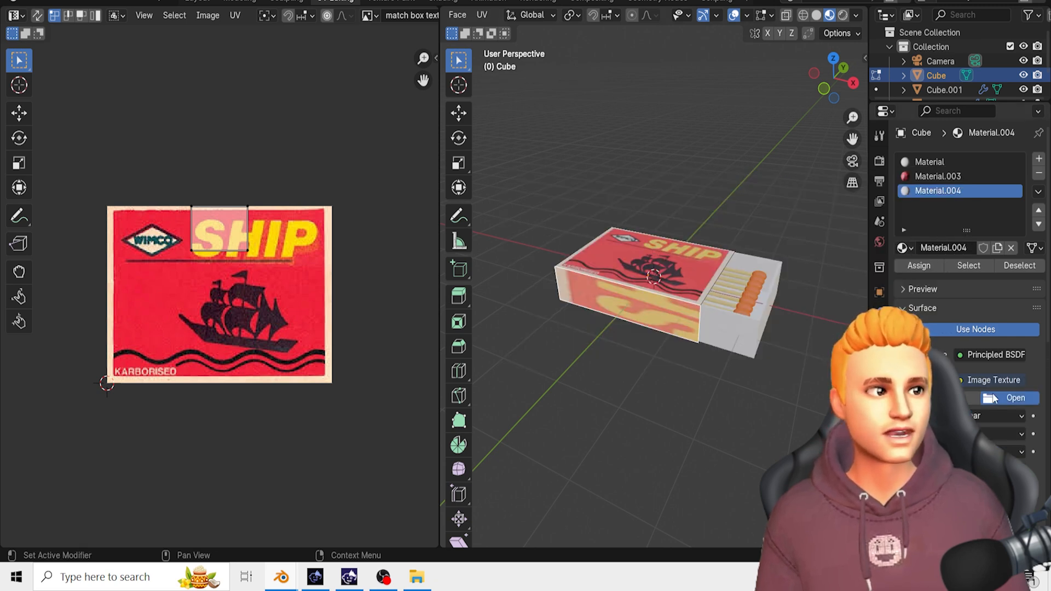
left_click(1010, 398)
left_click(273, 154)
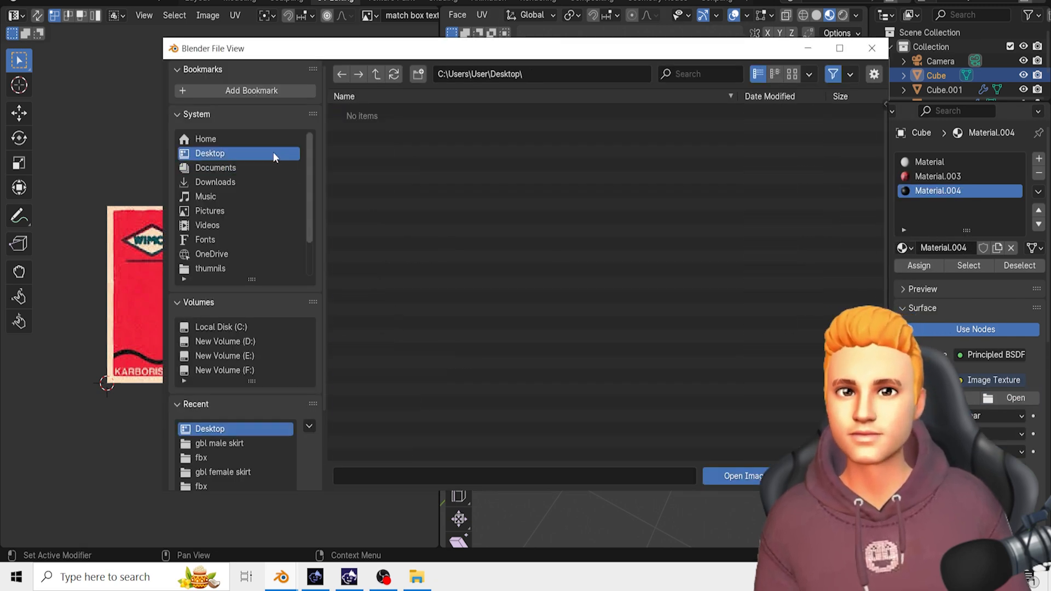
left_click(432, 256)
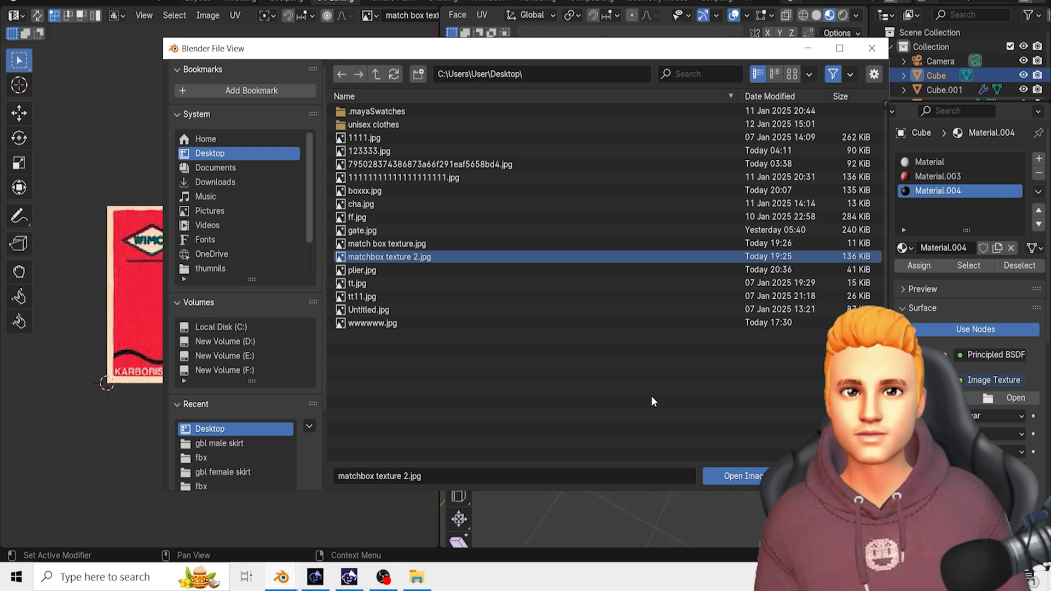
left_click(740, 475)
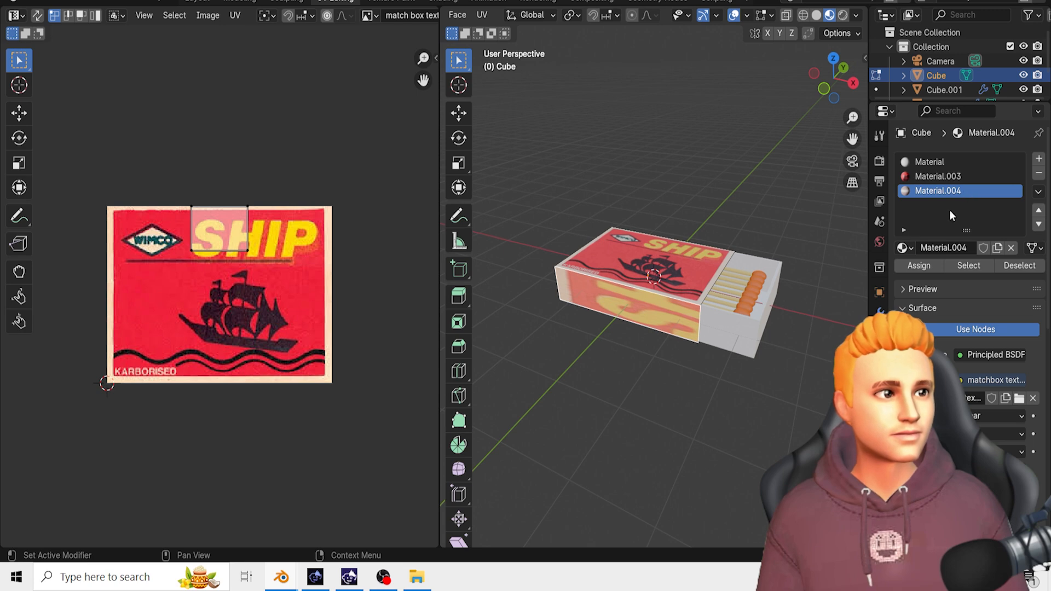
- Assign the striker material to the selected side face and unwrap the face
left_click(919, 265)
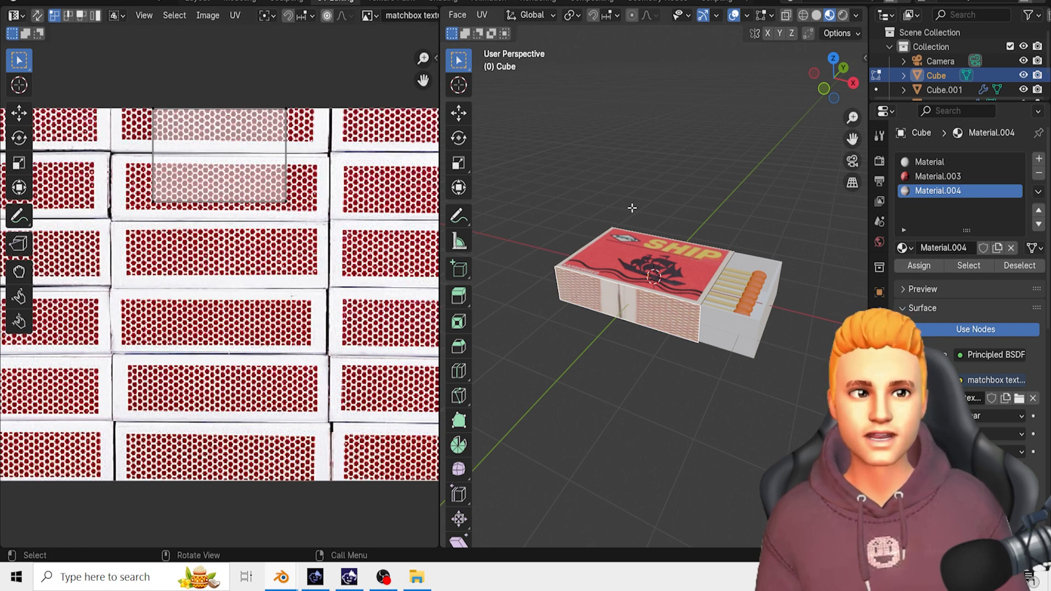
key("u")
left_click(624, 315)
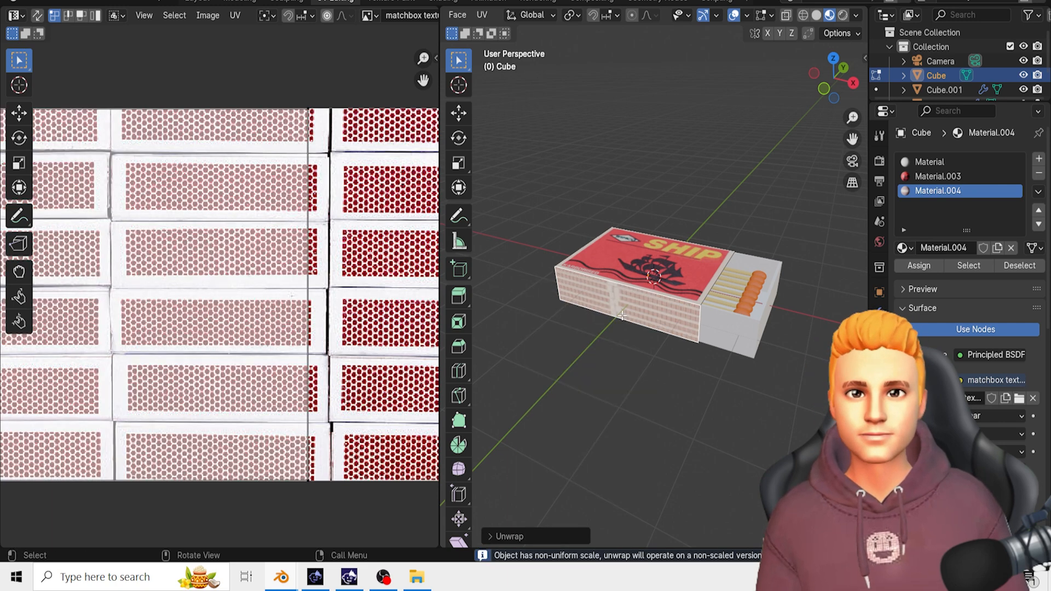
- Move the left and right edges of the side face's UVs in line with the borders of the image's middle striker column
scroll(313, 229, "down", 2)
scroll(310, 245, "up", 1)
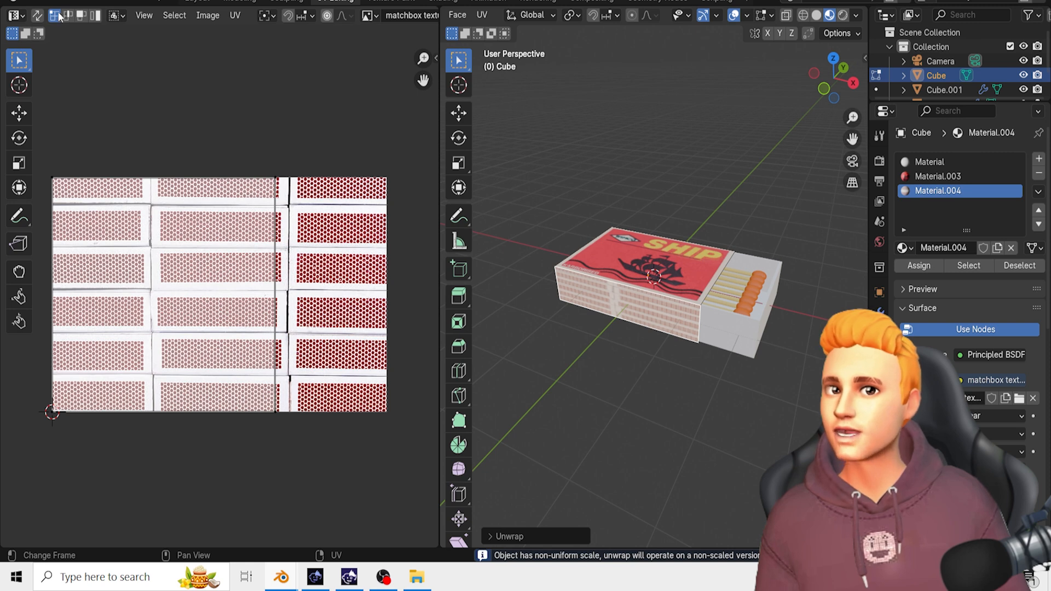
left_click_drag(47, 164, 61, 507)
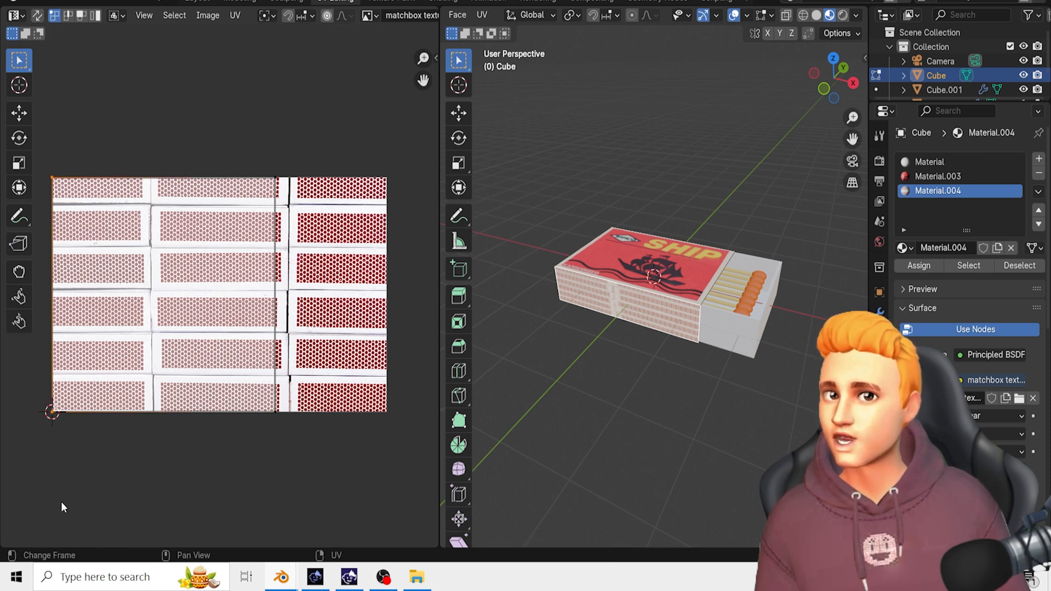
key("g")
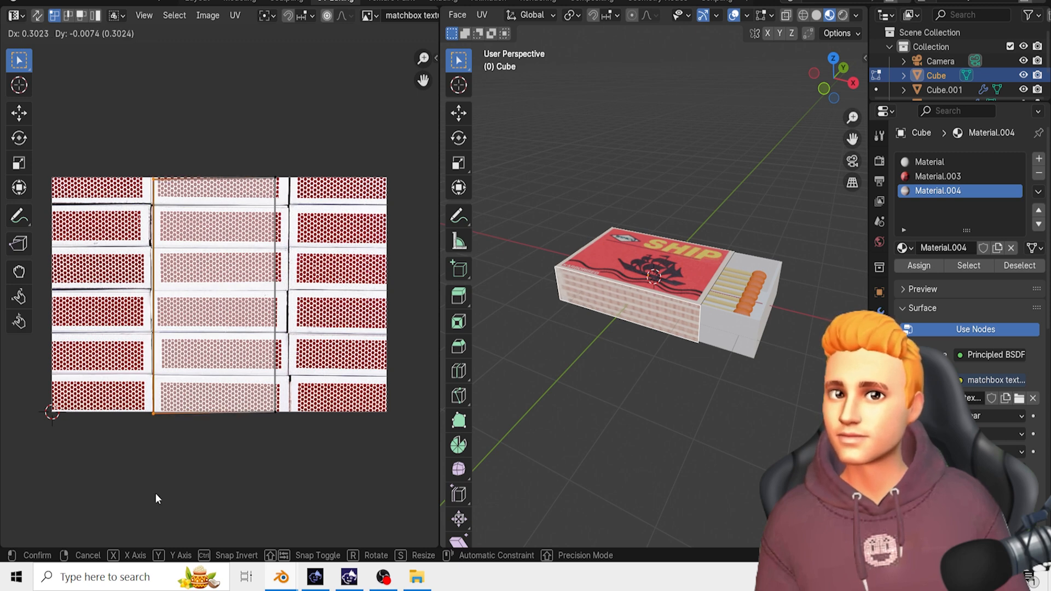
left_click(155, 496)
left_click_drag(212, 134, 345, 528)
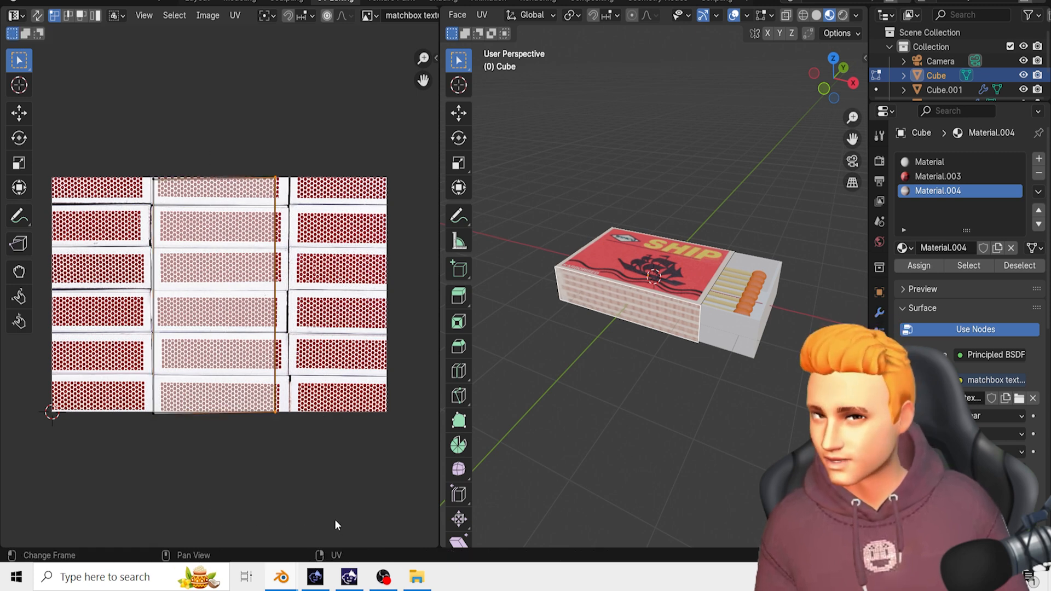
key("g")
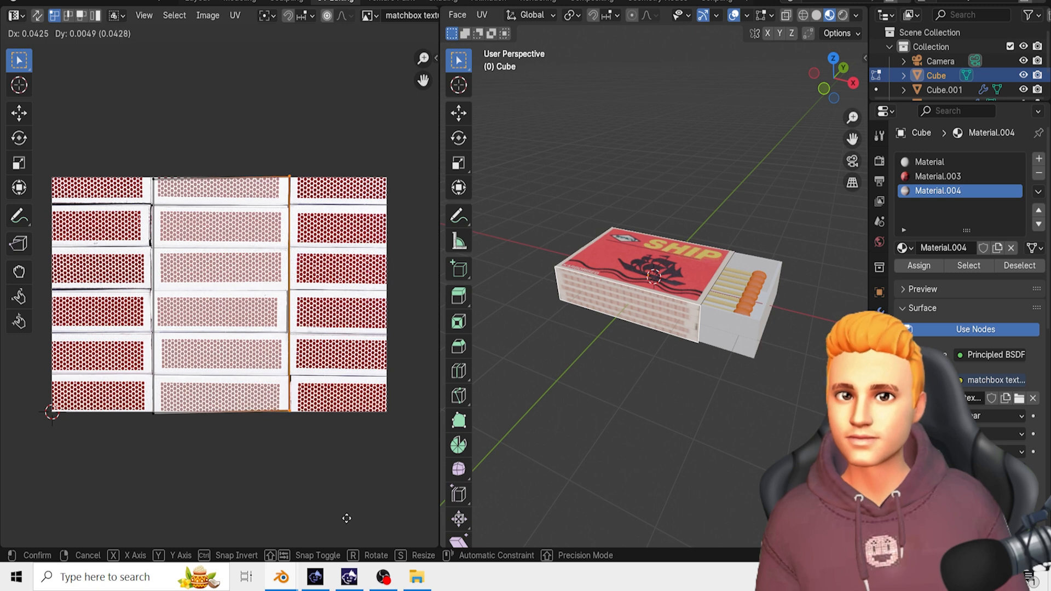
left_click(346, 519)
- Lower the top edge of the side face's UVs to the second-row striker panel's upper border and straighten its right corner
left_click_drag(121, 129, 361, 221)
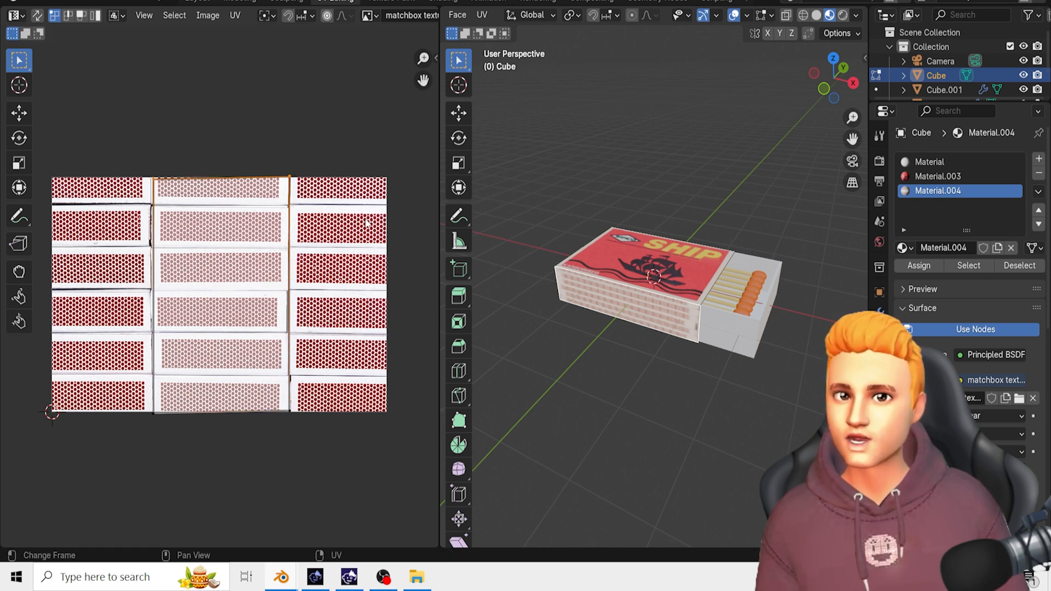
key("g")
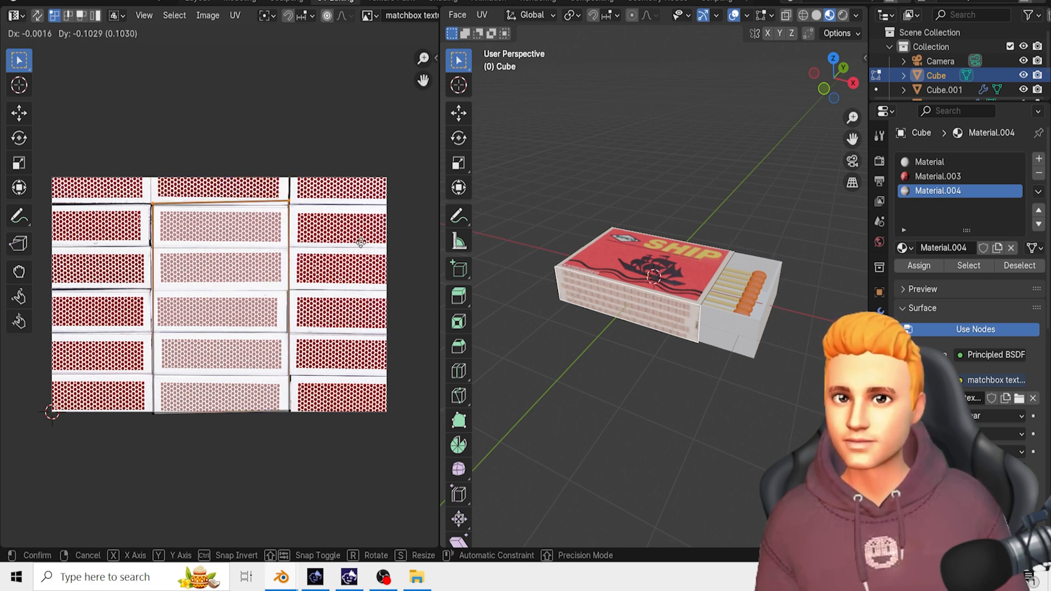
left_click(360, 243)
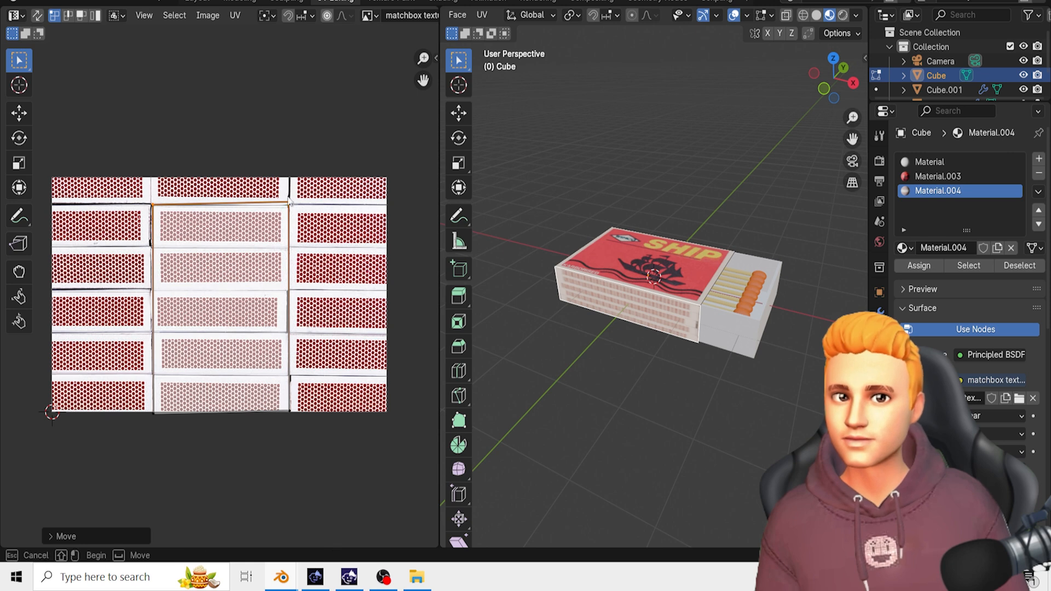
left_click(302, 207)
key("g")
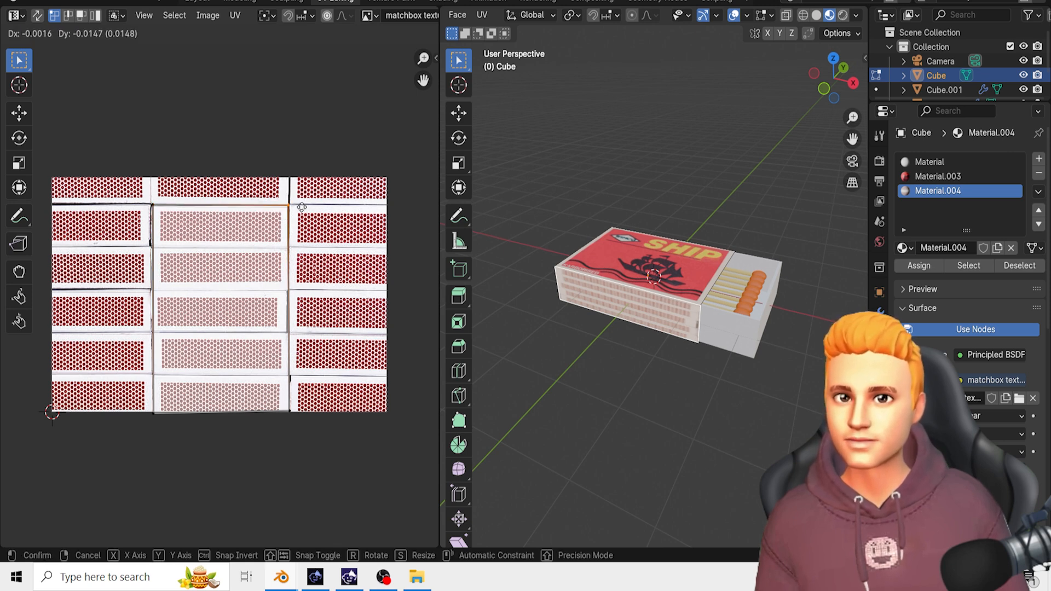
left_click(300, 239)
- Raise the bottom edge of the side face's UVs to the same striker panel's lower border and align its right corner
left_click_drag(134, 405, 329, 416)
key("g")
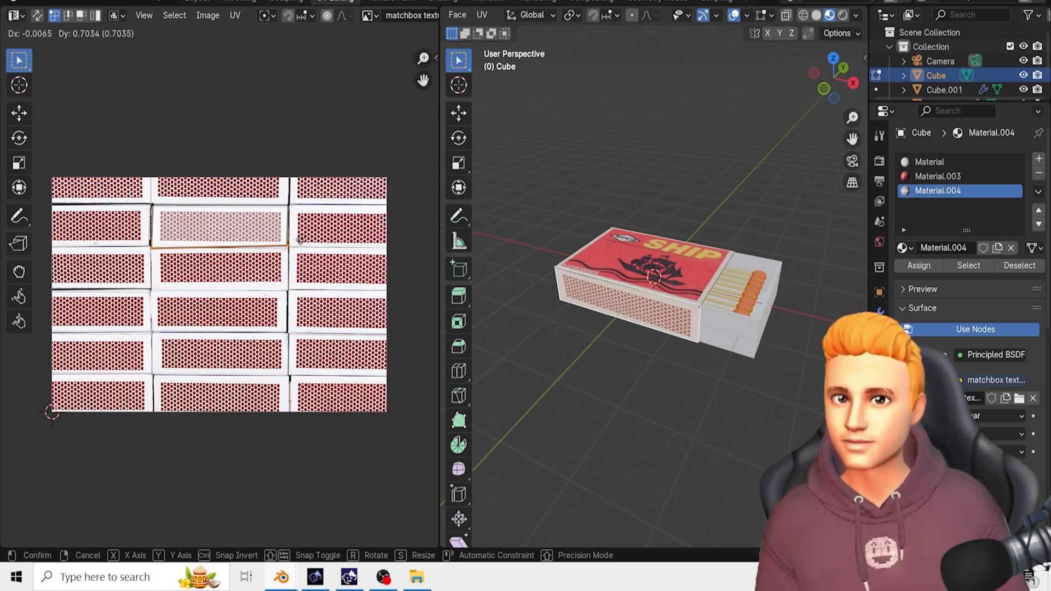
left_click(301, 240)
key("g")
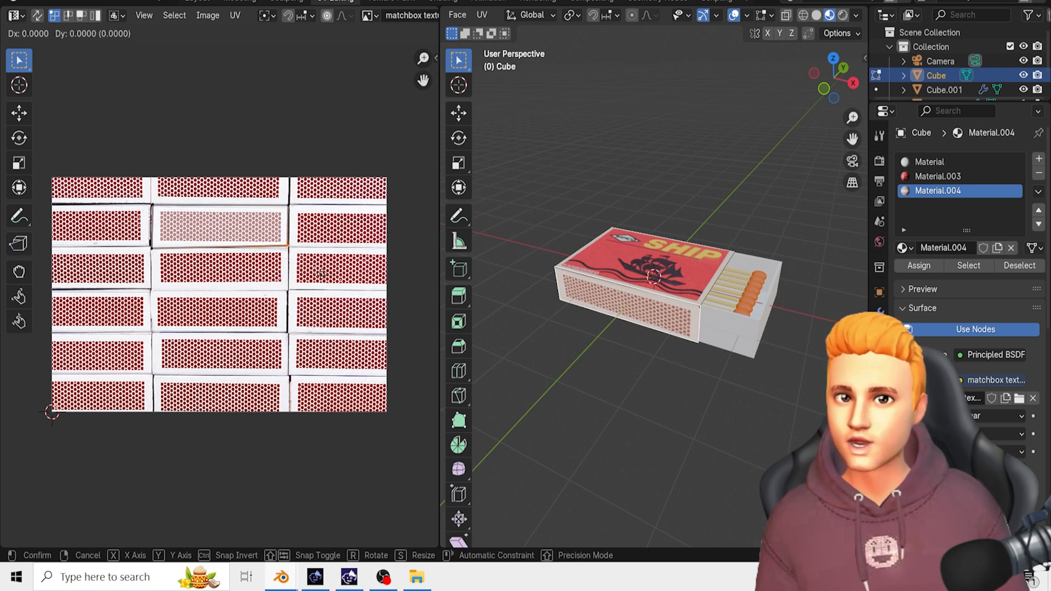
left_click(324, 278)
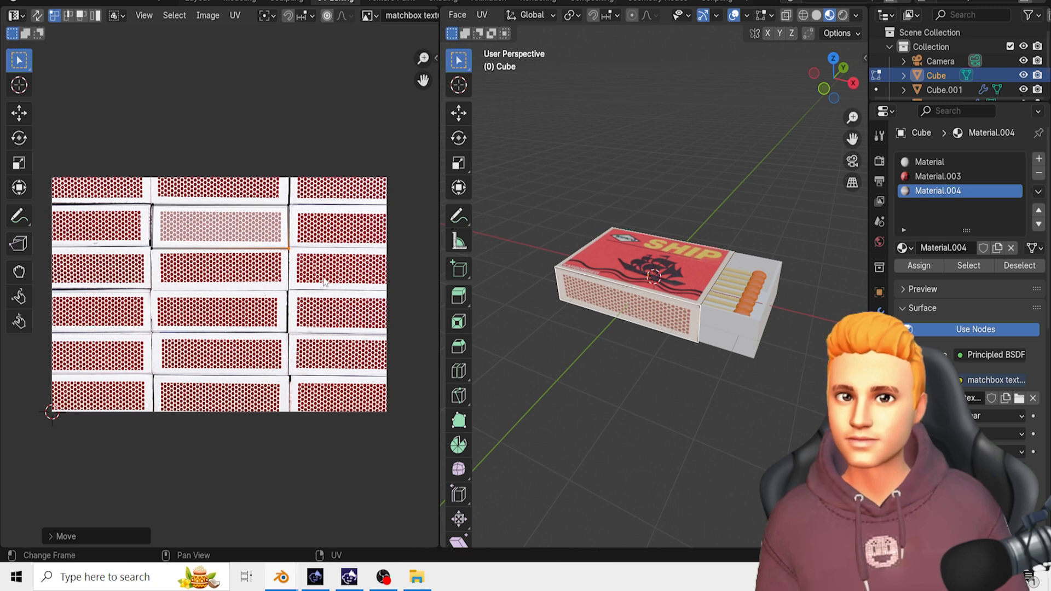
- Reselect the side face, nudge its UVs' top edge slightly down inside the striker panel's border, and deselect the face
left_click(668, 414)
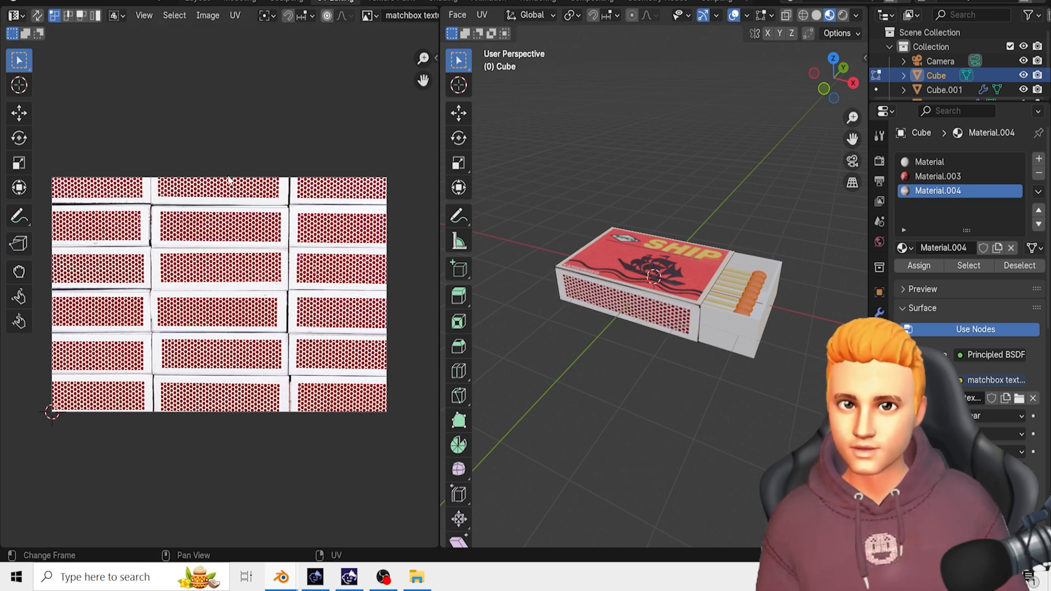
left_click(603, 294)
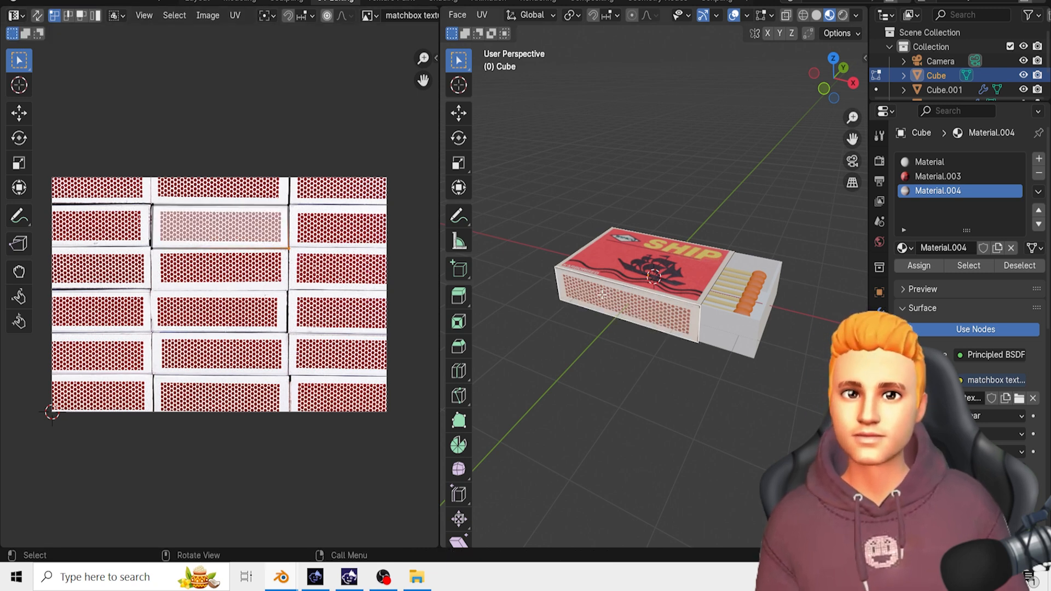
left_click(179, 205)
key("g")
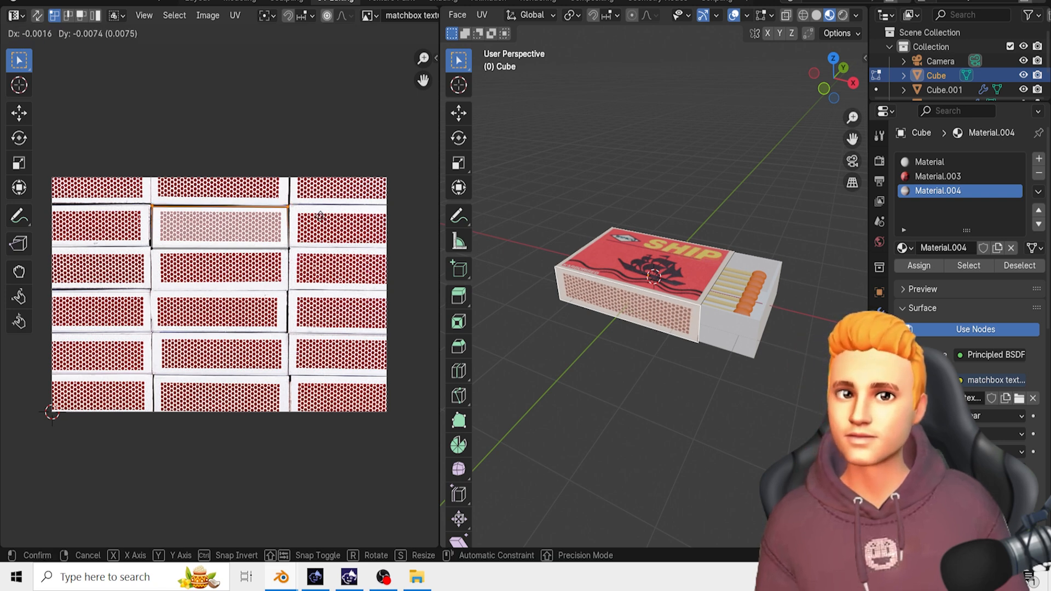
left_click(321, 215)
left_click(682, 380)
- Select the sleeve's opposite long side face, assign the striker material Material.004 to it and unwrap it
middle_click_drag(694, 396, 799, 281)
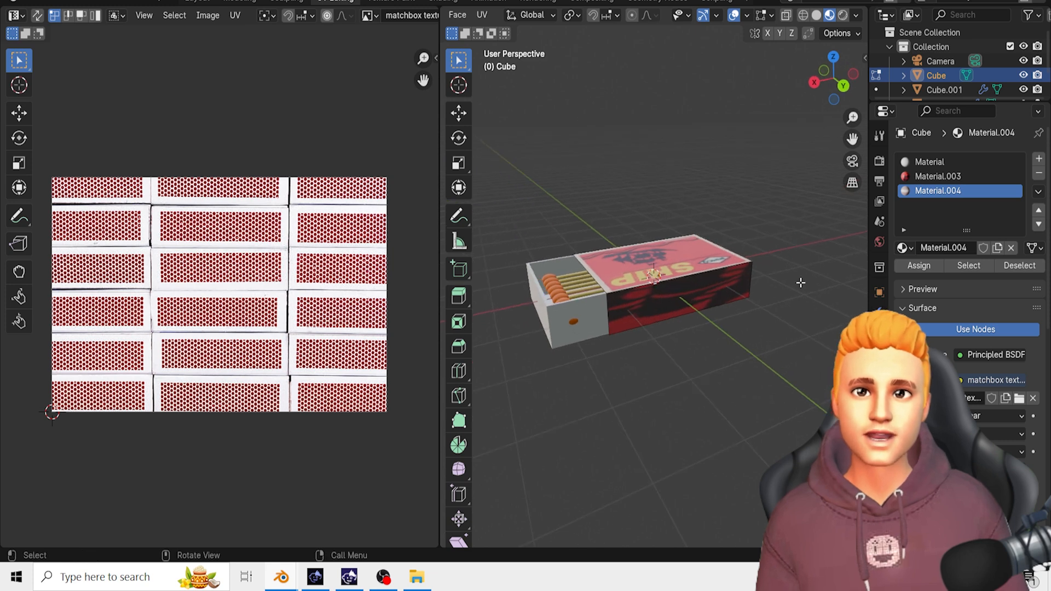
left_click(744, 279)
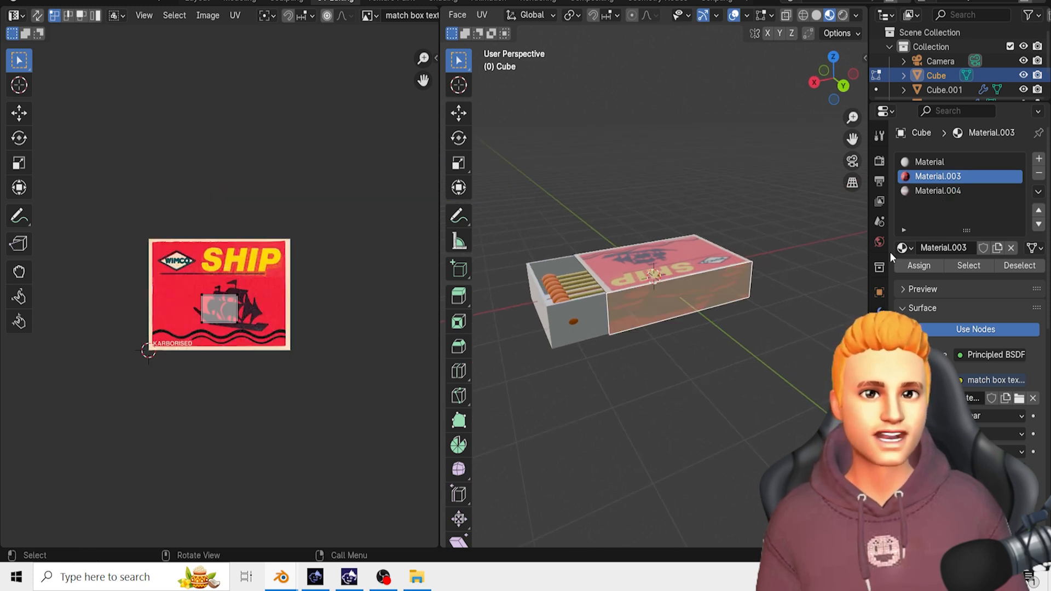
left_click(943, 190)
left_click(919, 265)
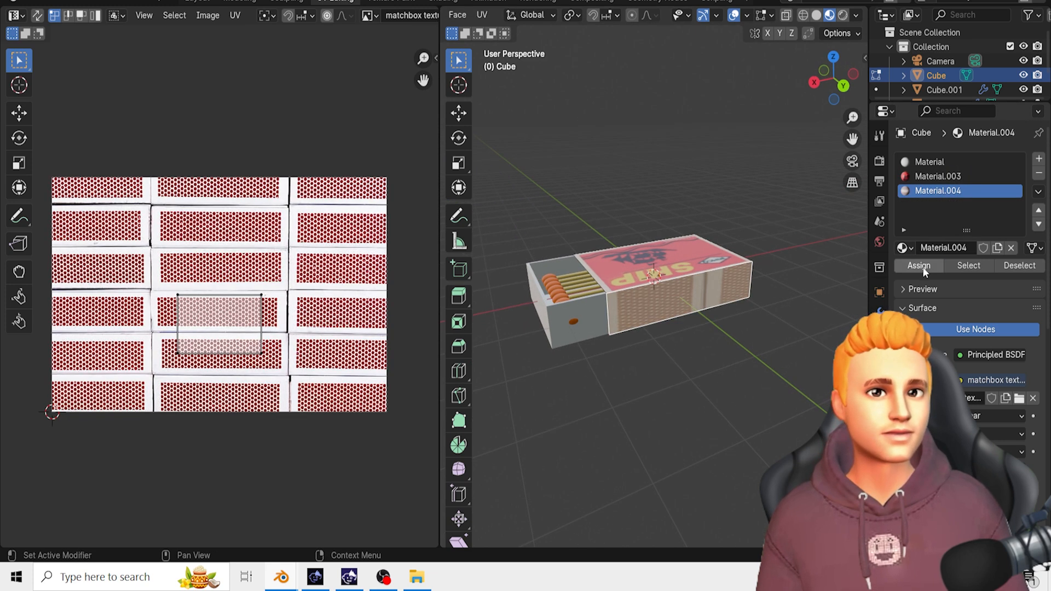
key("u")
left_click(712, 297)
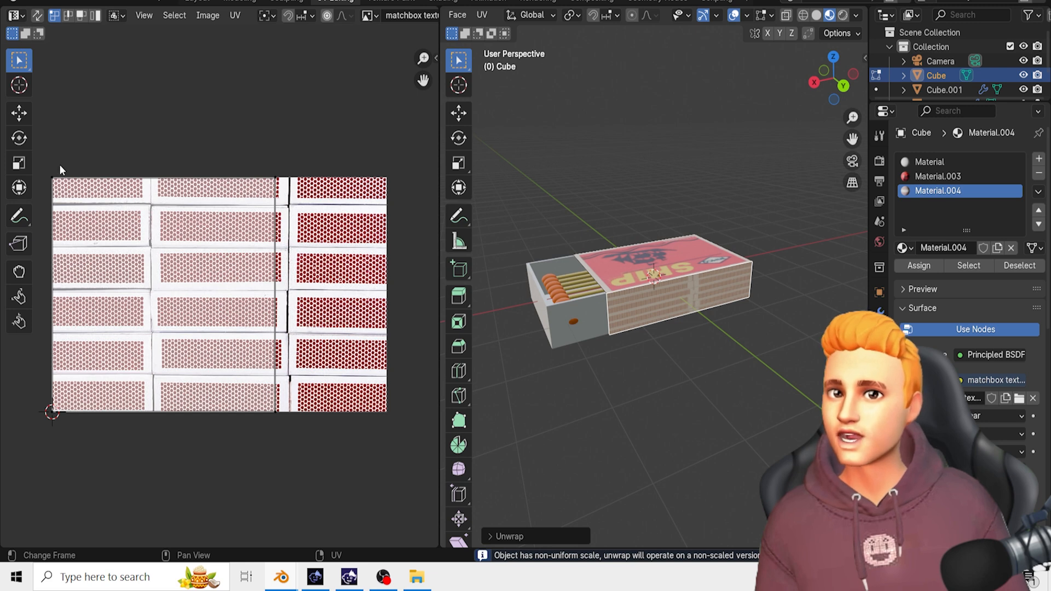
- Fit the opposite side face's UVs around the third-row striker panel in the image's middle column by moving its edges and corners
left_click_drag(51, 164, 315, 185)
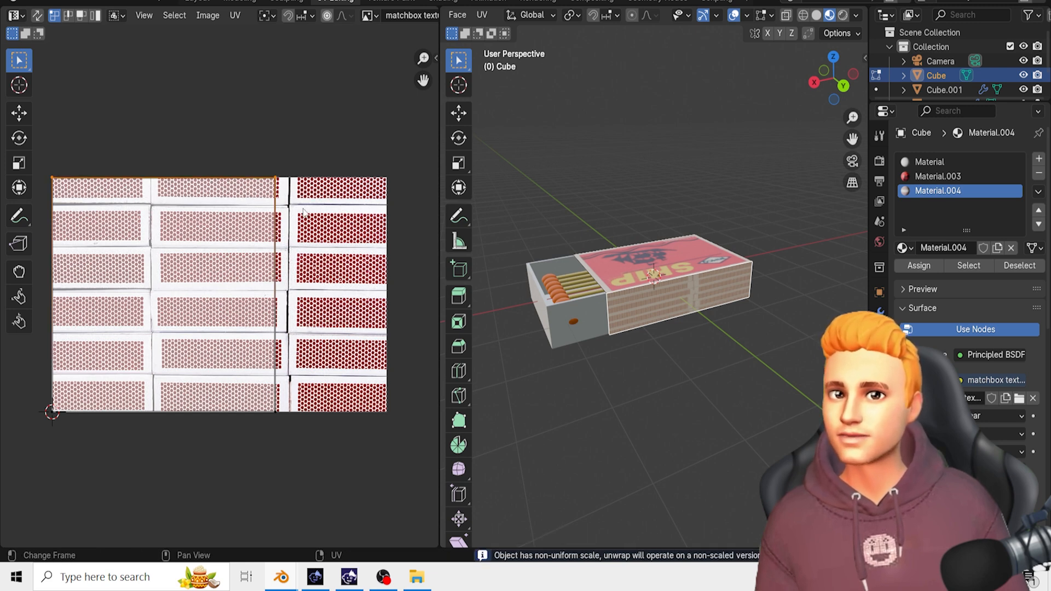
key("g")
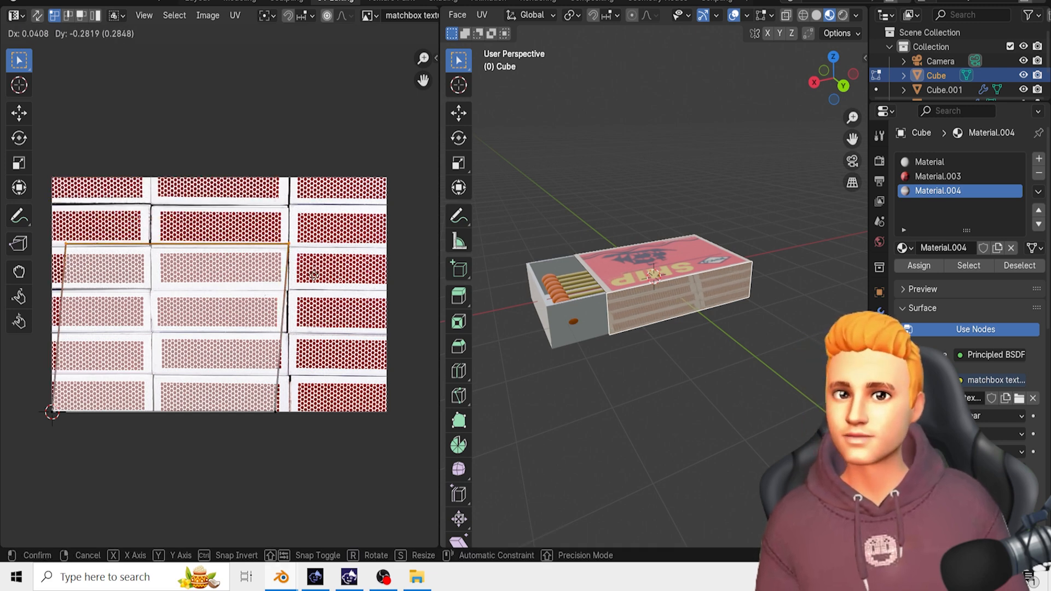
left_click(314, 286)
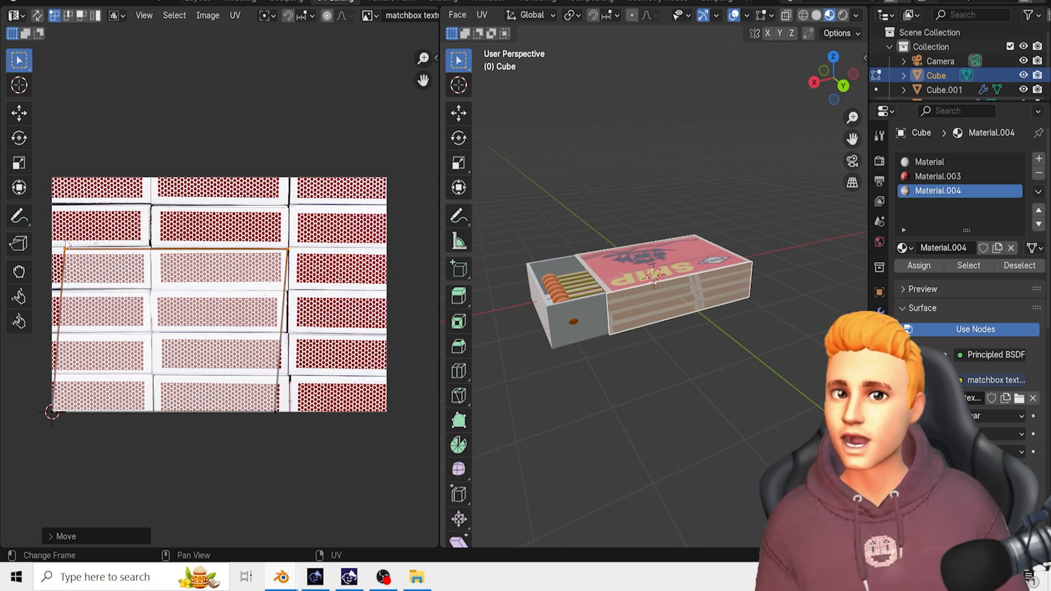
key("g")
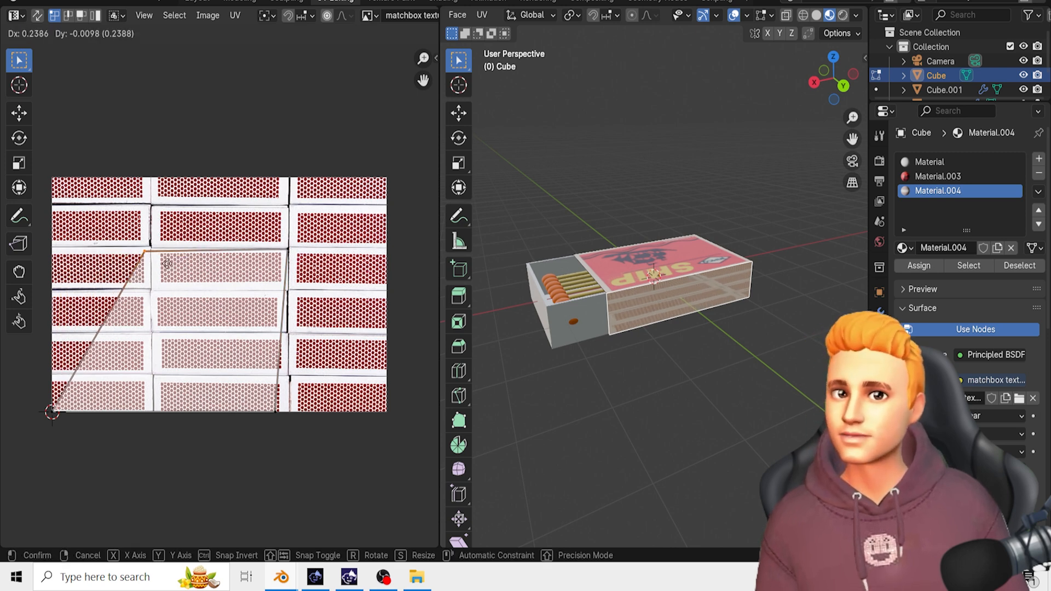
left_click(173, 265)
key("g")
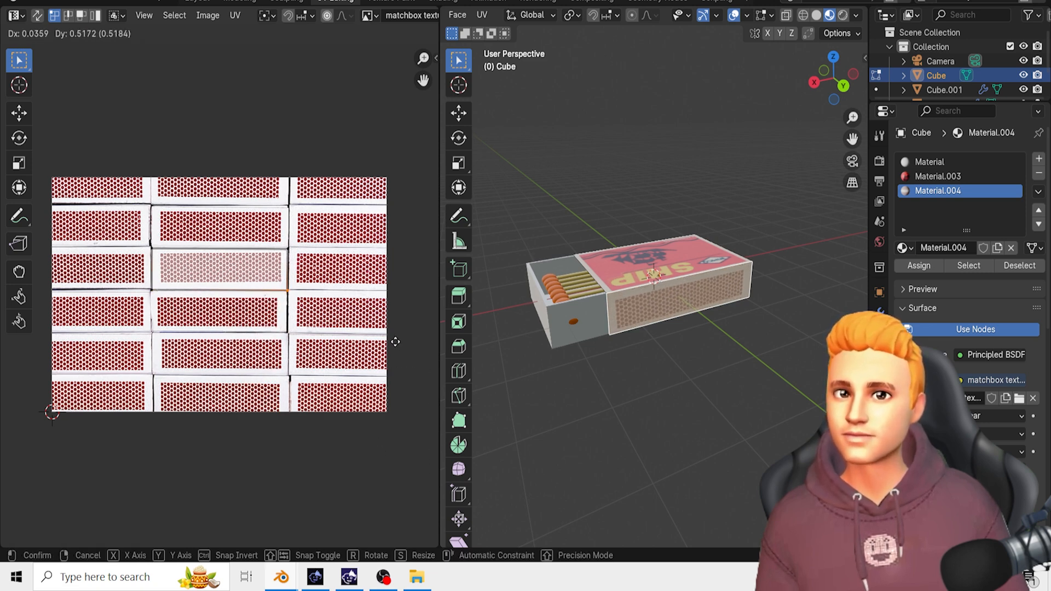
left_click(397, 345)
left_click(772, 459)
- Unwrap the sleeve's bottom face and rotate its UVs by about 90 degrees on the label image
middle_click_drag(645, 395, 704, 307)
left_click(689, 301)
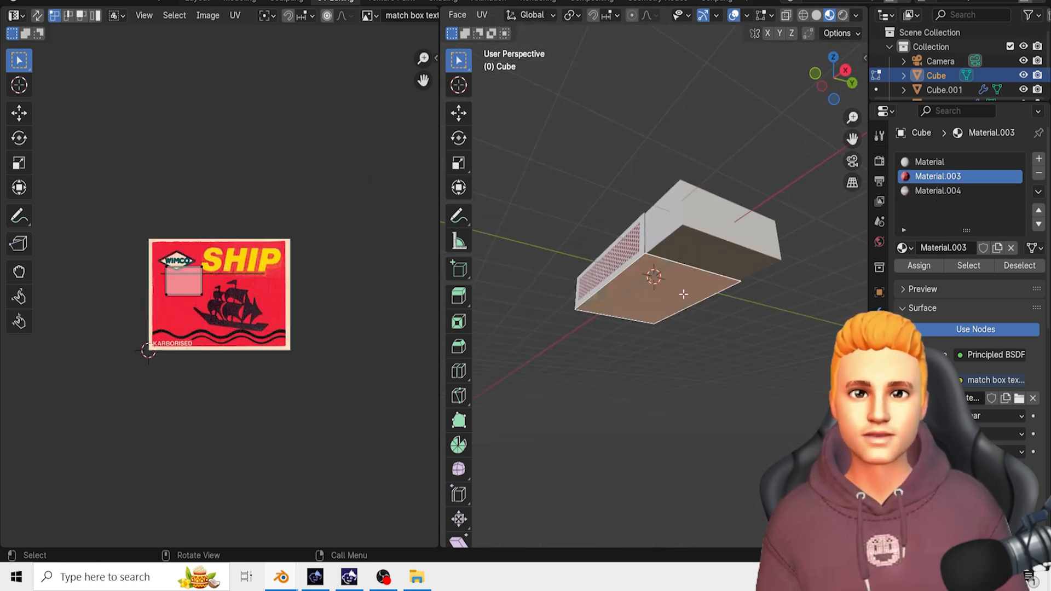
key("u")
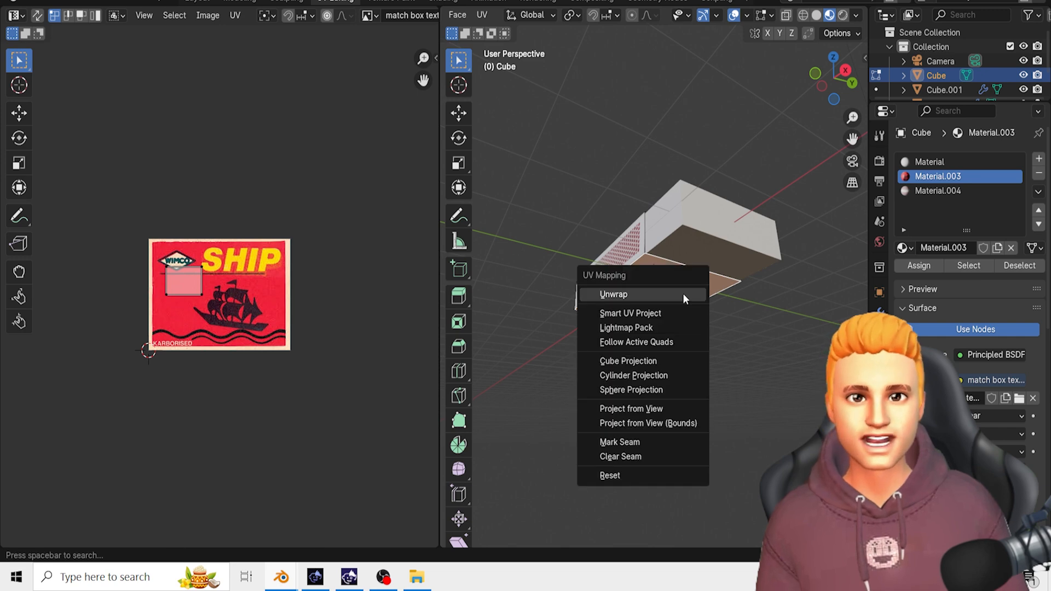
left_click(682, 293)
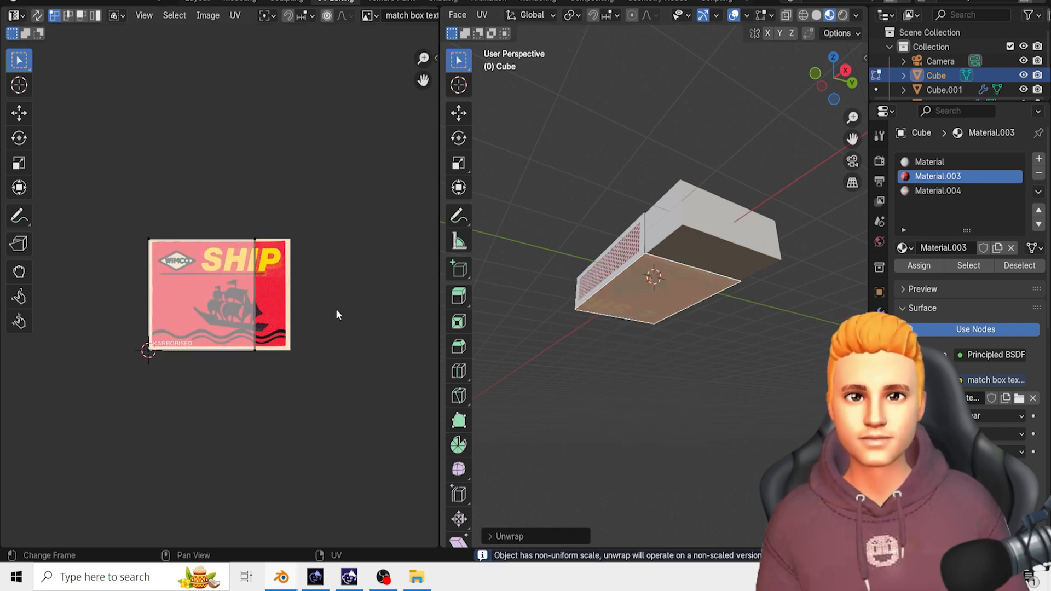
left_click_drag(135, 211, 281, 368)
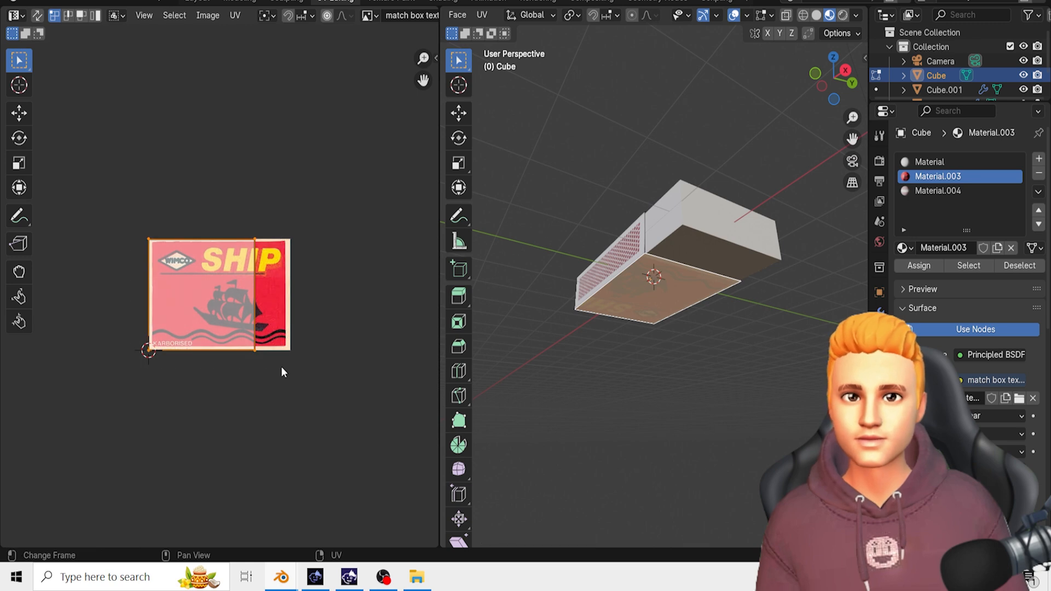
key("r")
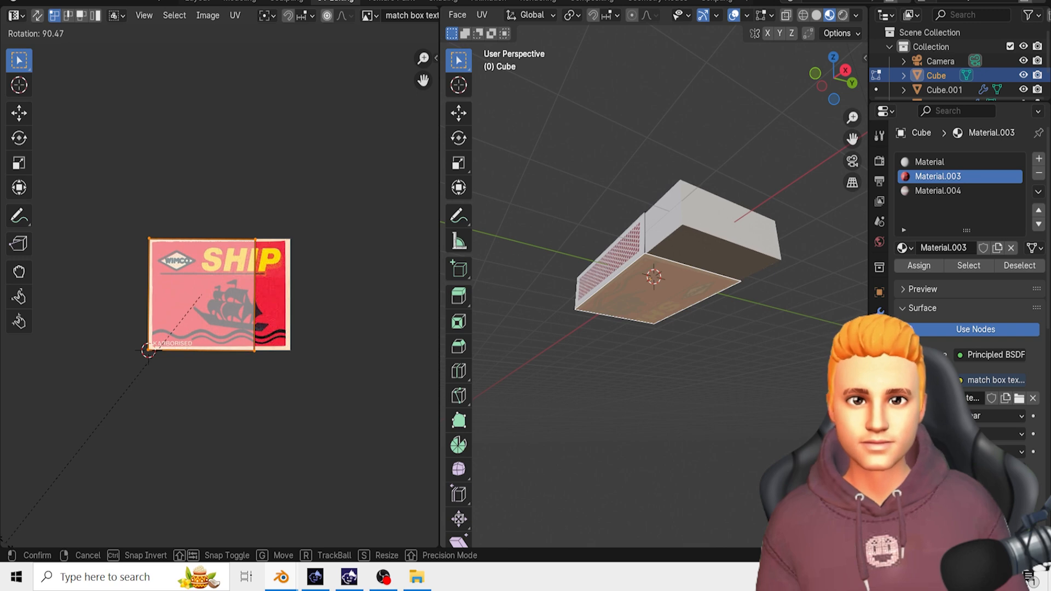
left_click(2, 538)
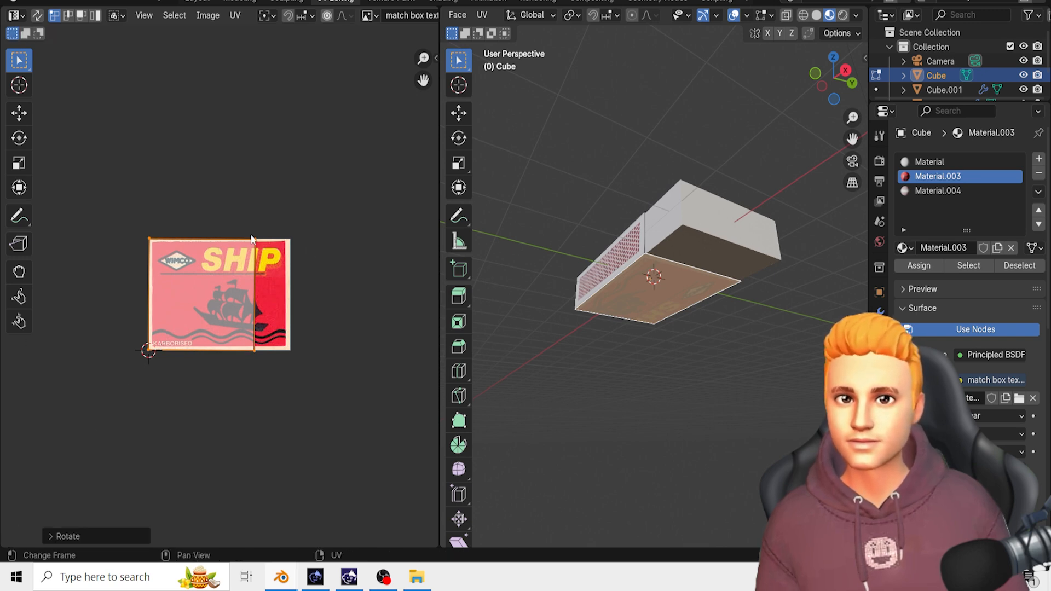
- Move the right edge of the bottom face's UVs out to the label image's right border and deselect the face
left_click_drag(219, 207, 383, 440)
key("g")
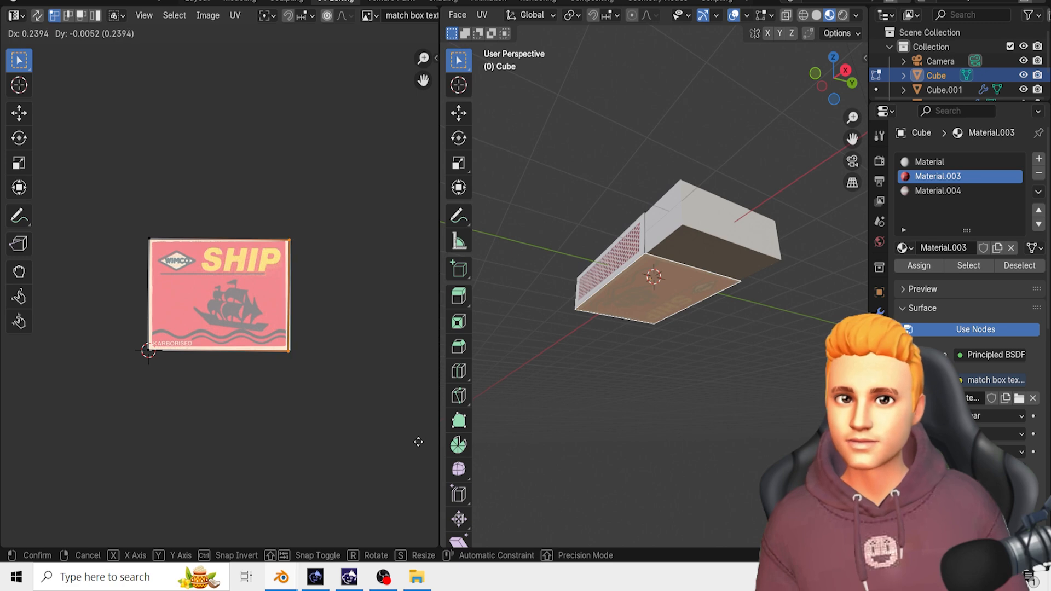
left_click(420, 442)
left_click_drag(122, 225, 225, 375)
left_click(735, 396)
- Examine the textured matchbox from its open back end, its sides and above
middle_click_drag(735, 395, 706, 77)
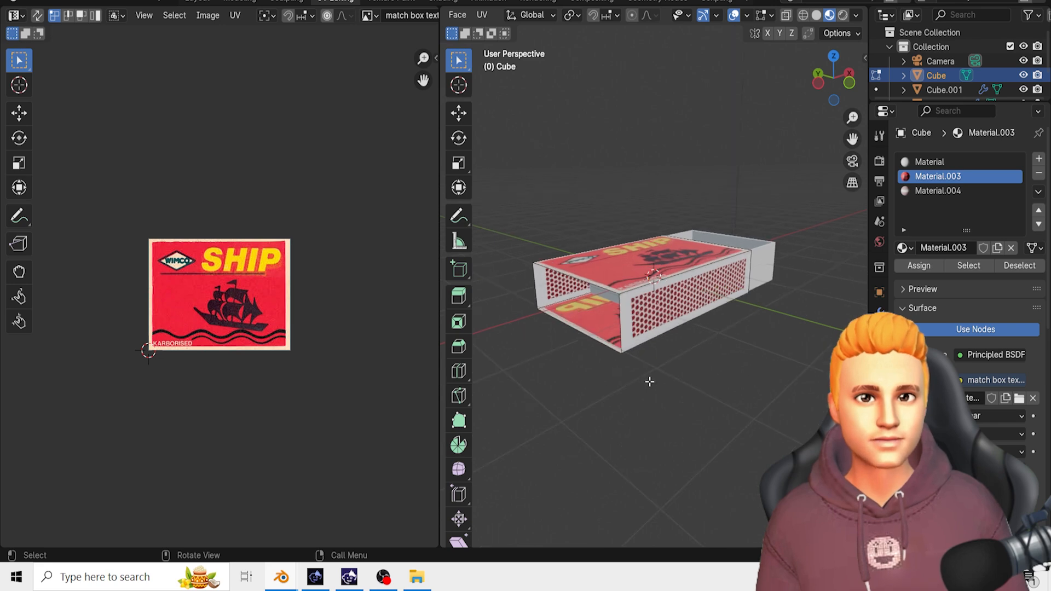
scroll(649, 382, "up", 1)
left_click(543, 280)
middle_click_drag(570, 372, 591, 383)
left_click(657, 416)
middle_click_drag(657, 417, 630, 394)
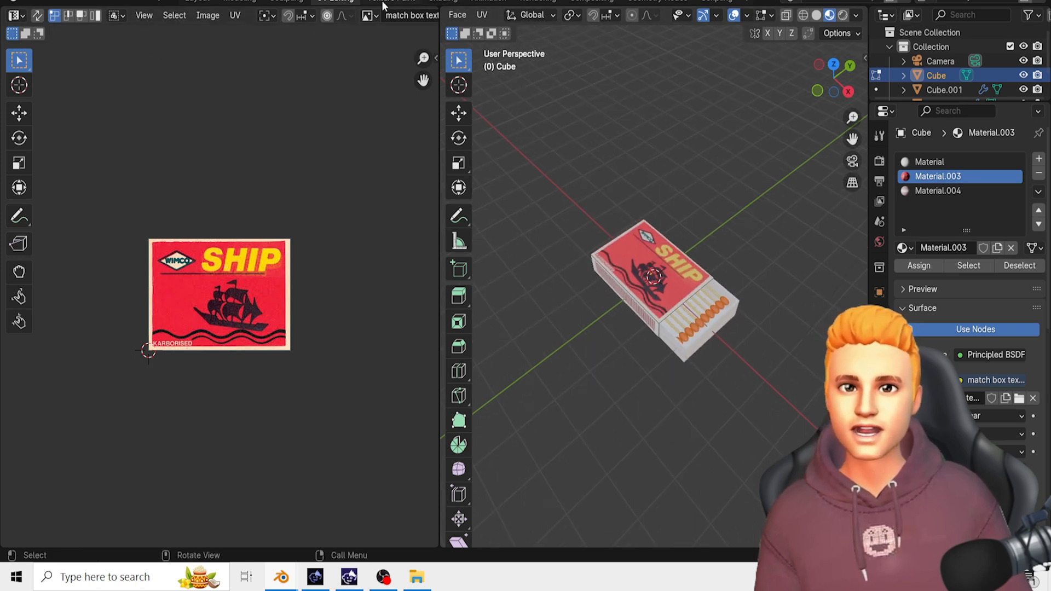
- Switch to the Modeling workspace and display the matchbox in Material Preview shading
left_click(238, 2)
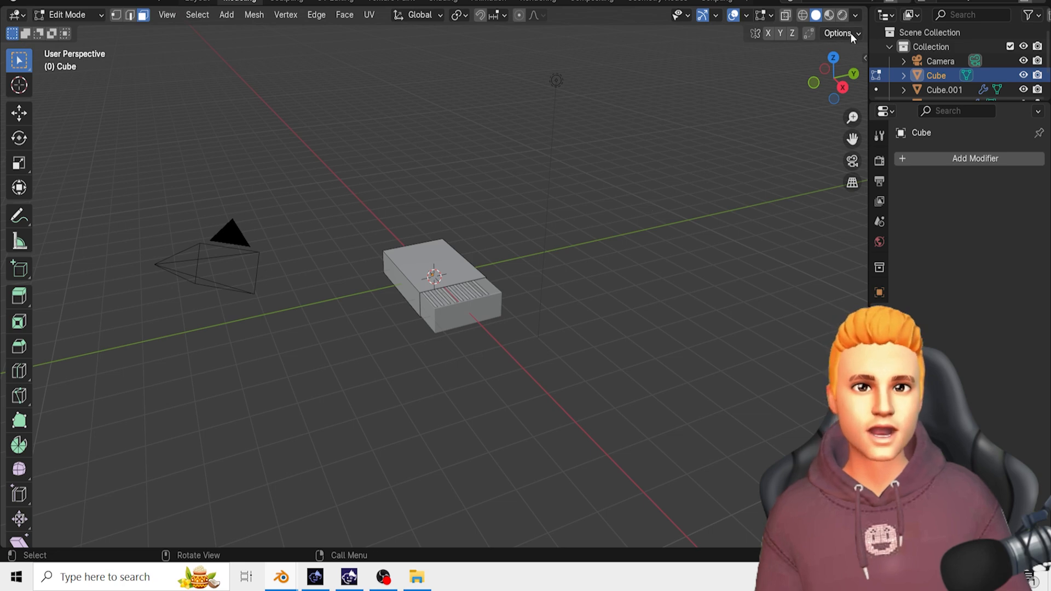
left_click(829, 15)
middle_click_drag(488, 250, 527, 278)
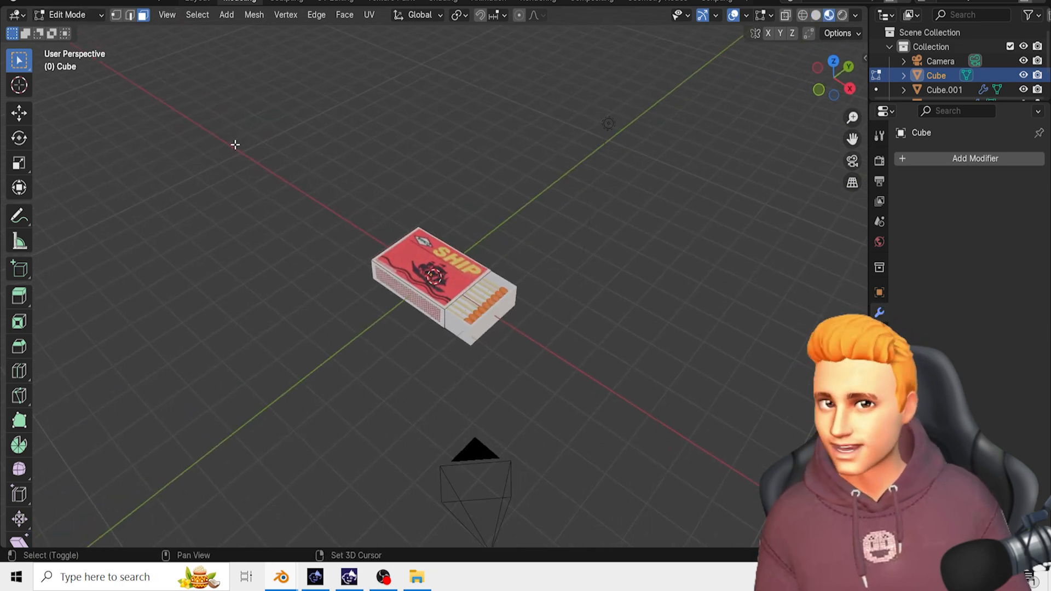
- Return to Object Mode, add a plane and scale it up into a large floor around the matchbox
key("shift+a")
left_click(67, 15)
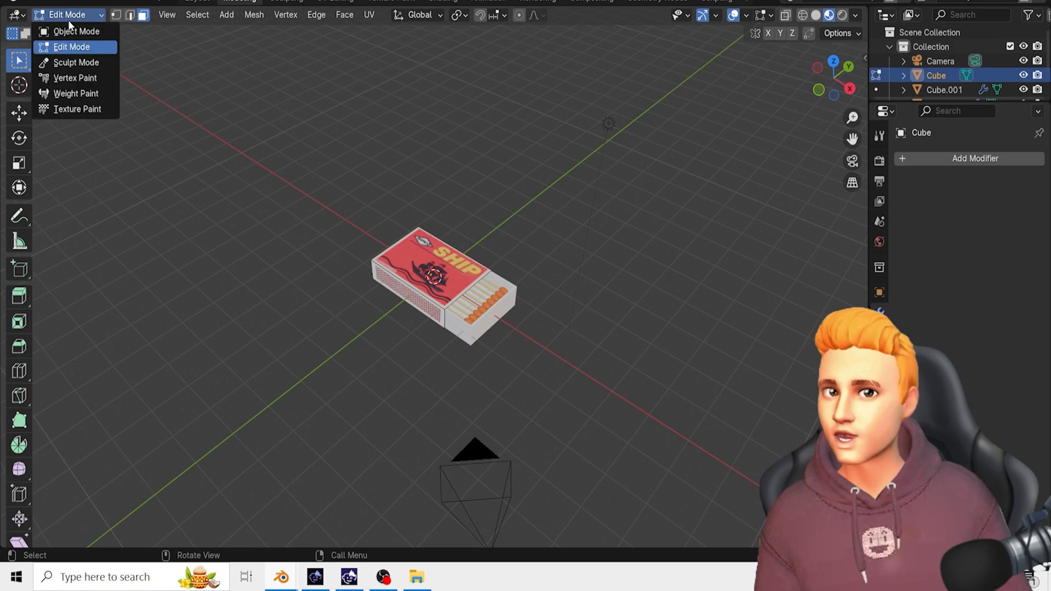
left_click(68, 22)
key("shift+a")
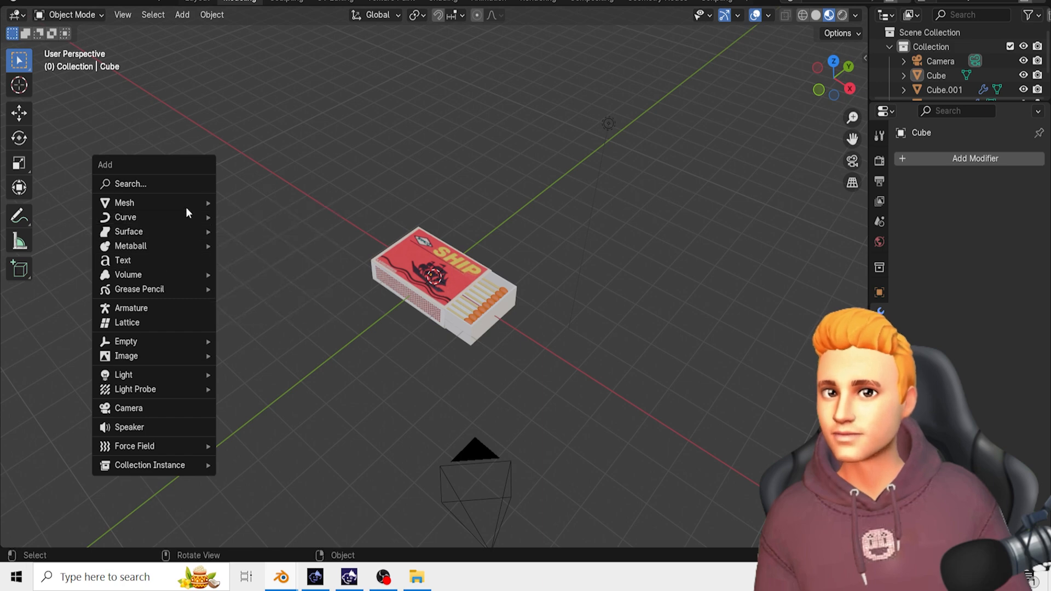
mouse_move(186, 203)
left_click(267, 201)
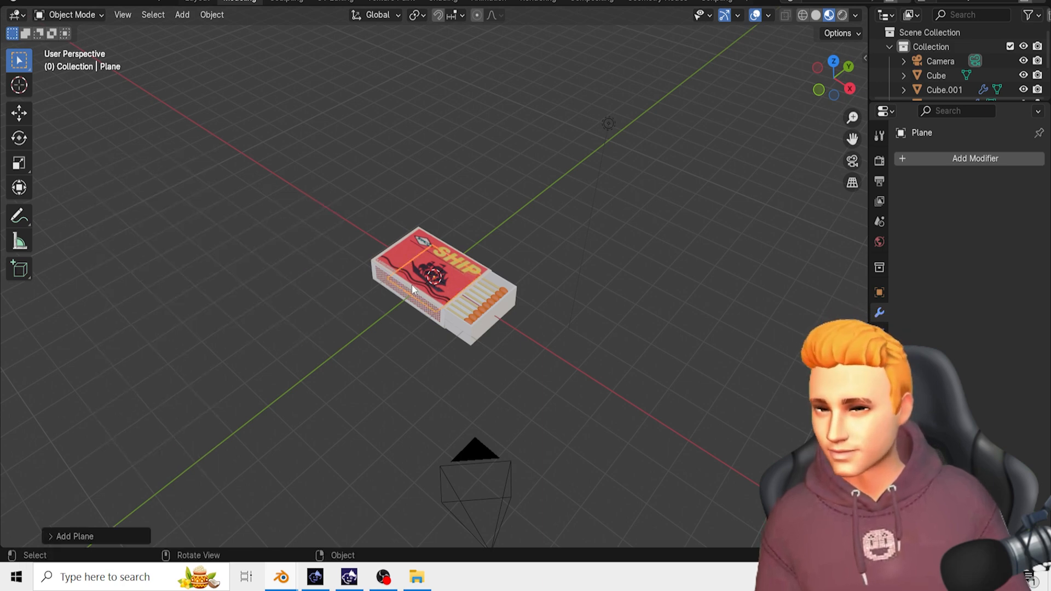
key("s")
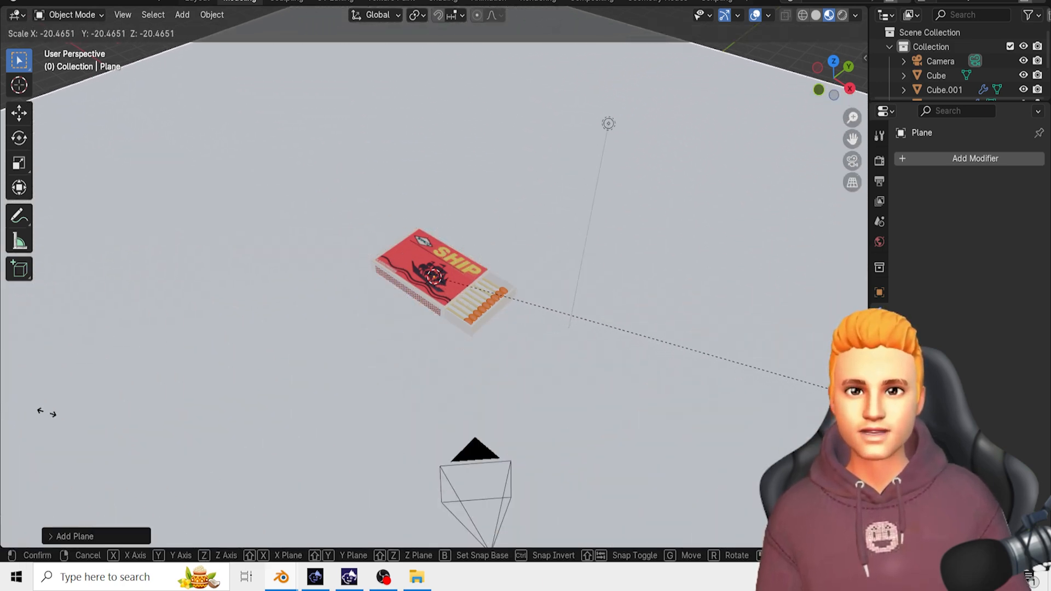
left_click(178, 420)
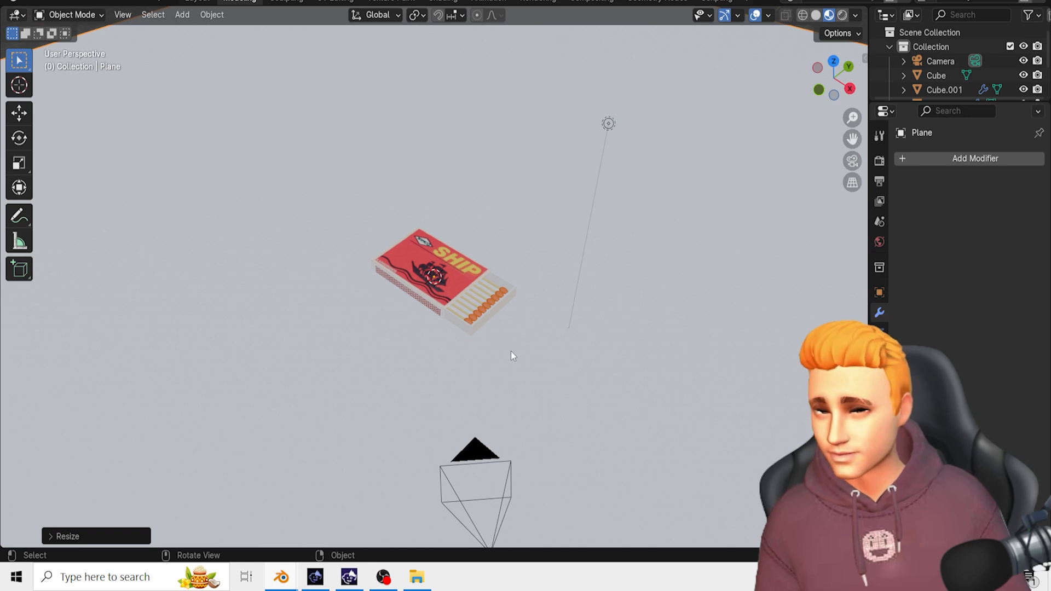
- Lower the floor plane along Z towards the matchbox's underside and display the scene in Rendered shading
left_click(18, 112)
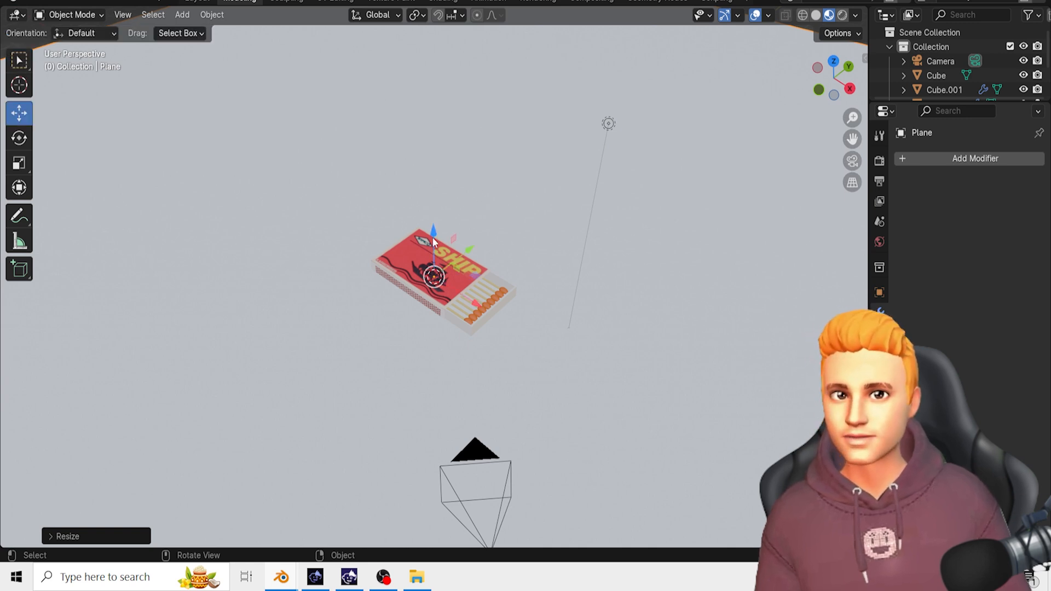
left_click_drag(433, 241, 439, 247)
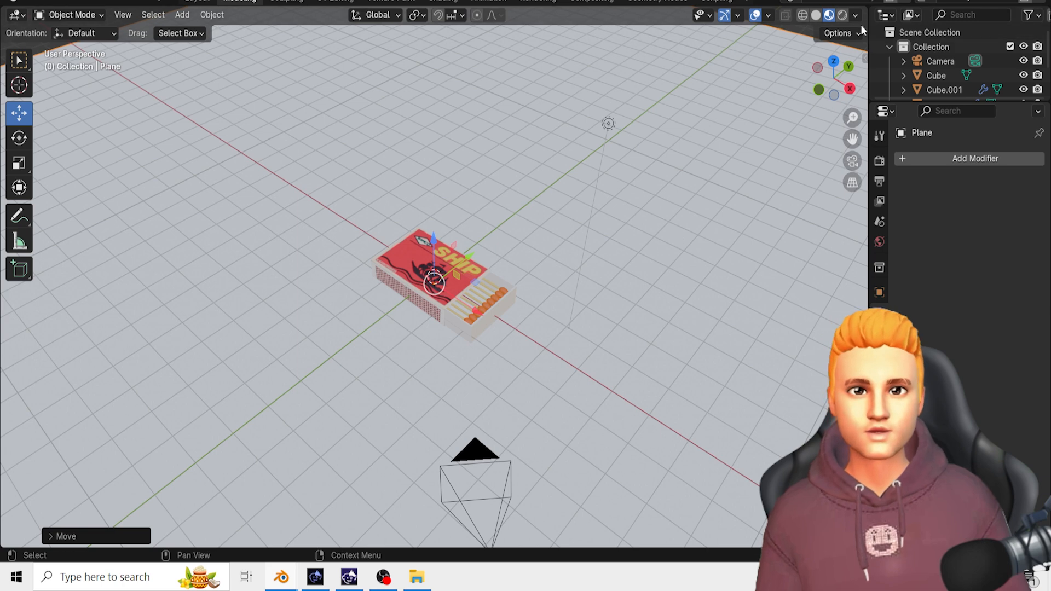
left_click(841, 16)
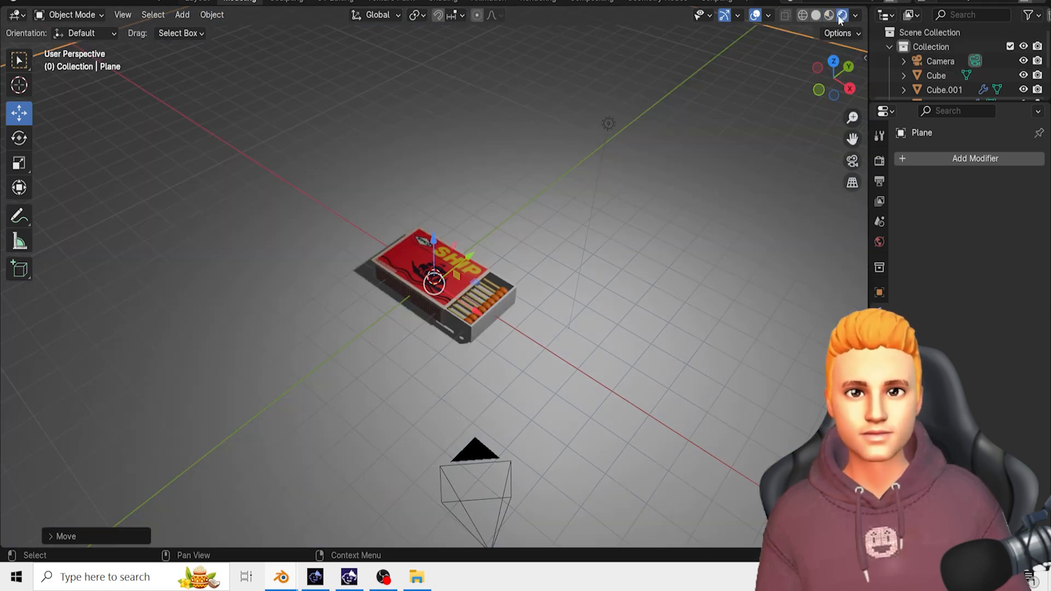
- Move the floor plane down another 0.19 m or so along Z, beneath the matchbox
middle_click_drag(444, 401, 450, 373)
mouse_move(435, 242)
left_mouse_down()
mouse_move(435, 231)
mouse_move(453, 239)
left_mouse_up()
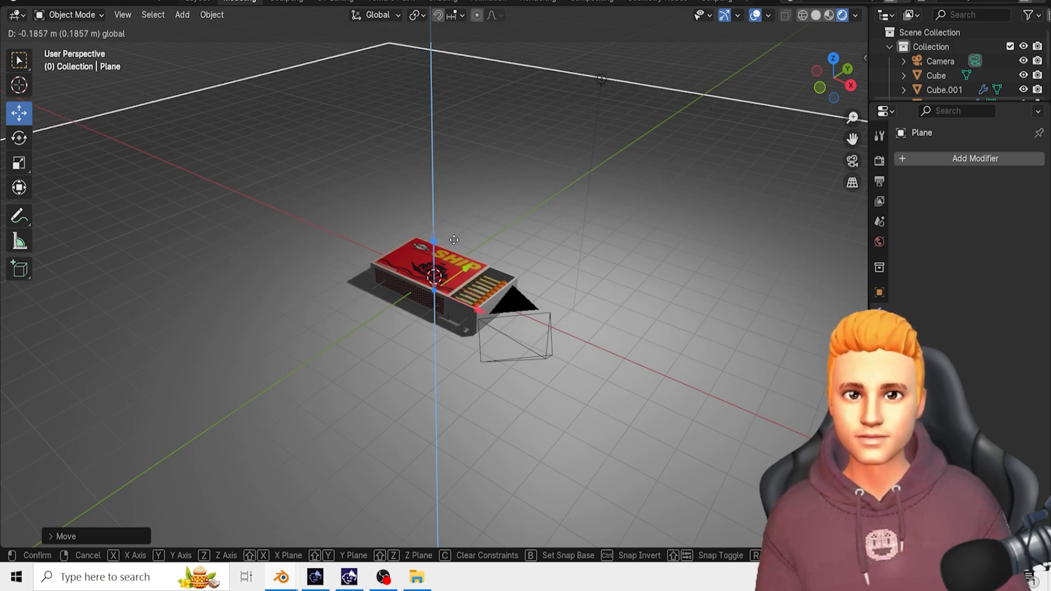
left_click(454, 240)
middle_click_drag(429, 419, 493, 336)
scroll(455, 418, "down", 5)
scroll(476, 413, "up", 1)
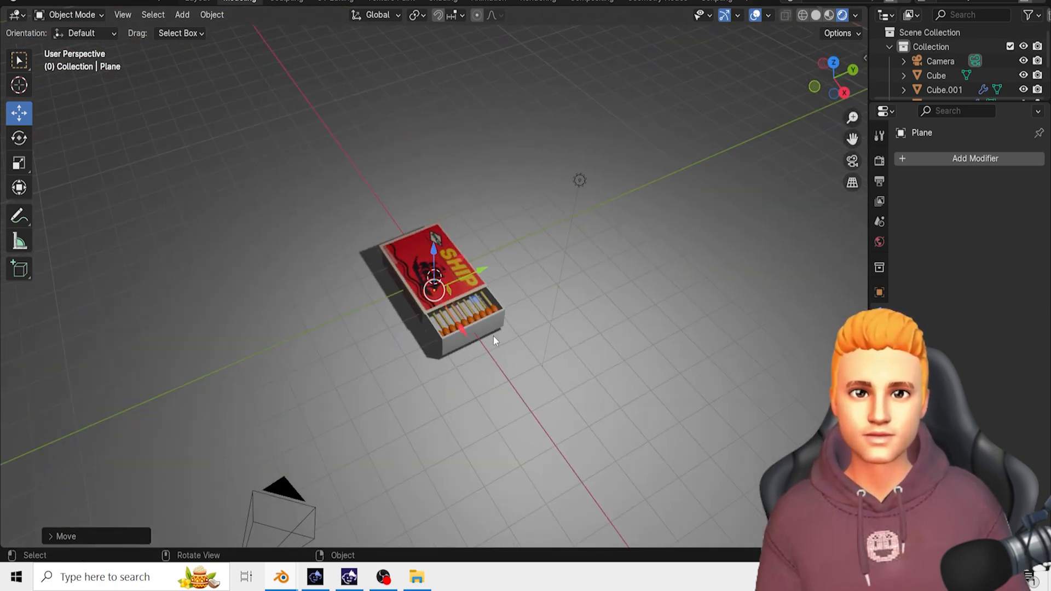
- Duplicate the light and place the copy on the striker side of the matchbox, in the negative Y direction
left_click(573, 181)
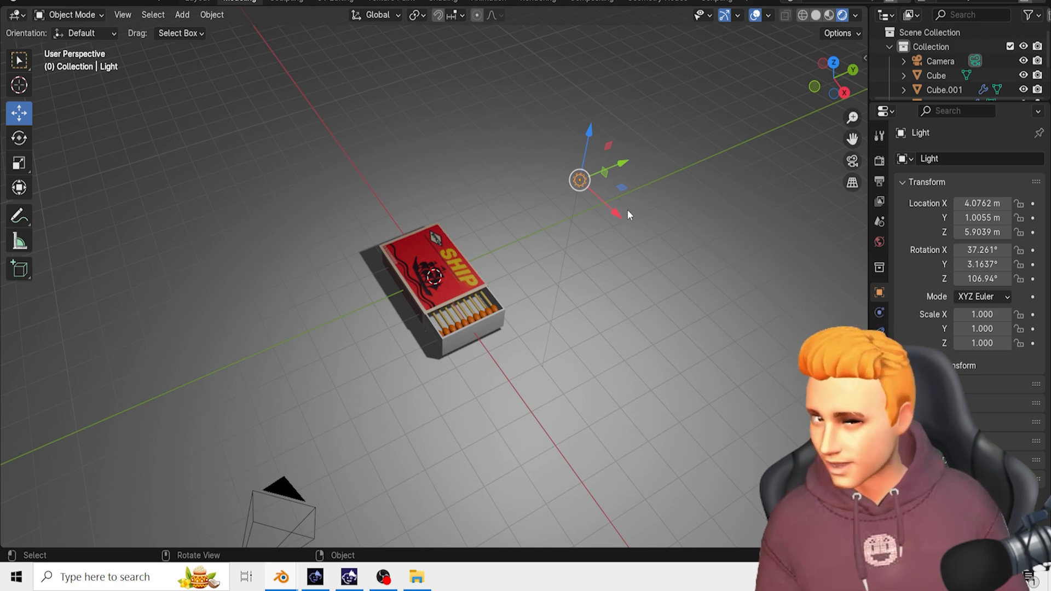
key("shift+d")
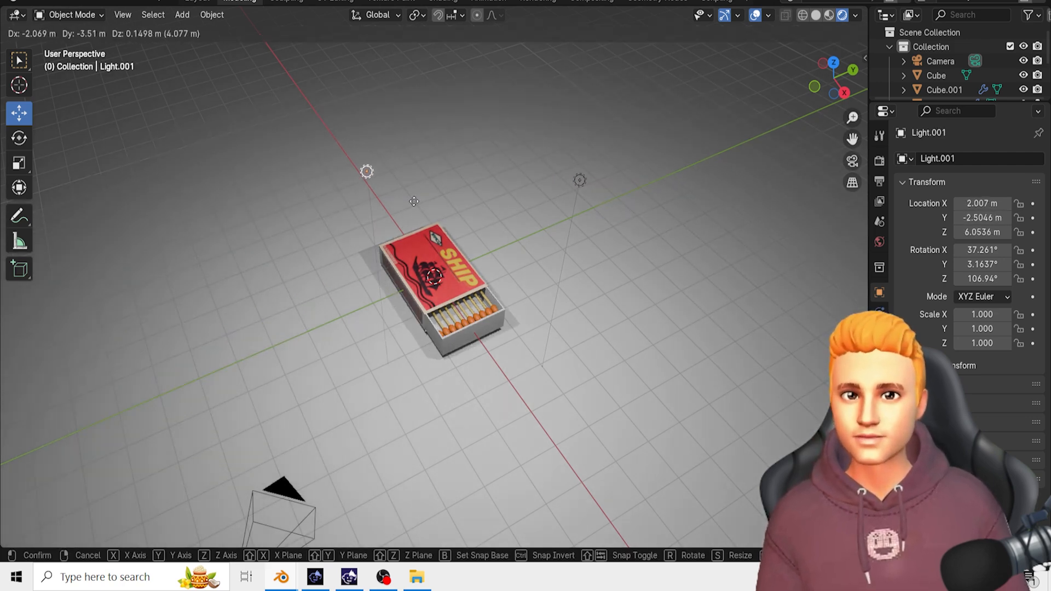
left_click(411, 295)
- Fine-tune the floor plane's height along Z against the underside of the matchbox
middle_click_drag(412, 295, 555, 325)
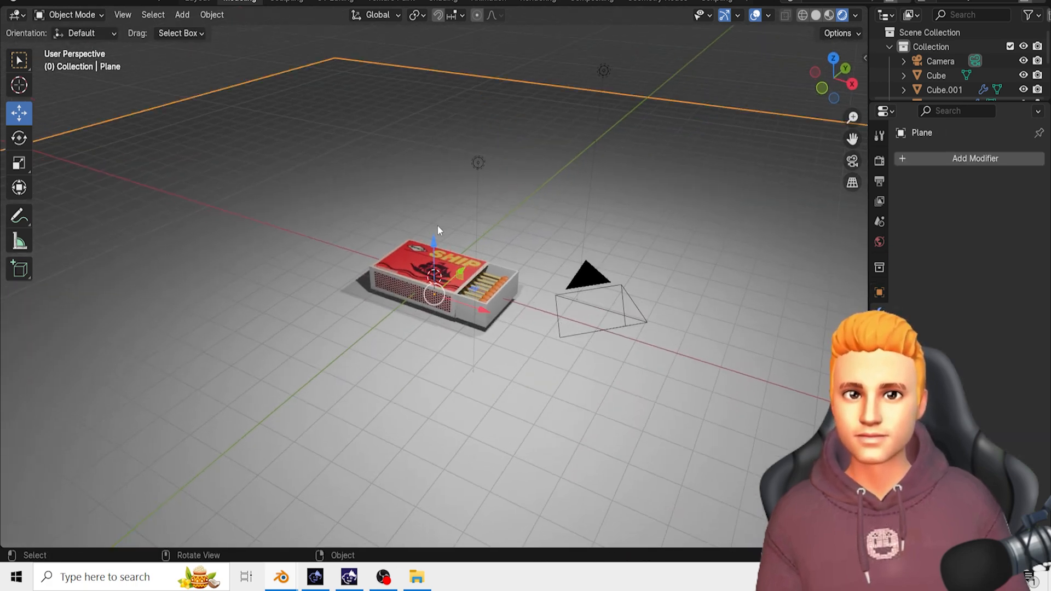
left_click_drag(438, 226, 435, 237)
middle_click_drag(367, 342, 475, 337)
scroll(349, 368, "up", 4)
scroll(575, 258, "down", 5)
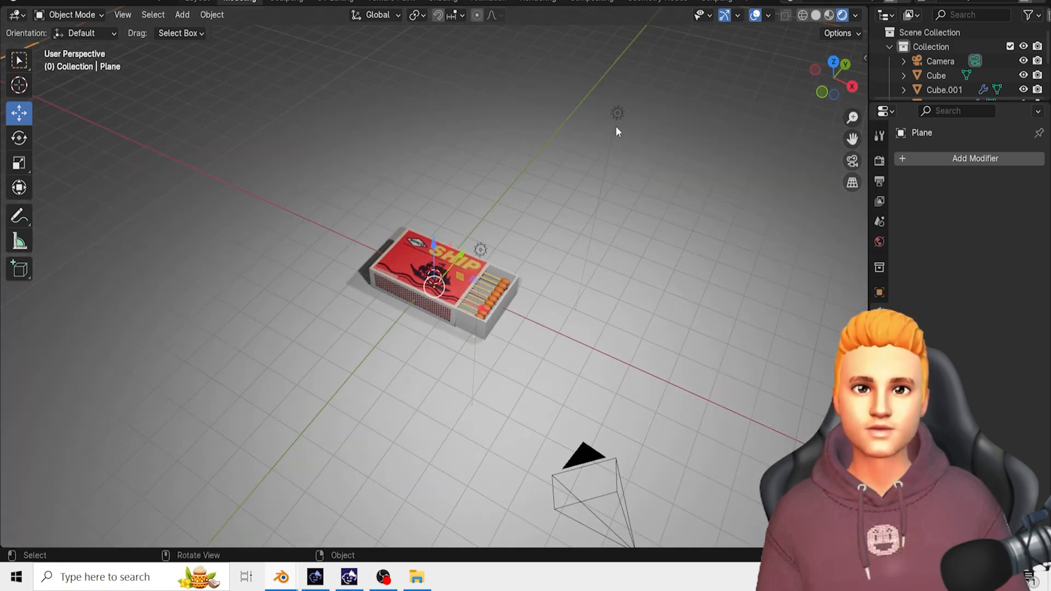
- Move the original light away from the matchbox along Y to about 2.86 m
left_click(617, 114)
left_click_drag(636, 108, 663, 71)
scroll(580, 202, "up", 2)
scroll(557, 243, "up", 2)
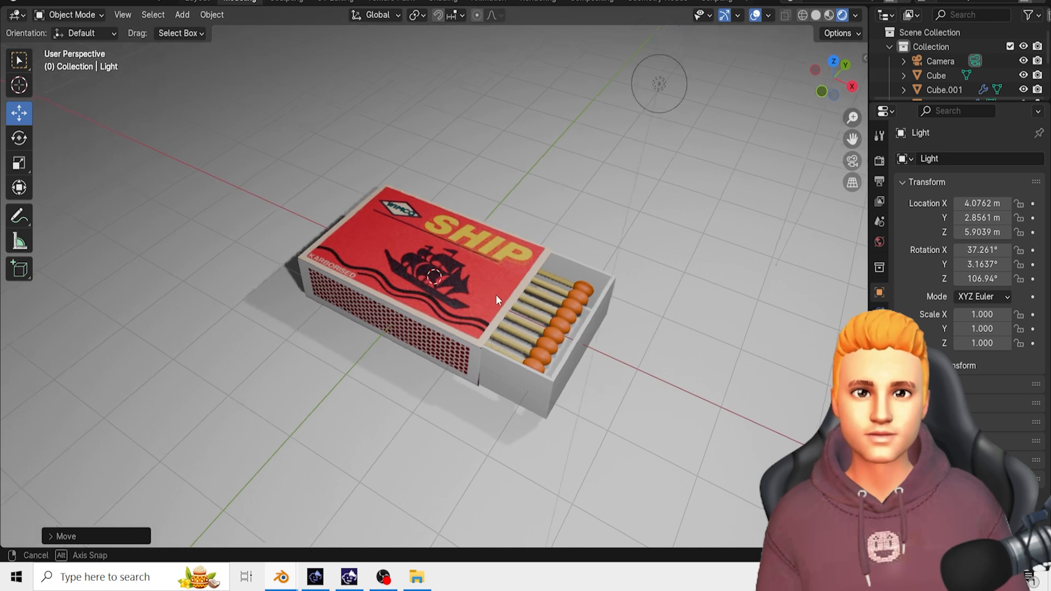
scroll(496, 294, "up", 1)
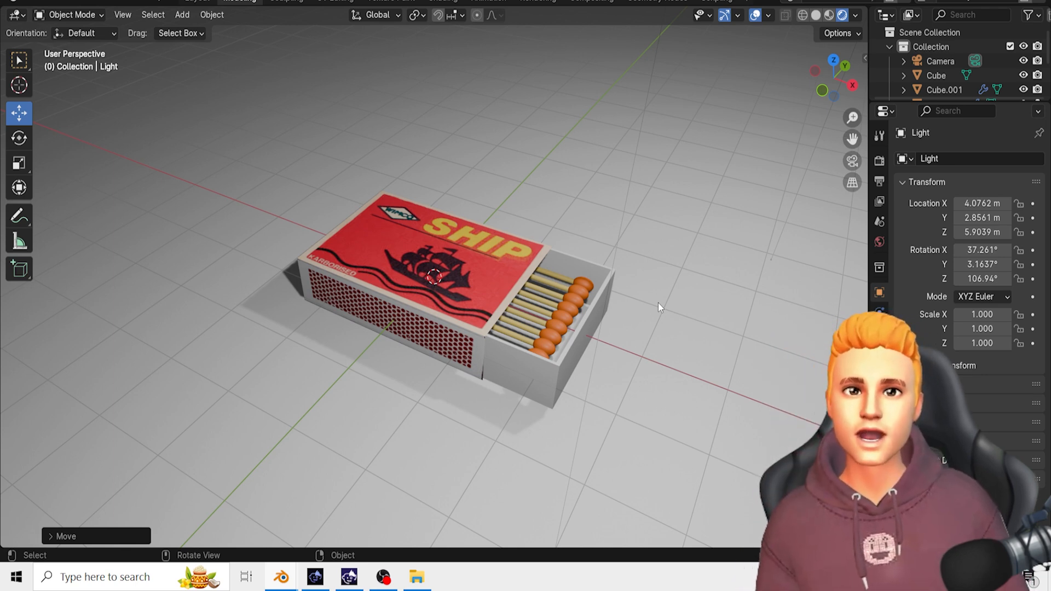
- Look through the scene camera and lock the camera to the view
left_click(854, 163)
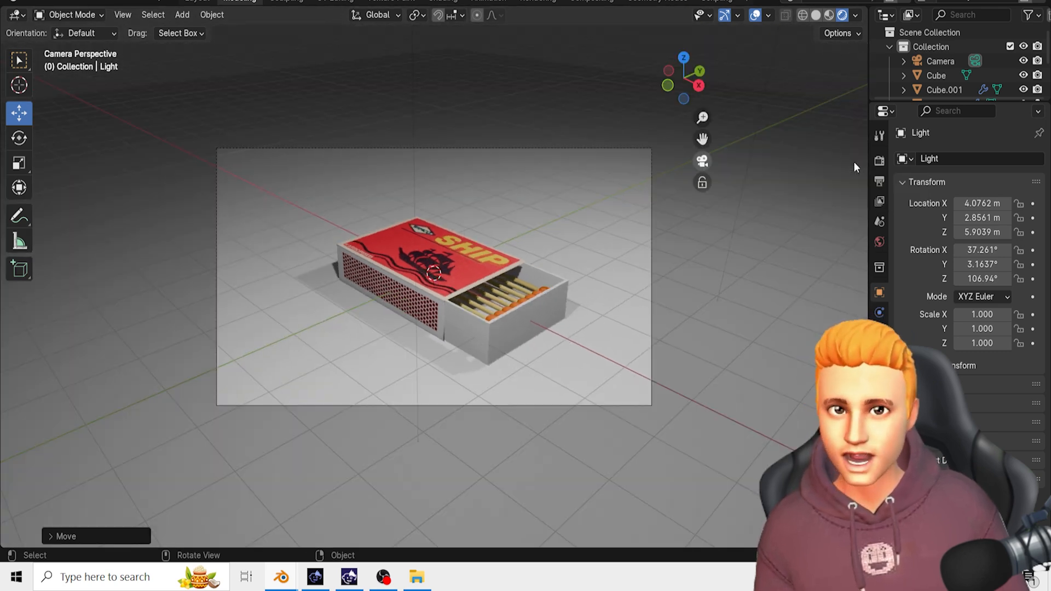
key("n")
left_click(860, 126)
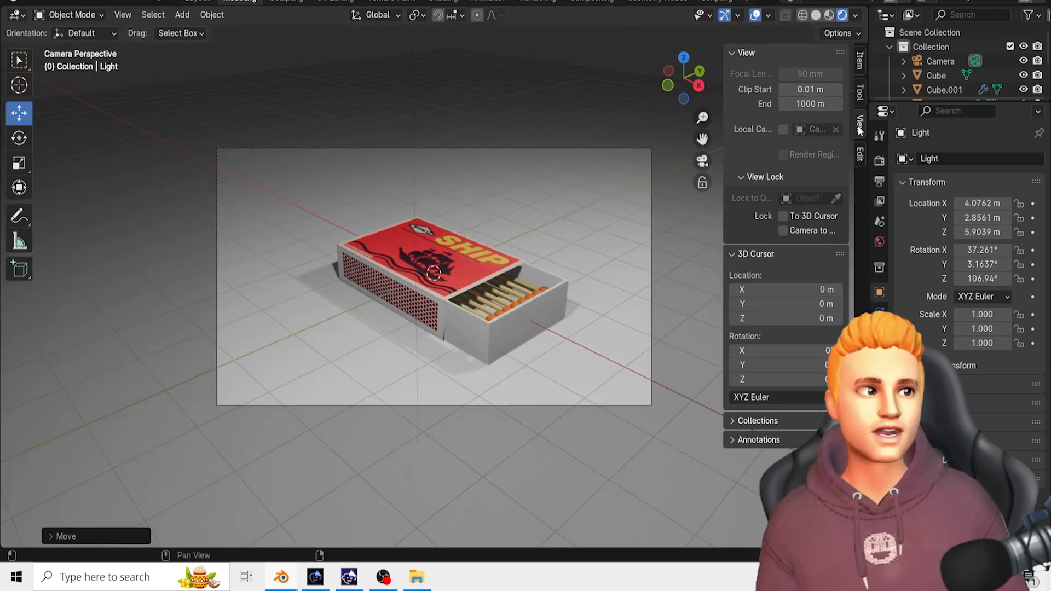
left_click(784, 229)
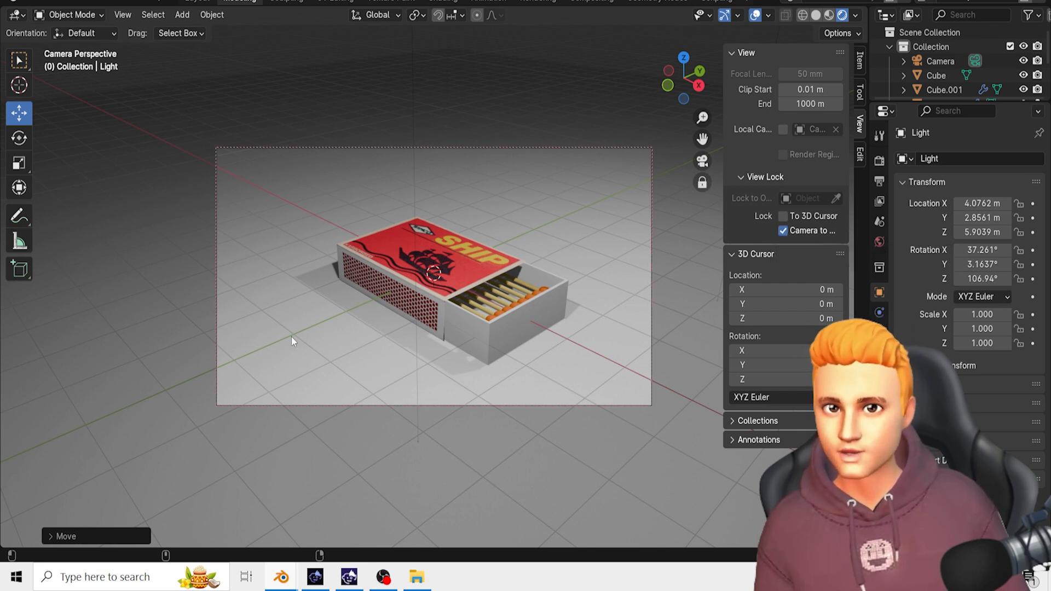
key("super")
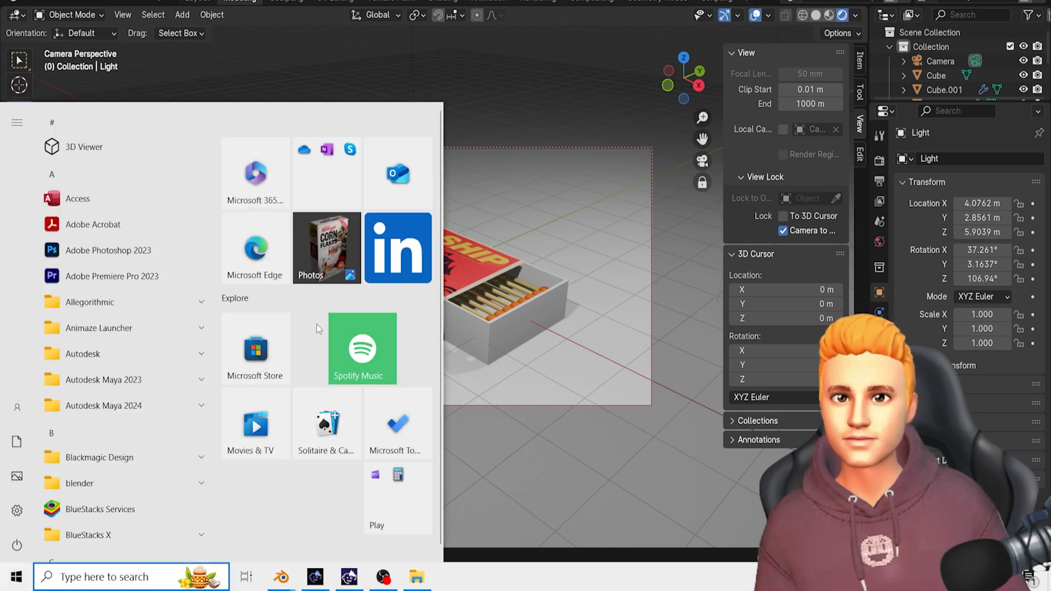
left_click(586, 334)
left_click(544, 335)
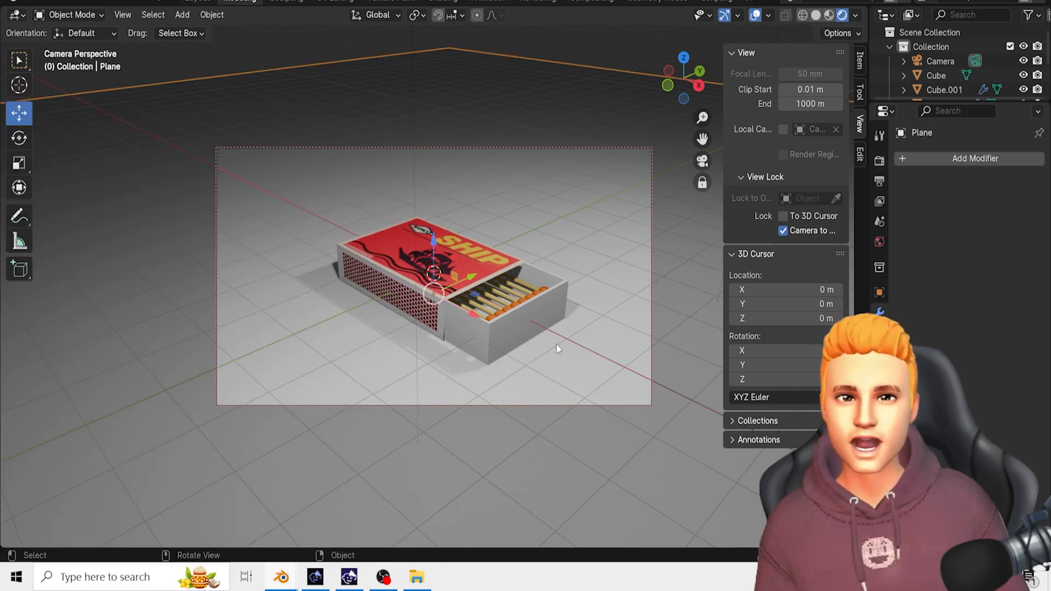
- Frame the matchbox closely from above the striker side in the camera view and render the image
middle_click_drag(559, 346, 577, 373)
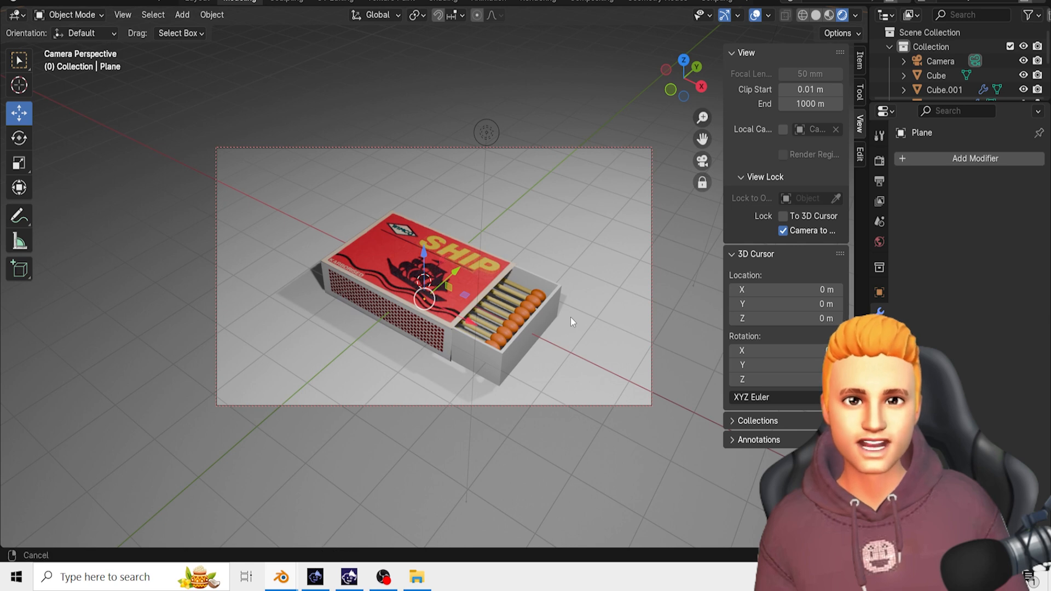
middle_click_drag(570, 317, 574, 293, "shift")
scroll(570, 297, "up", 2)
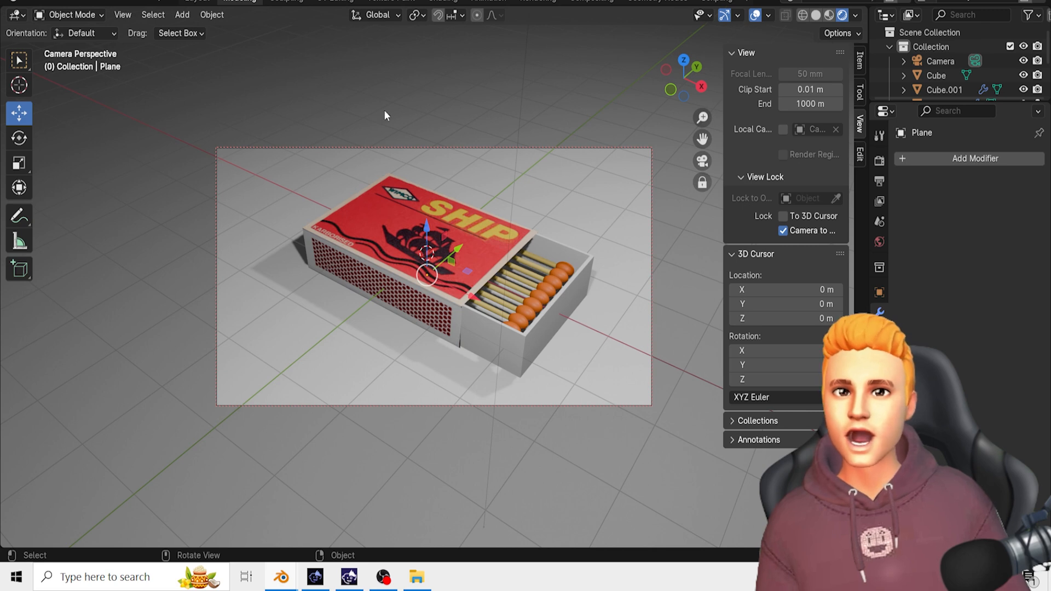
left_click(88, 3)
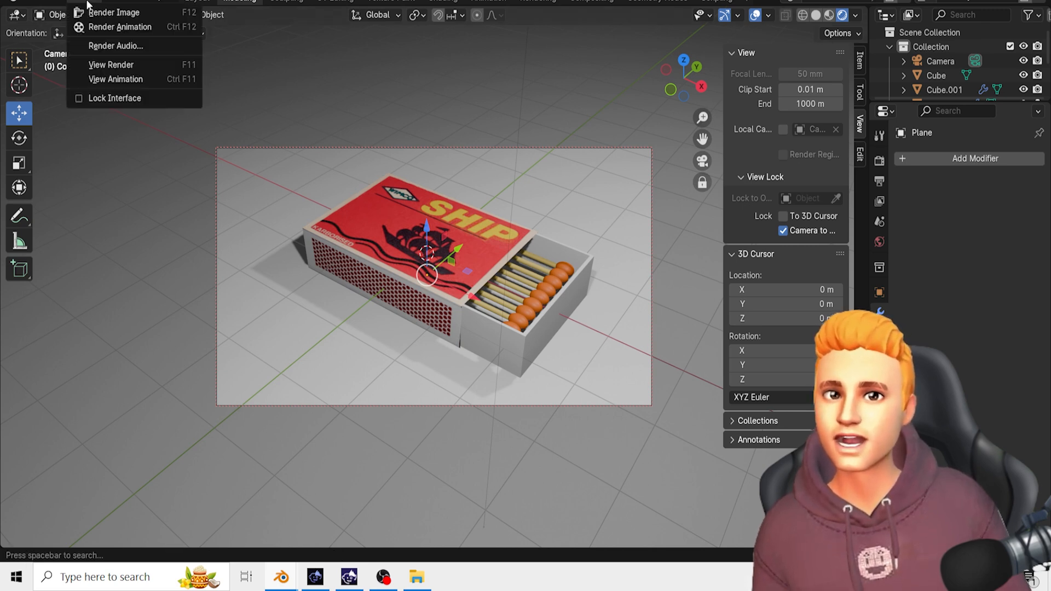
left_click(96, 12)
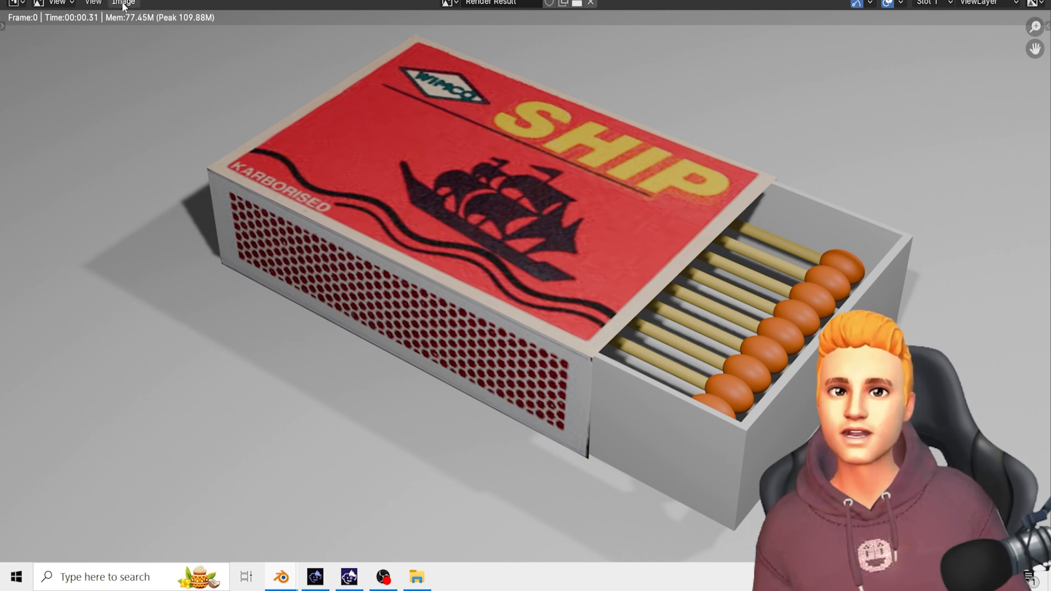
- Start saving the rendered image under a new name and set its file format to JPEG
left_click(123, 3)
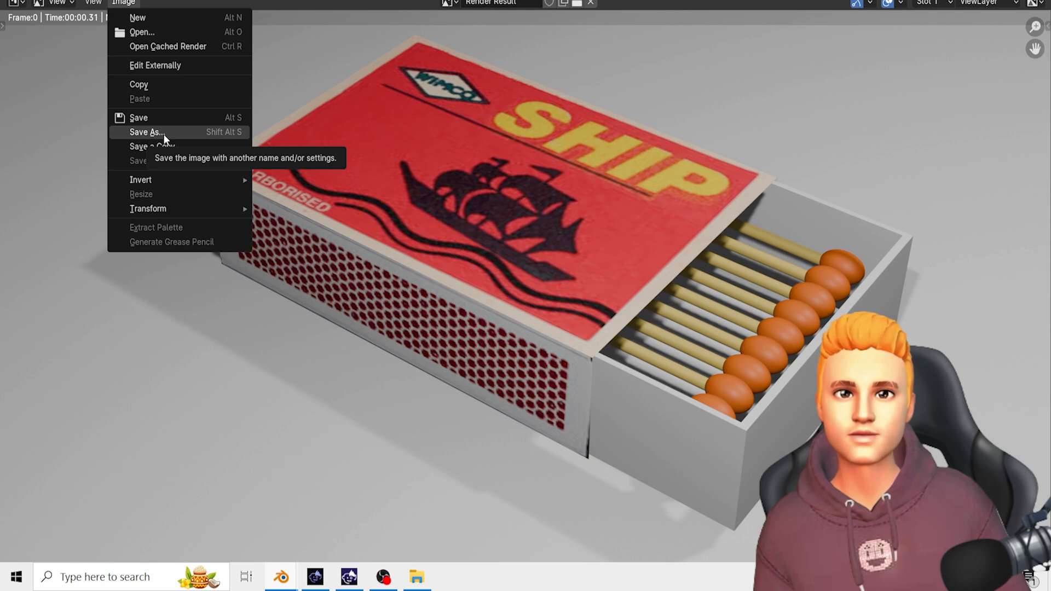
left_click(97, 2)
mouse_move(124, 2)
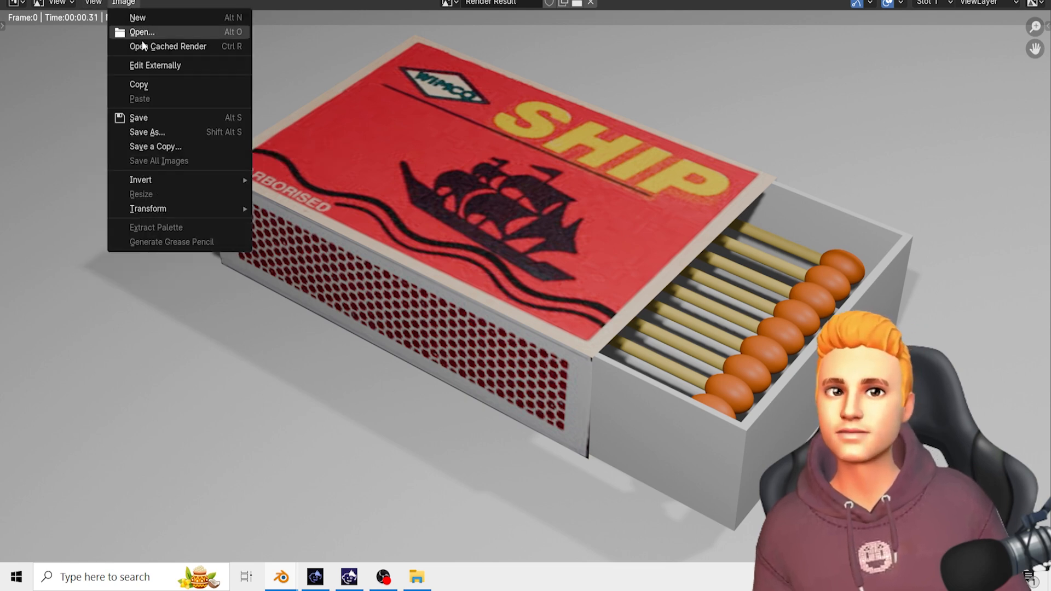
left_click(163, 131)
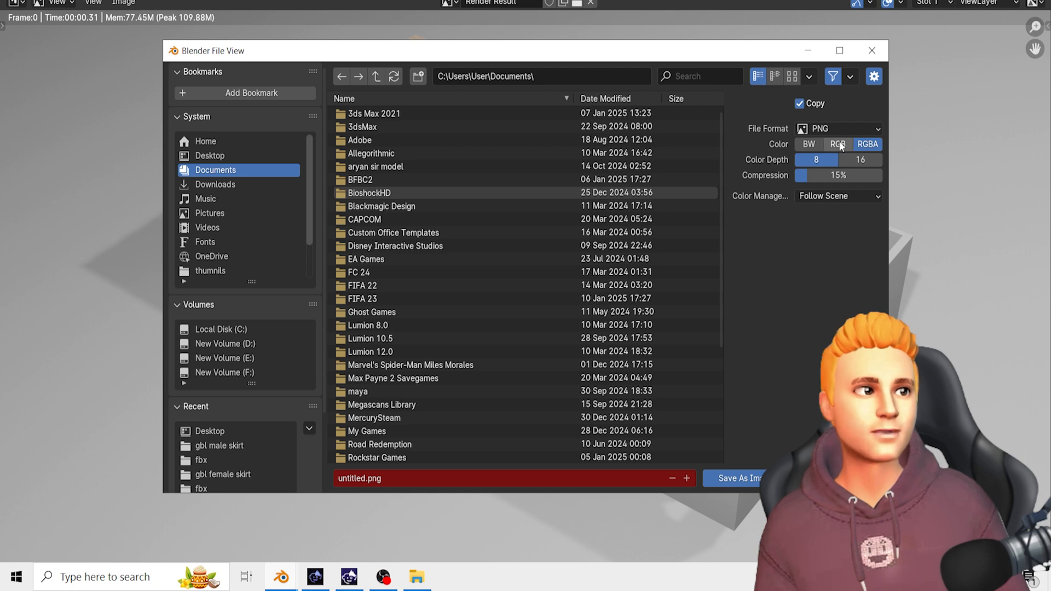
left_click(821, 130)
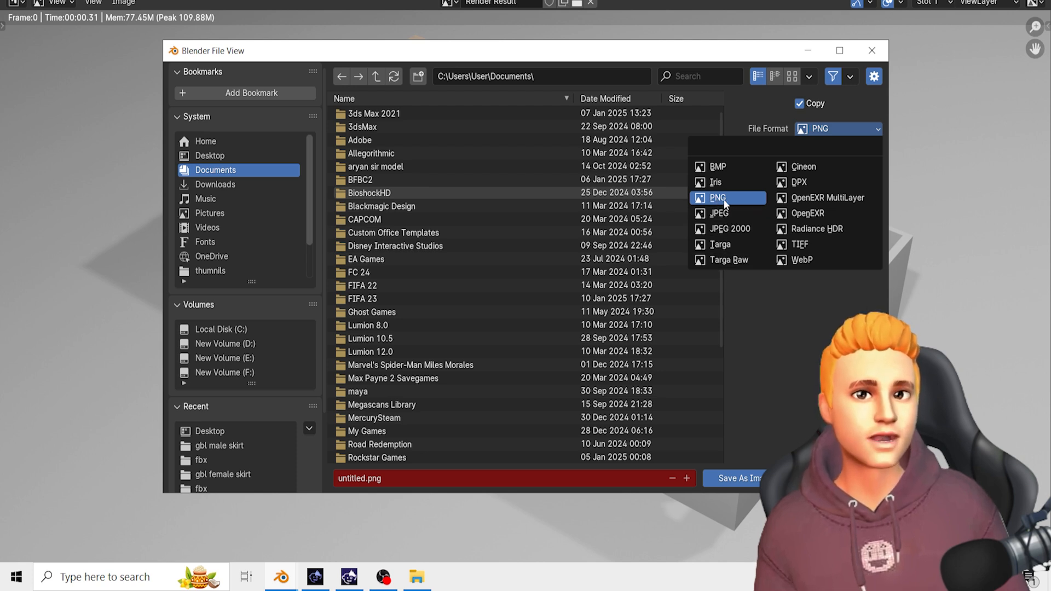
left_click(728, 213)
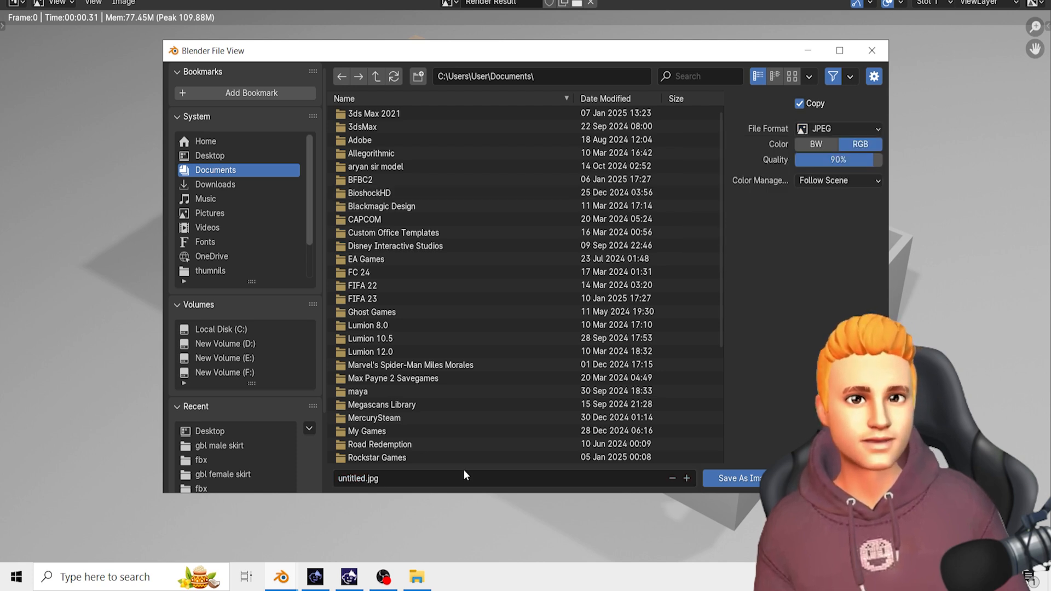
- Name the rendered image test.jpg and save it to the Desktop
left_click(369, 477)
left_click(368, 478)
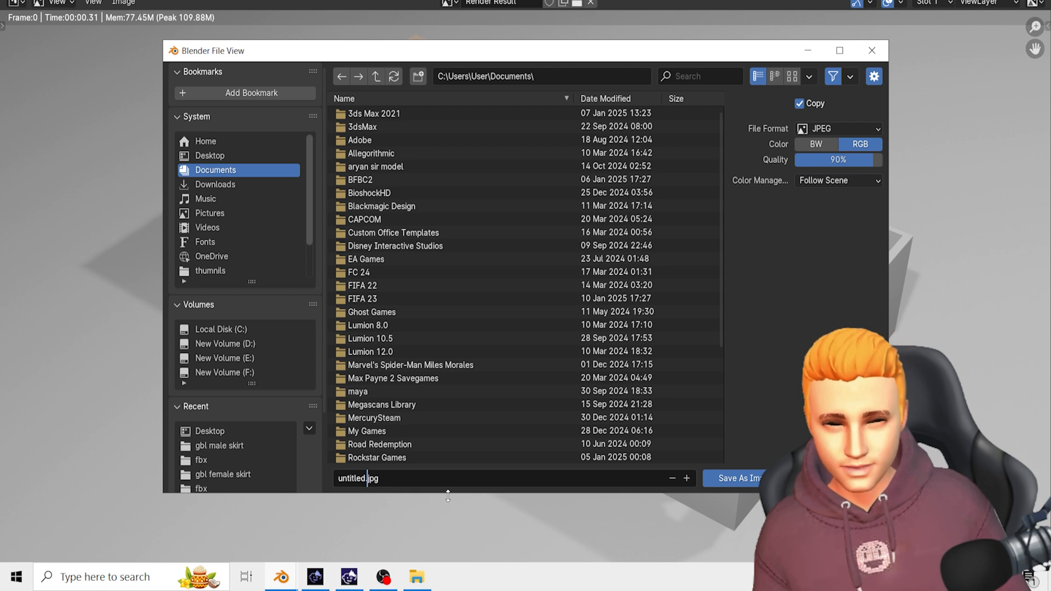
key("BackSpace")
key("BackSpace")
key("BackSpace")
key("BackSpace")
key("BackSpace")
key("BackSpace")
key("BackSpace")
key("BackSpace")
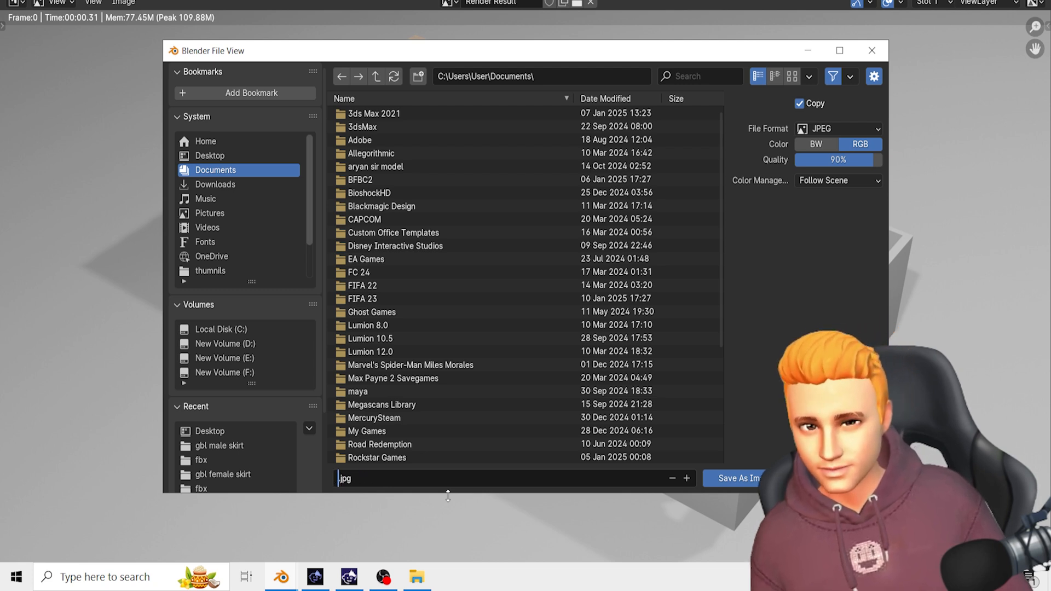
type("test")
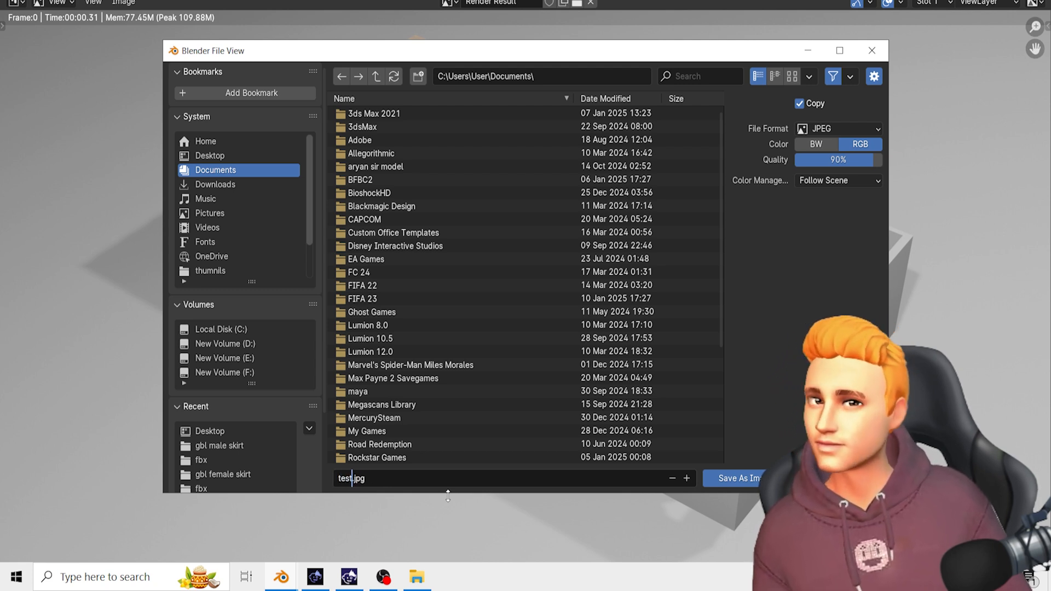
left_click(255, 159)
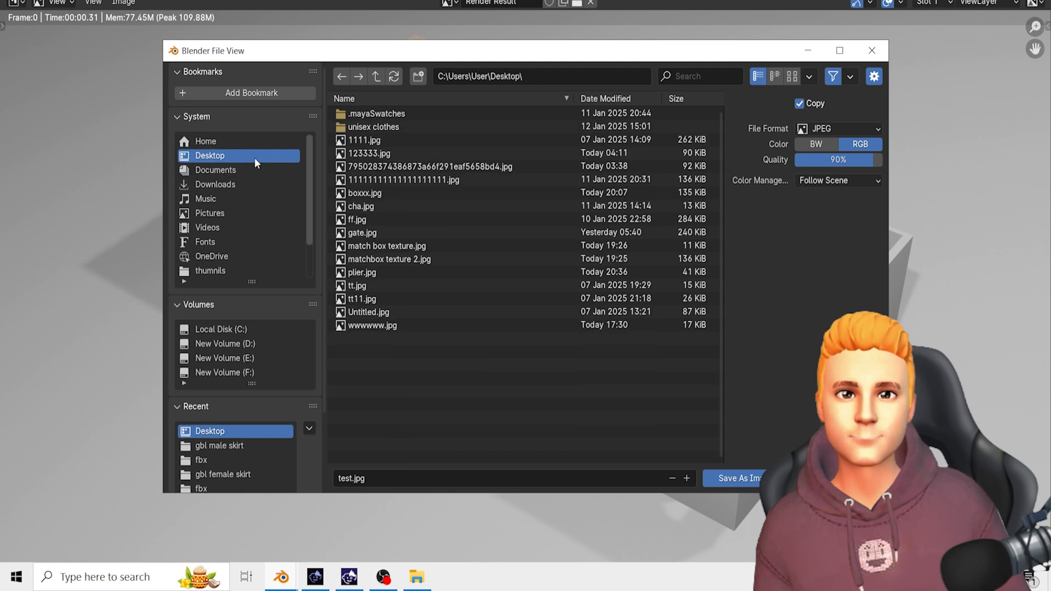
left_click(730, 479)
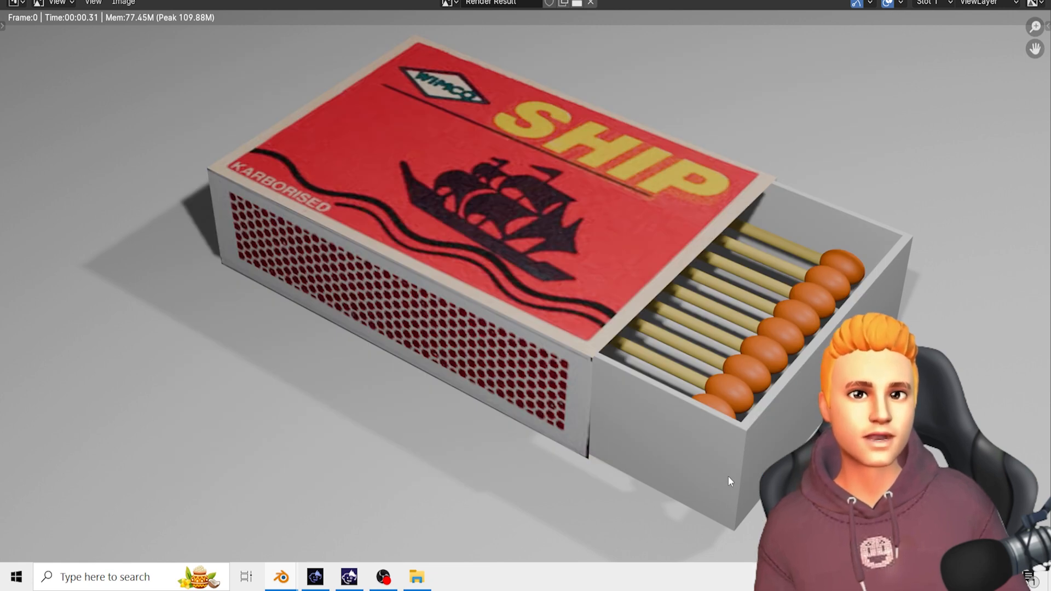
scroll(728, 475, "down", 1)
scroll(728, 476, "down", 1)
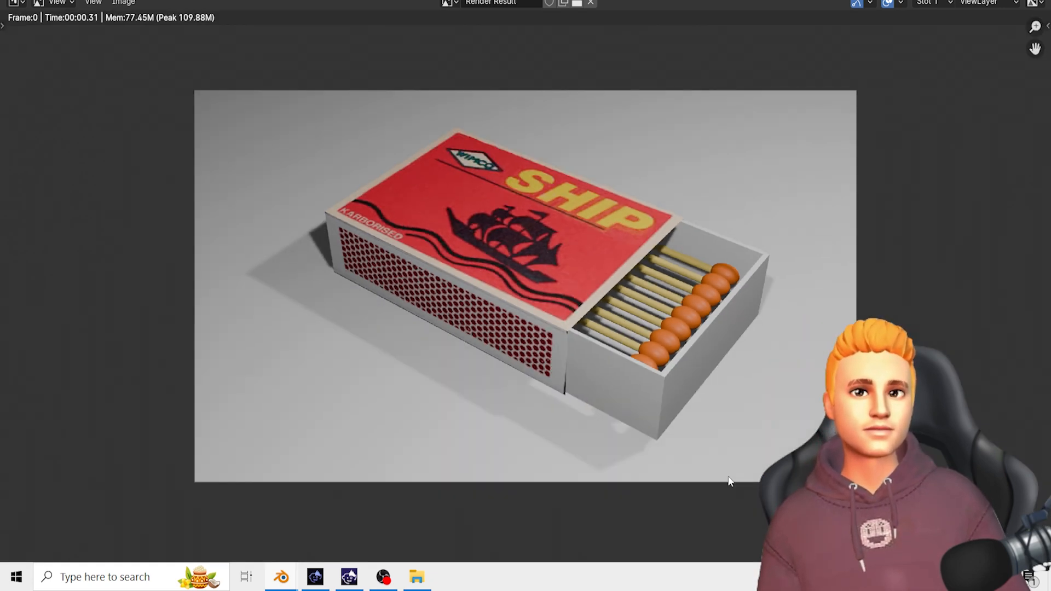
scroll(728, 476, "up", 1)
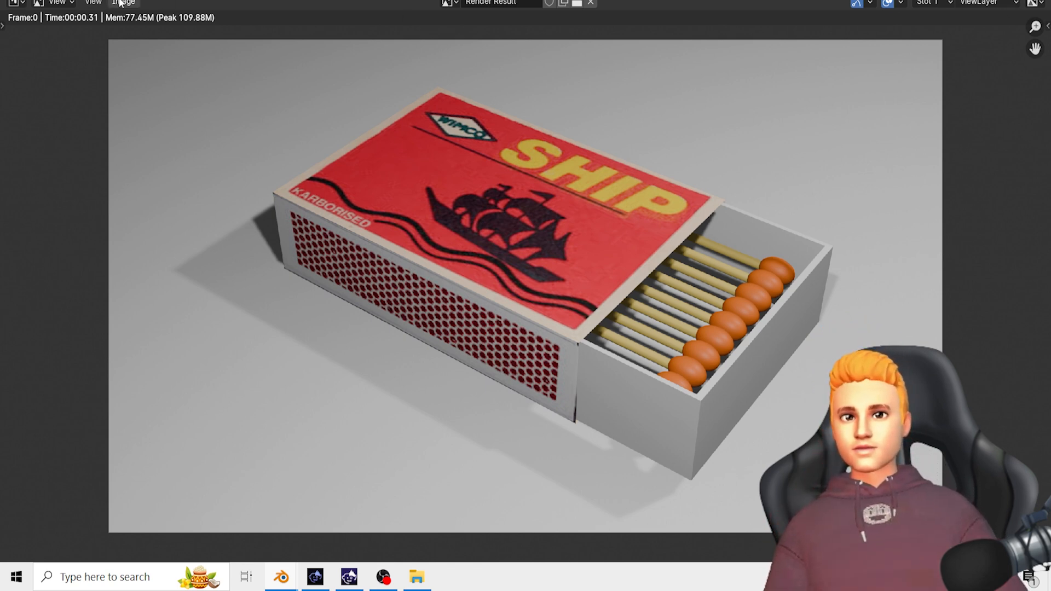
left_click(93, 3)
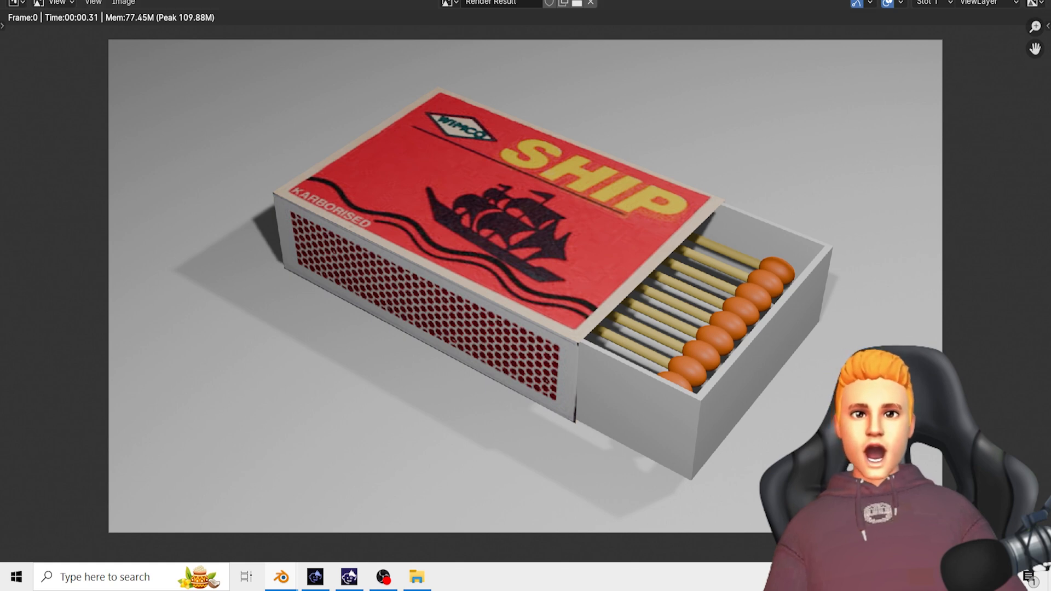
- Unlink the render result from the image editor, switch the area back to the 3D Viewport and dismiss the open-image file browser
left_click(589, 3)
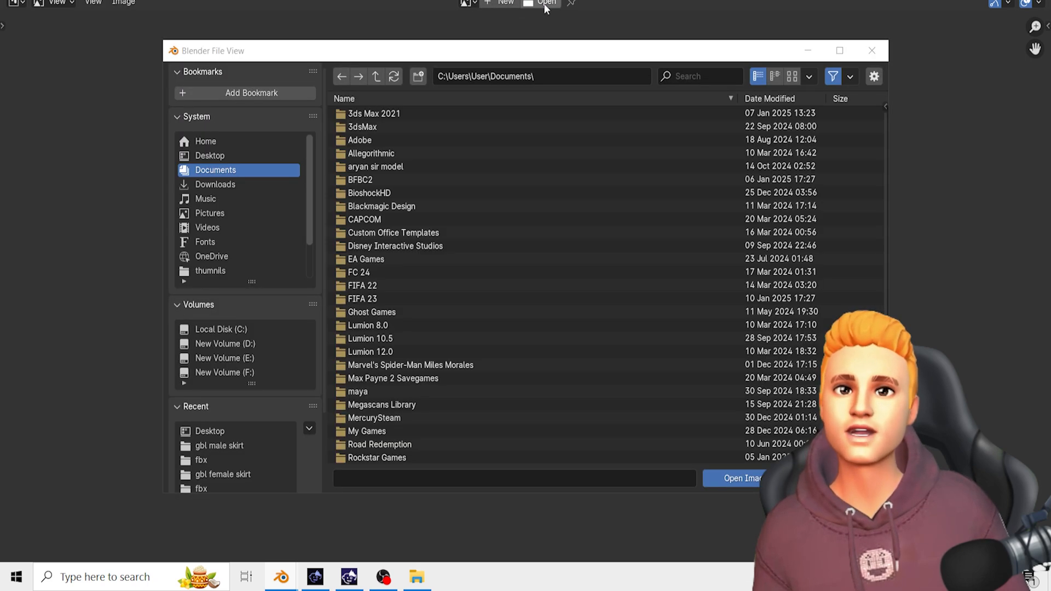
left_click(543, 4)
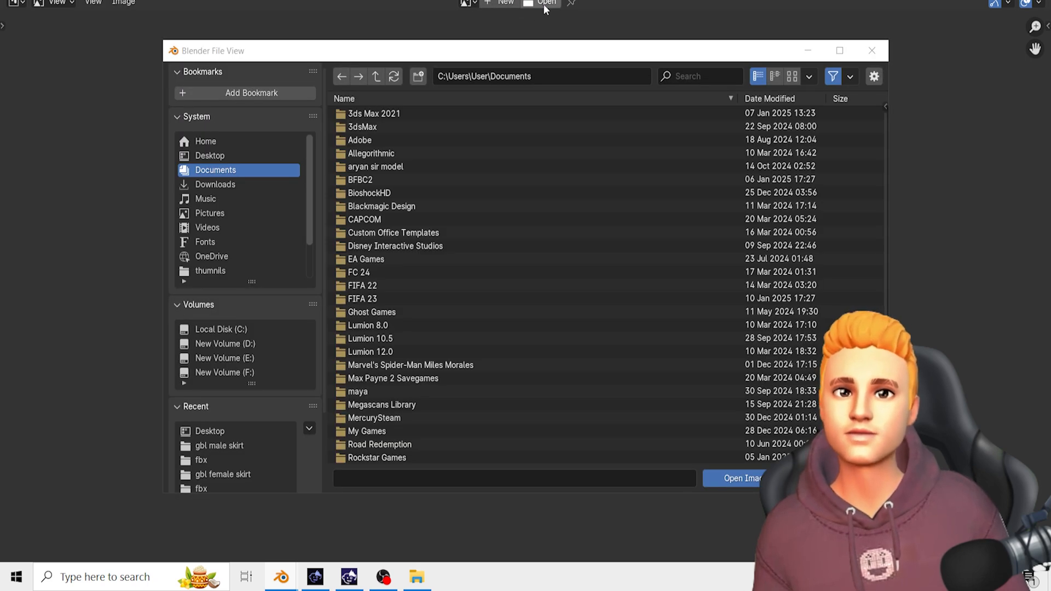
left_click(94, 4)
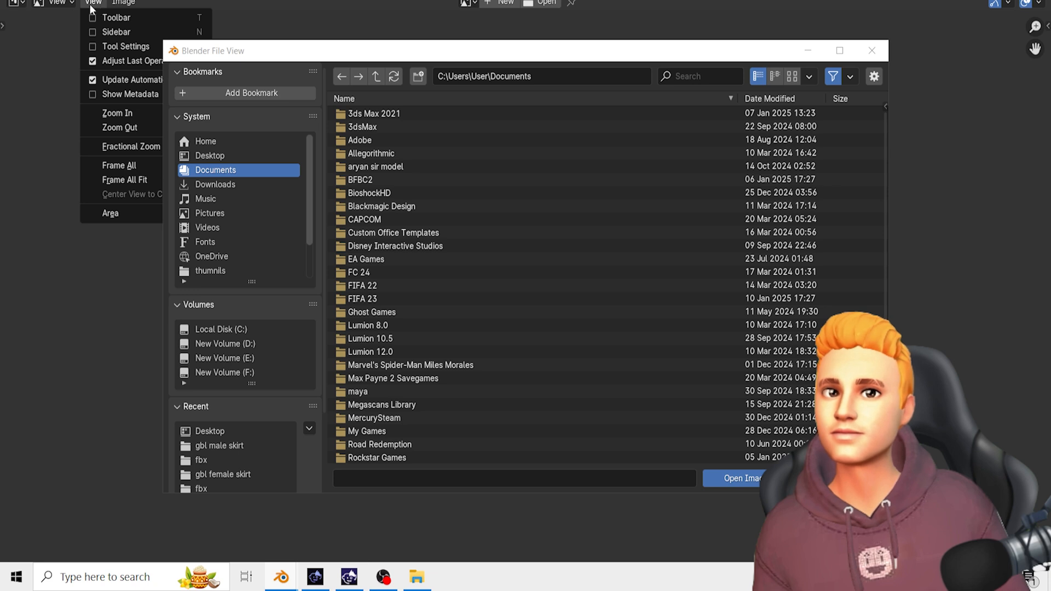
left_click(58, 5)
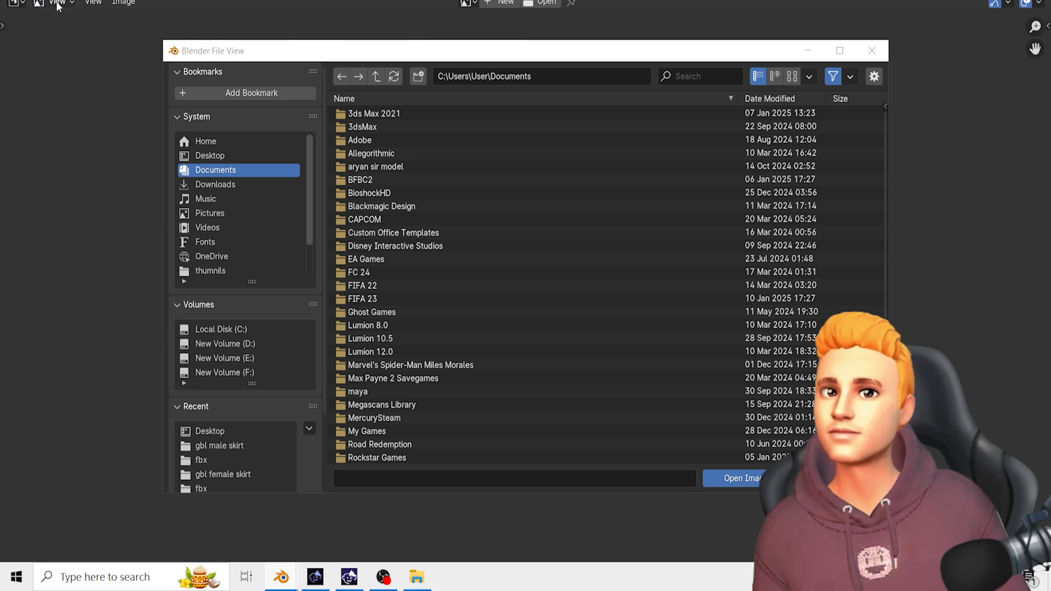
left_click(16, 4)
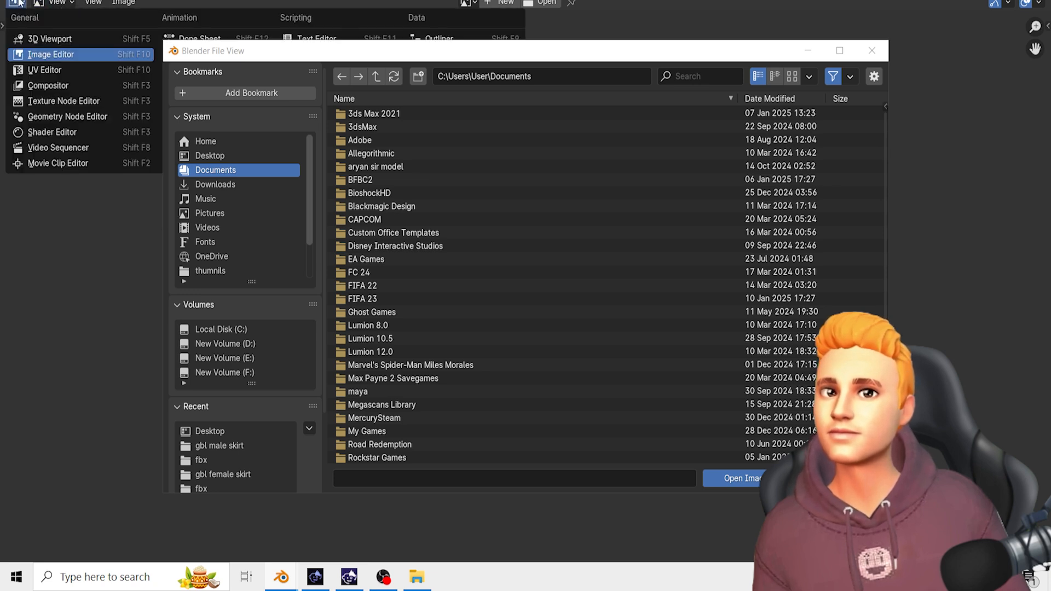
left_click(52, 41)
left_click(871, 50)
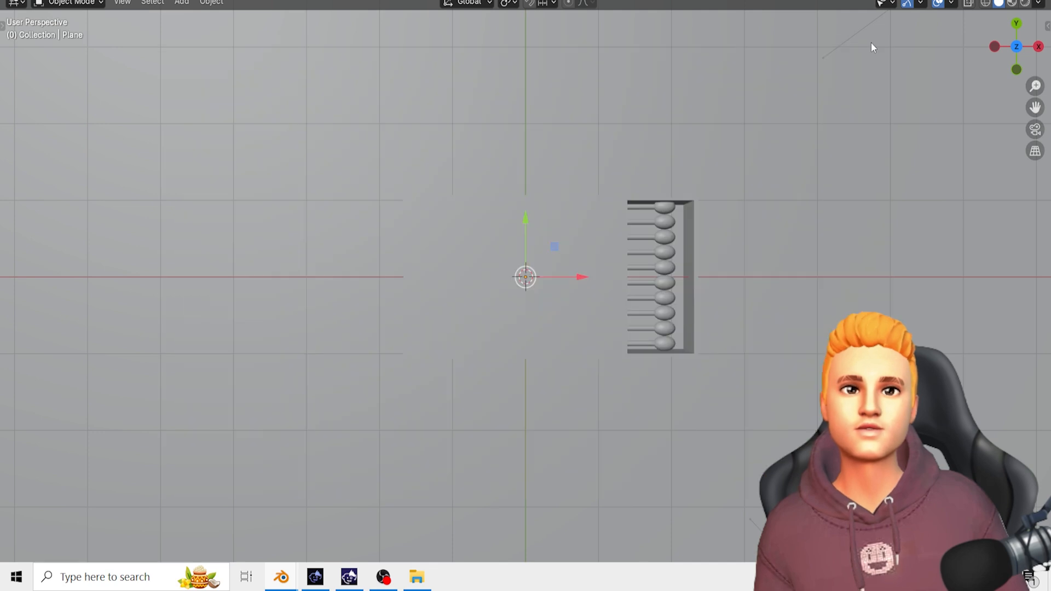
- Inspect the textured matchbox at an angle from above in Material Preview shading
middle_click_drag(685, 148, 671, 209)
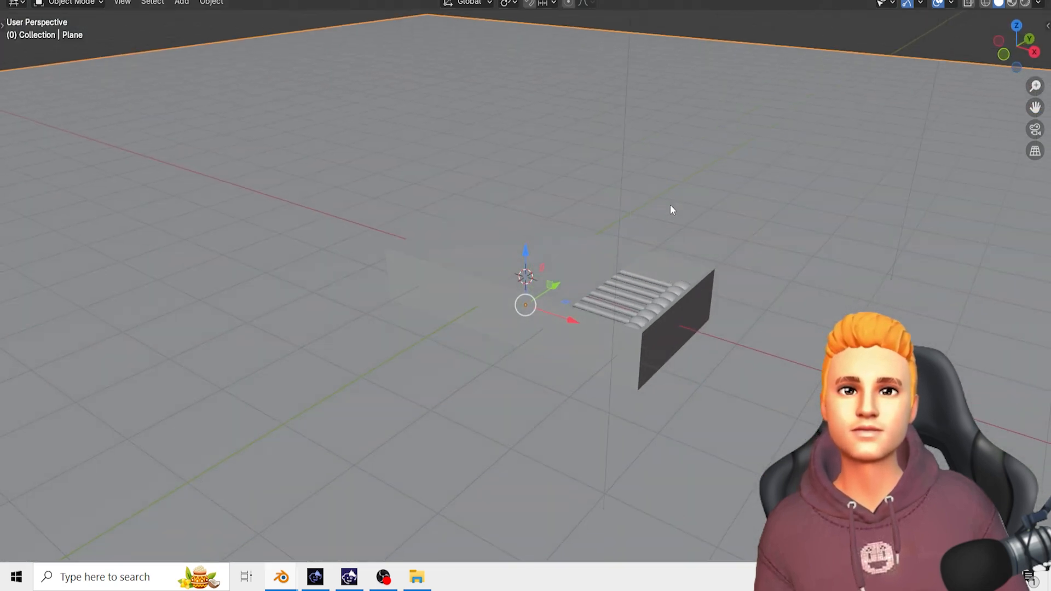
left_click(1012, 4)
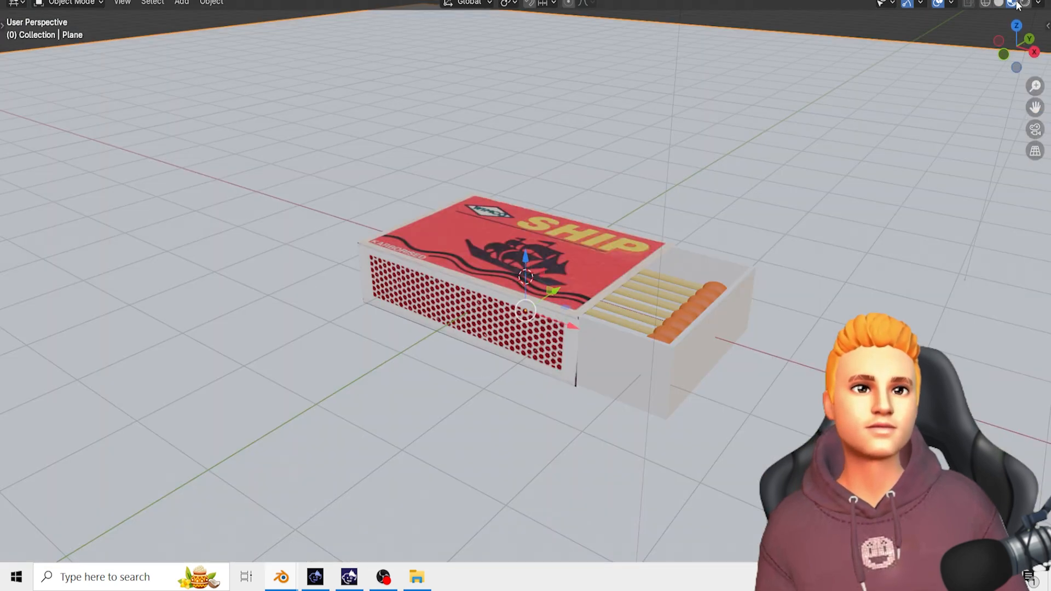
middle_click_drag(868, 259, 876, 294)
scroll(853, 287, "up", 1)
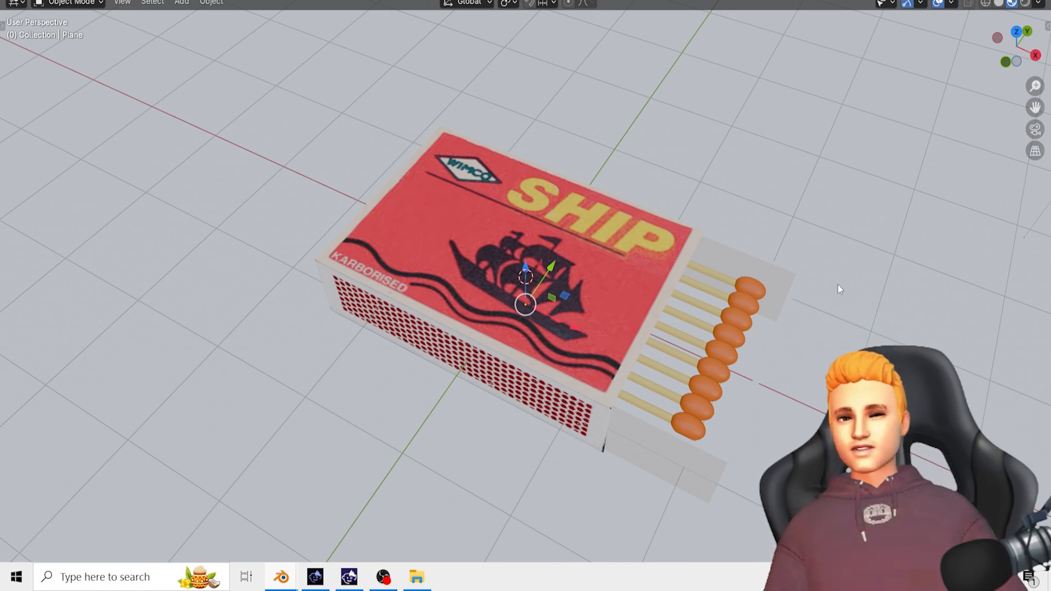
left_click_drag(846, 333, 837, 311)
- Display the scene in Rendered shading and select the matchbox's inner tray while checking it from several angles
left_click(1024, 4)
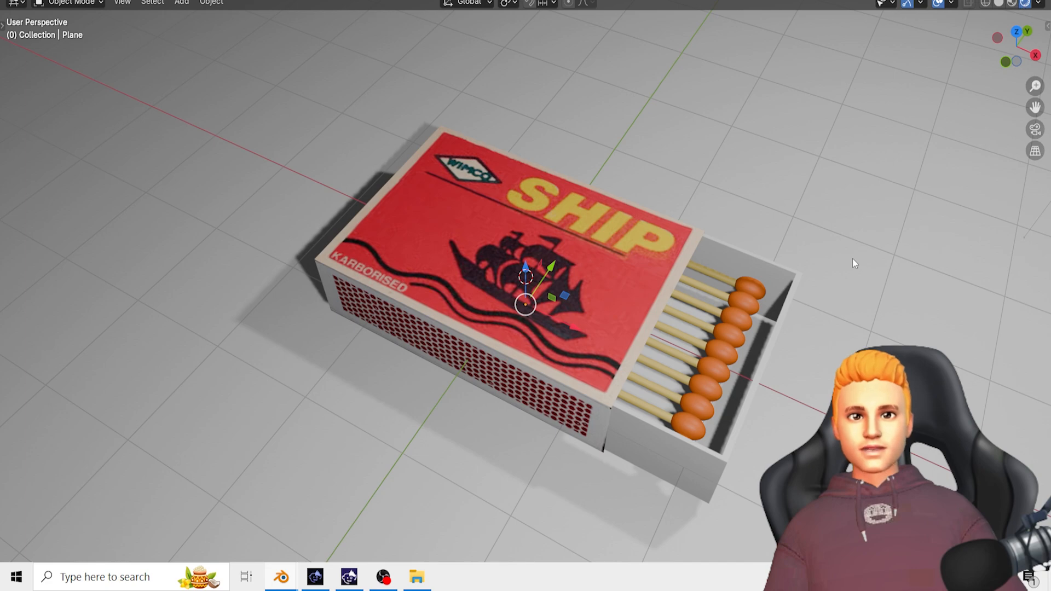
middle_click_drag(852, 258, 825, 222)
left_click(793, 293)
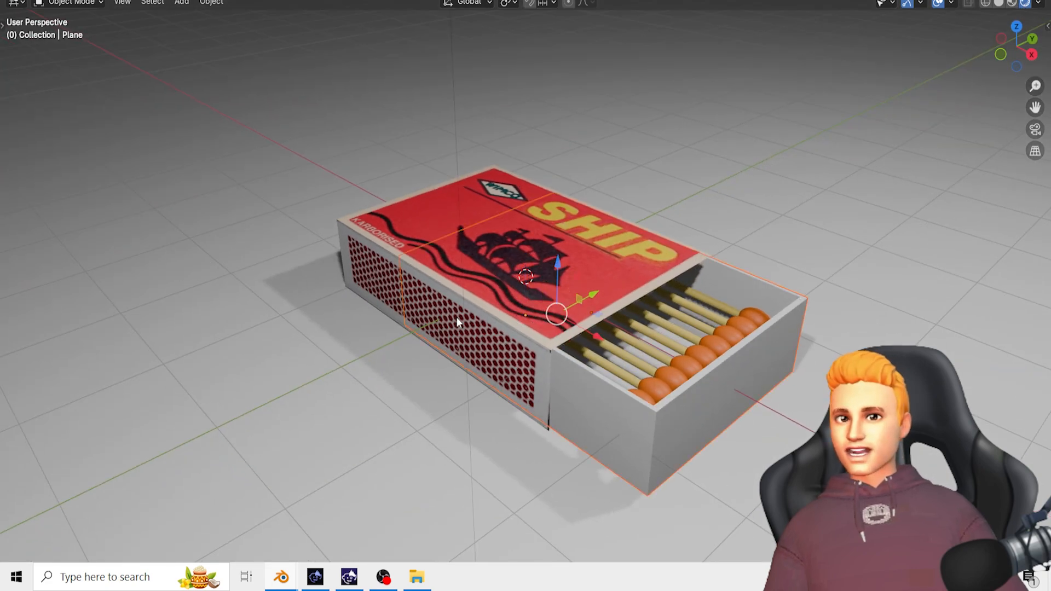
middle_click_drag(438, 374, 394, 365)
middle_click_drag(431, 387, 408, 397)
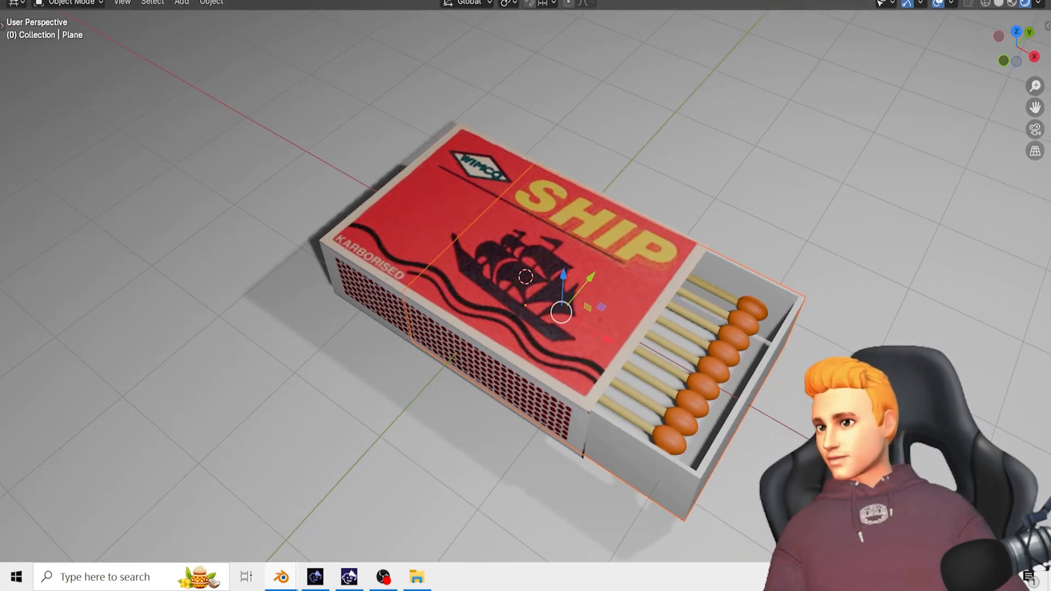